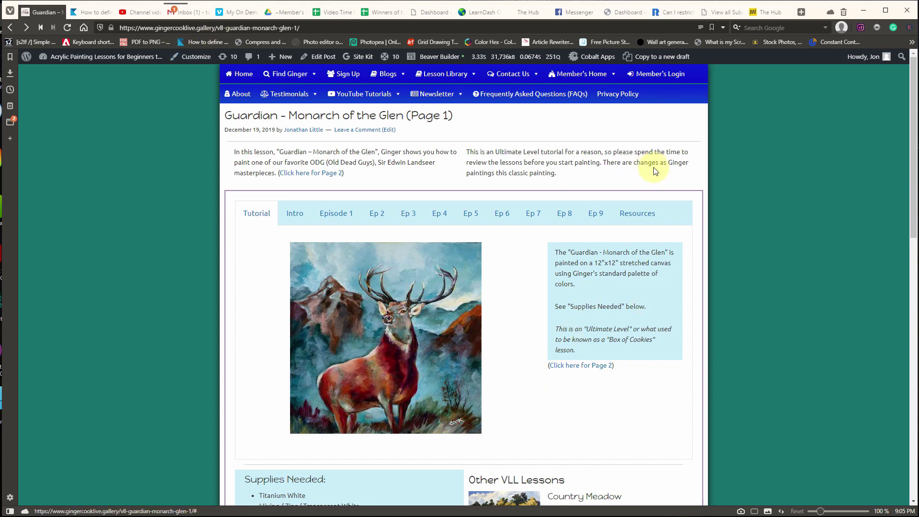
Open the color traceable reference PDF from the Guardian - Monarch of the Glen lesson's resources.
click(638, 218)
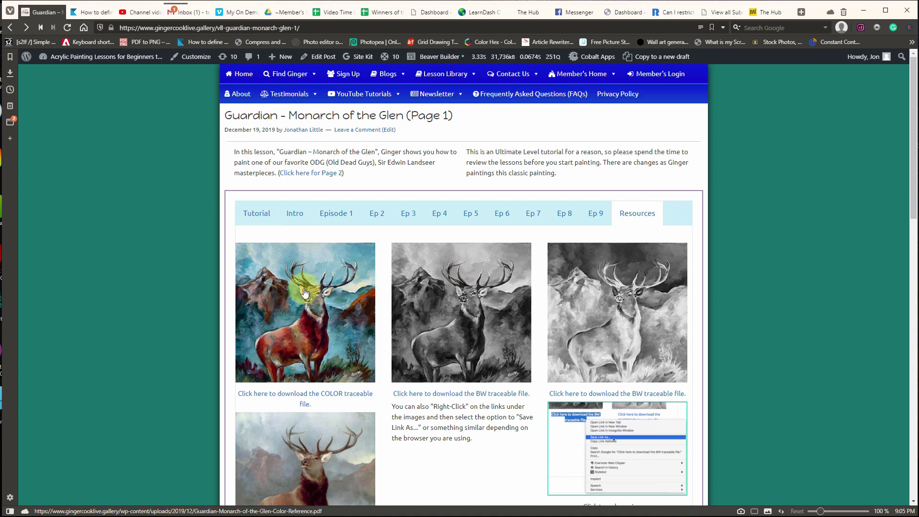
scroll(367, 334, down, 1)
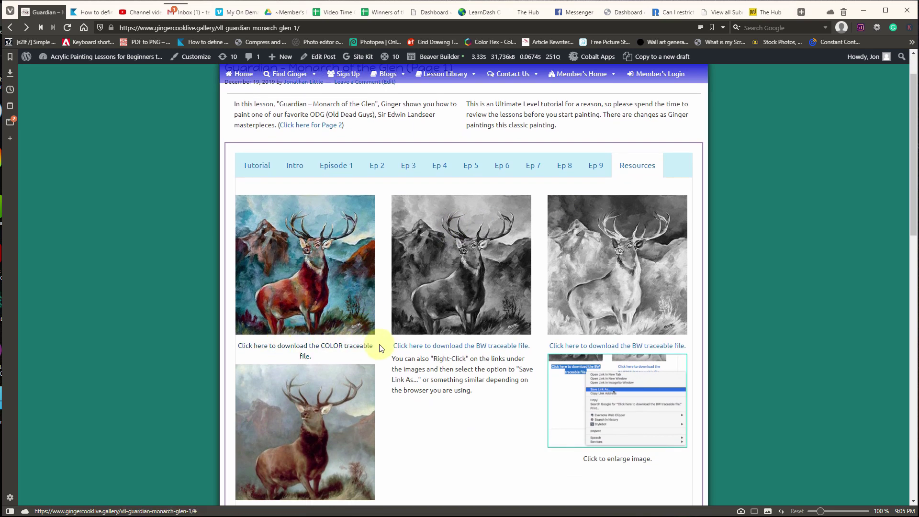
click(325, 290)
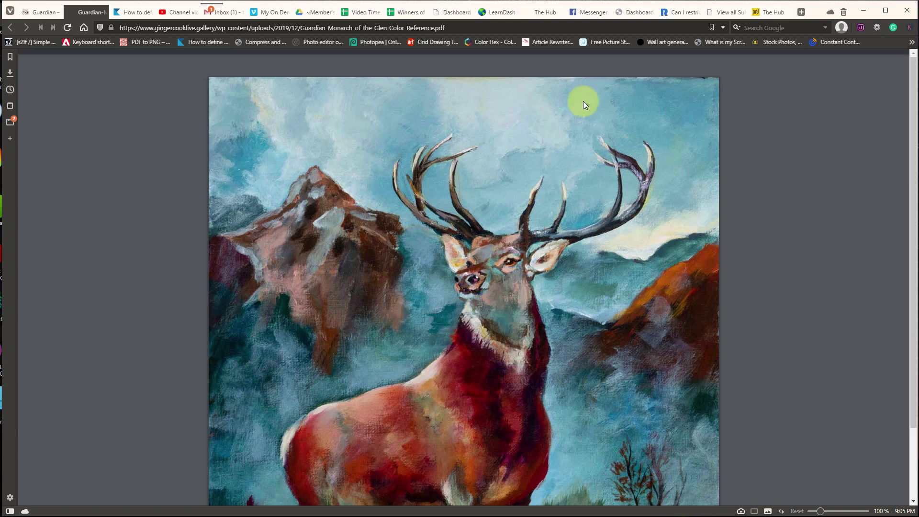
Download the color reference PDF into a new Desktop folder named Glen.
mouse_move(881, 103)
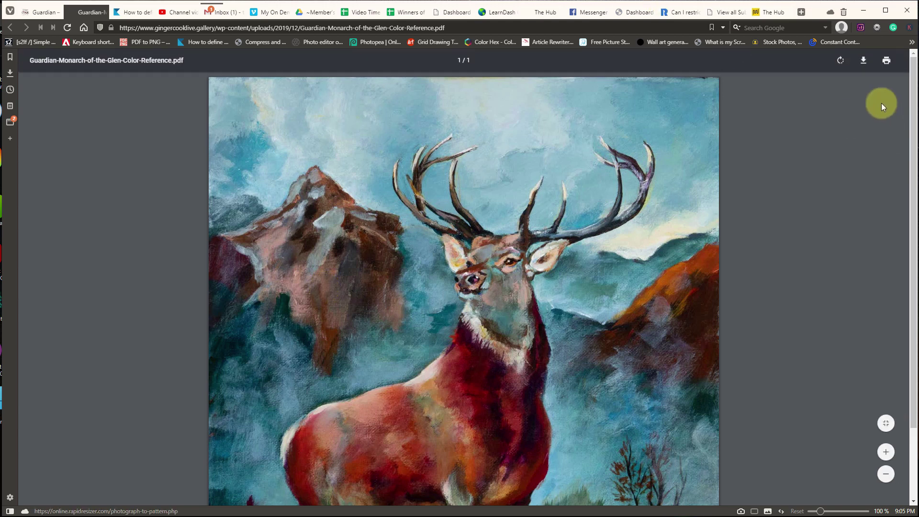
click(863, 61)
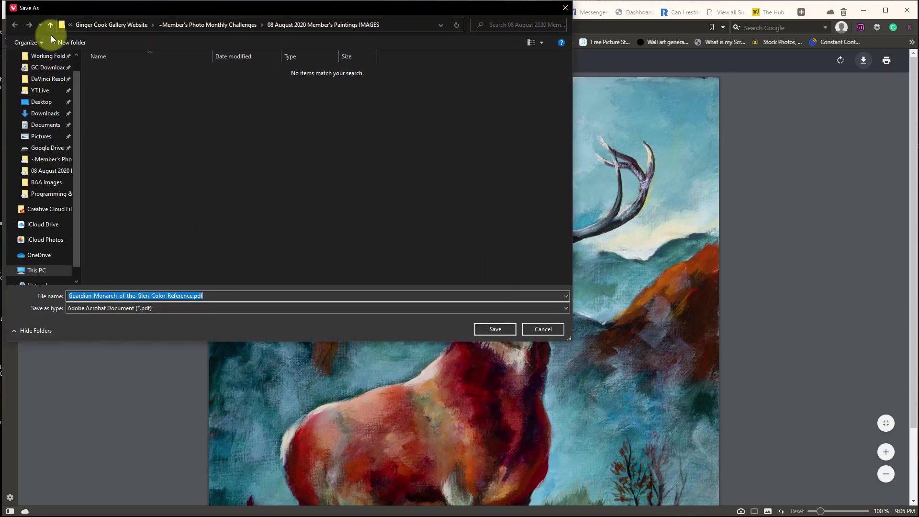
click(51, 103)
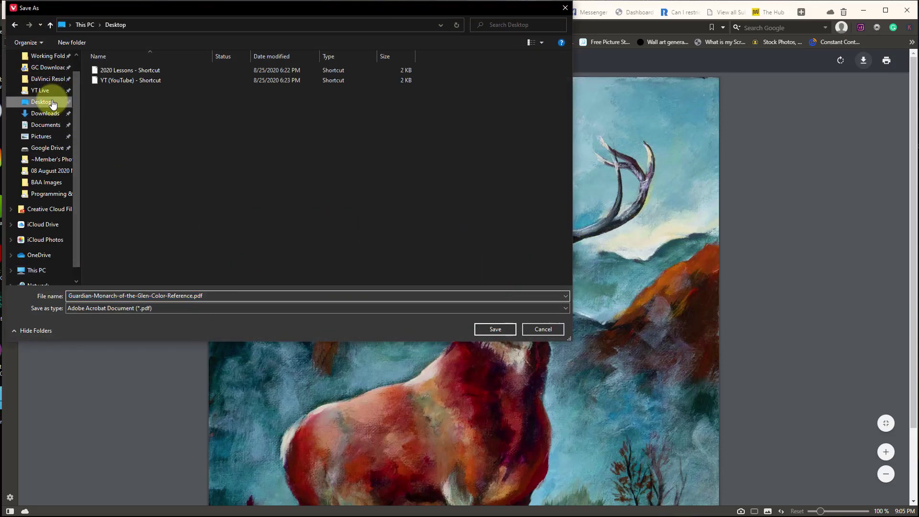
right_click(136, 228)
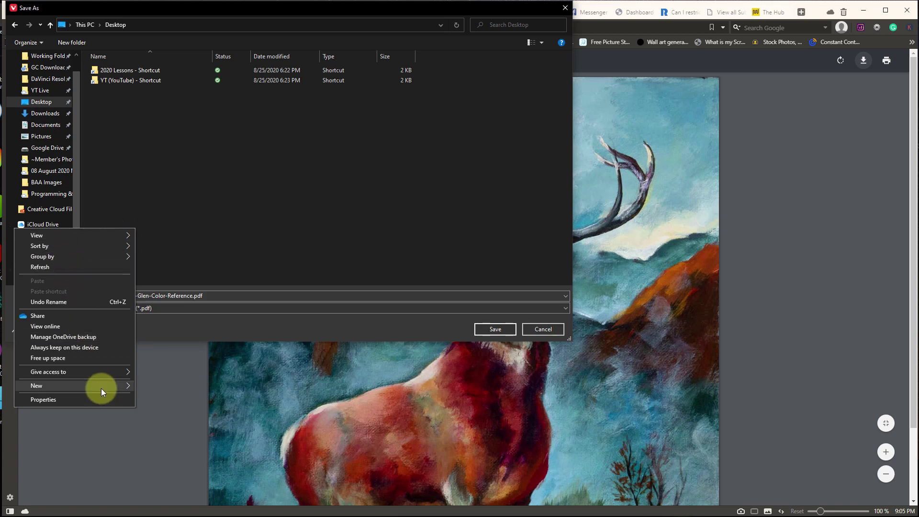
mouse_move(102, 389)
click(162, 383)
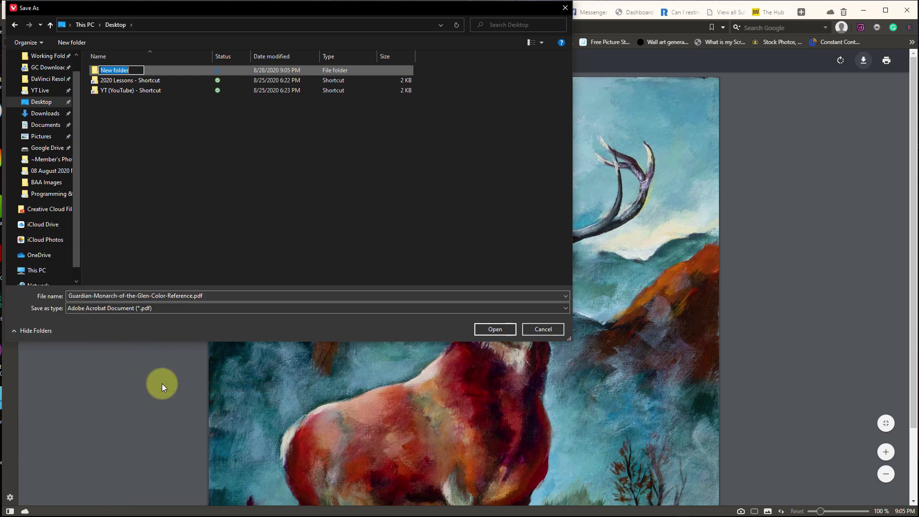
text(Glen)
key(Return)
key(Return)
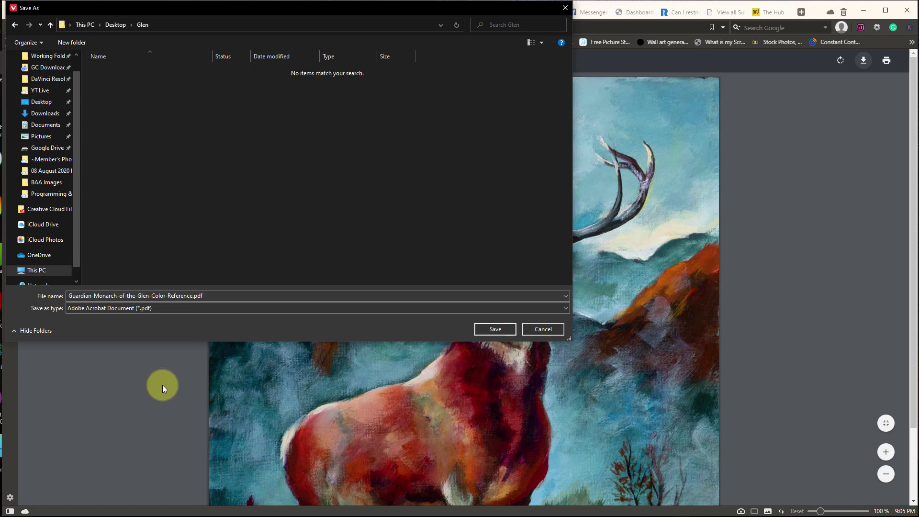
click(491, 330)
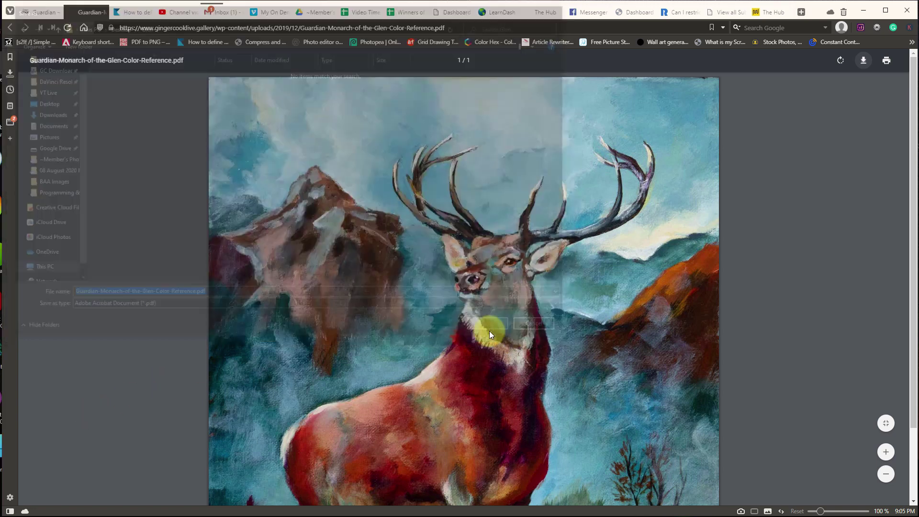
Return to the lesson page and open the enlarged Monarch of the Glen image by Sir Edwin Landseer.
click(37, 12)
scroll(297, 433, down, 1)
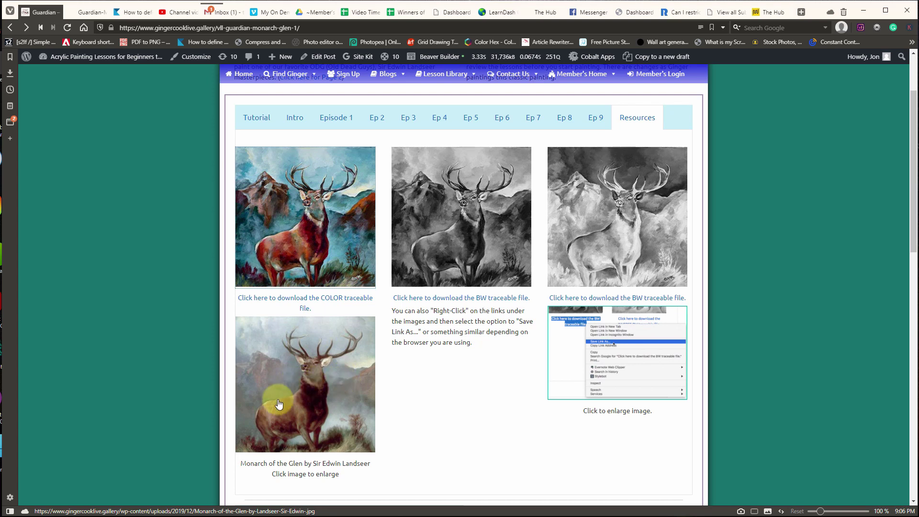
click(297, 393)
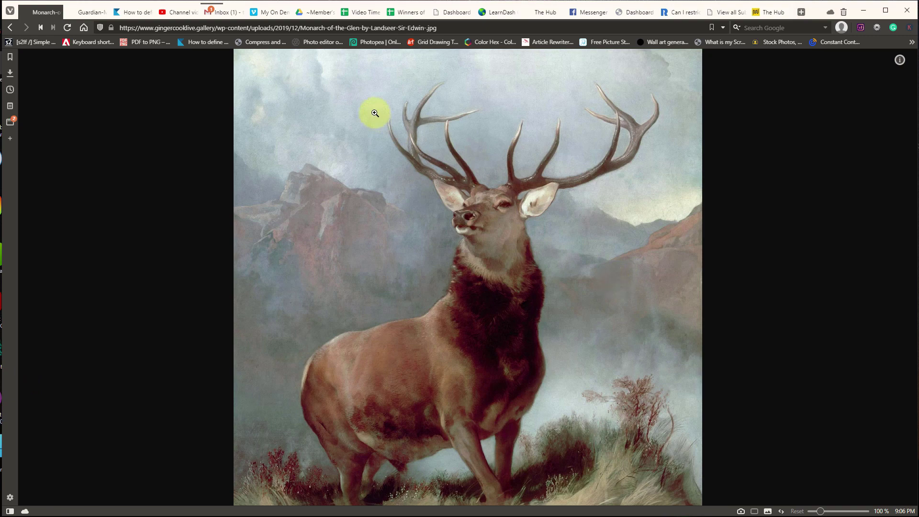
Check the file extension of the opened Landseer image in its web address.
click(442, 28)
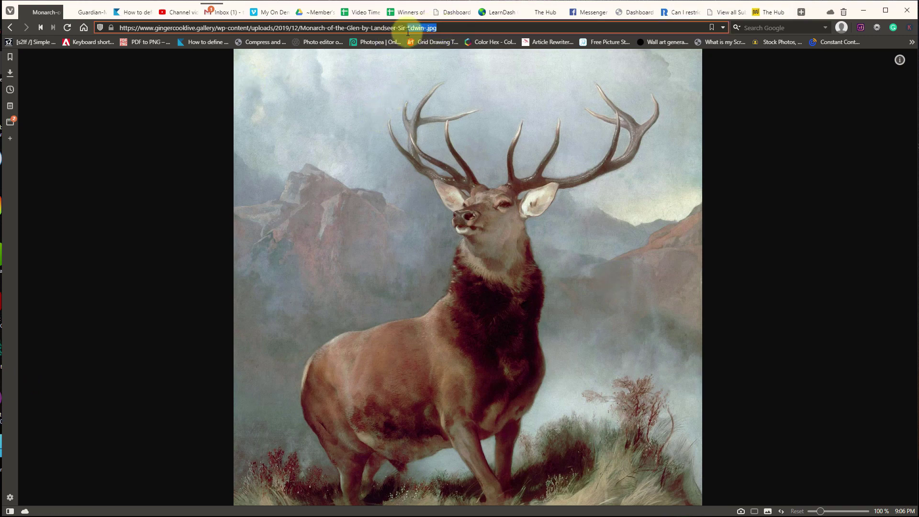
drag(415, 28, 438, 27)
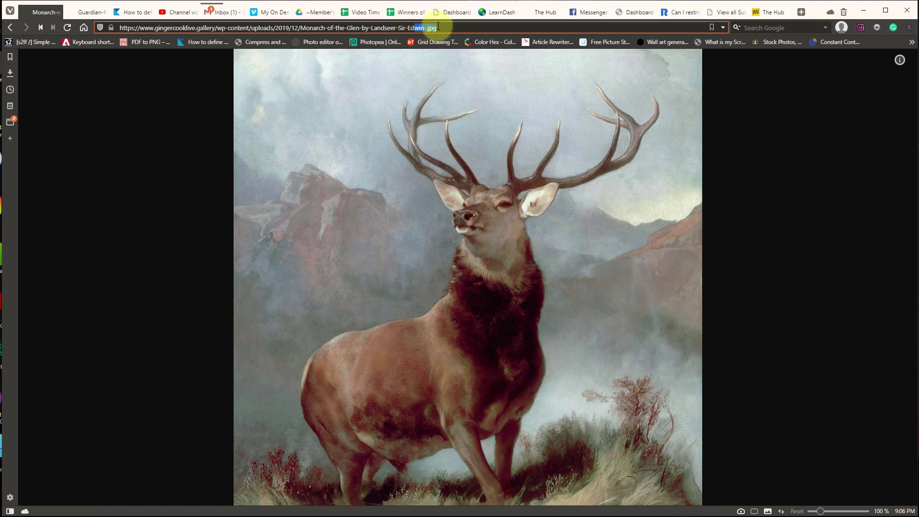
click(480, 231)
click(480, 231)
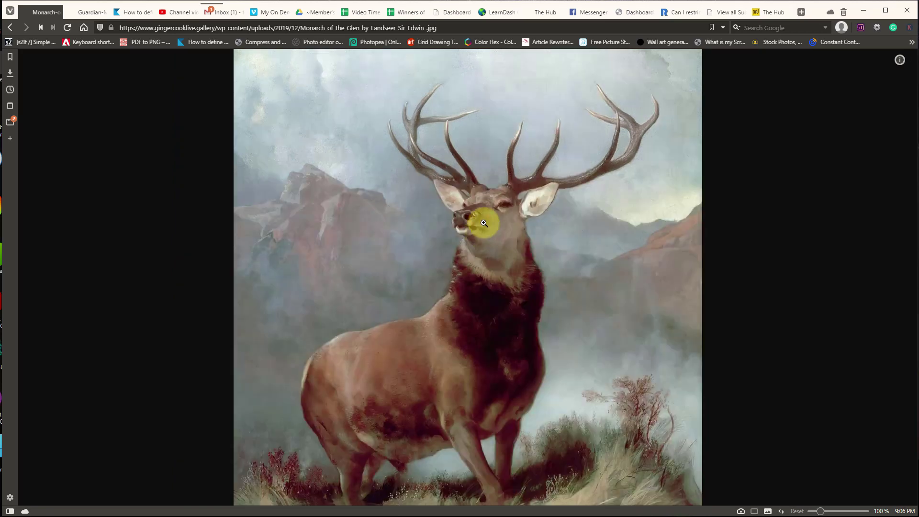
Save the Landseer image as a JPEG in the Glen folder and go back to the lesson page.
right_click(426, 202)
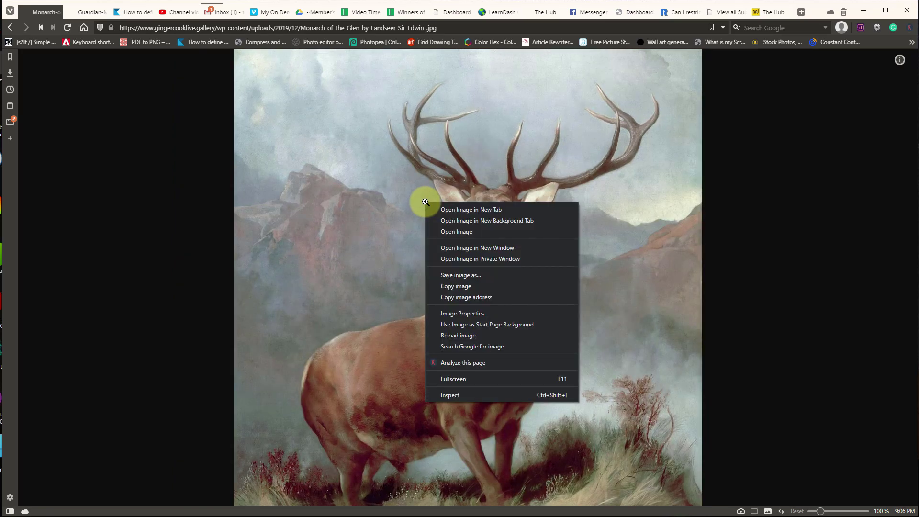
click(456, 275)
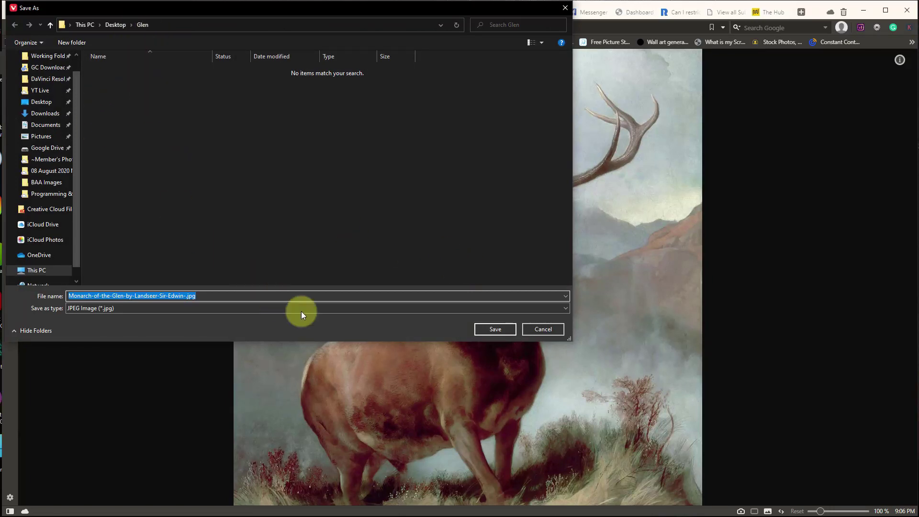
click(493, 328)
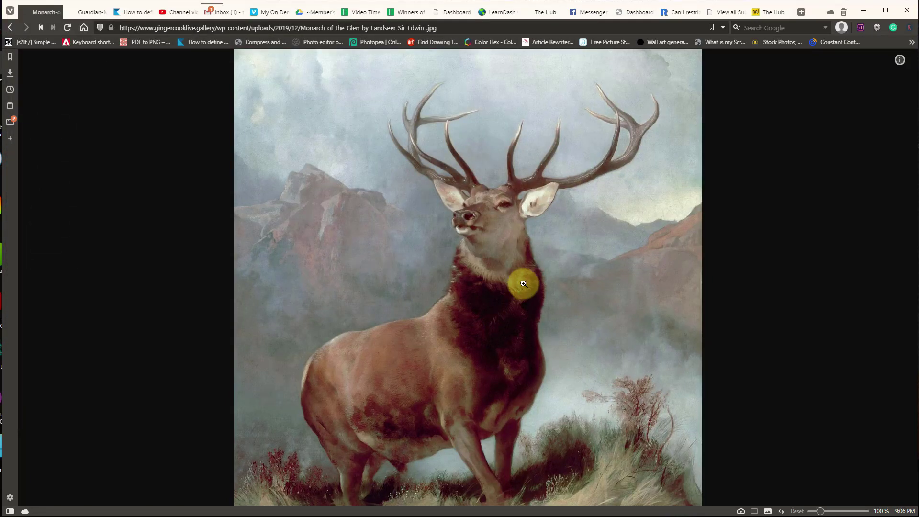
click(10, 27)
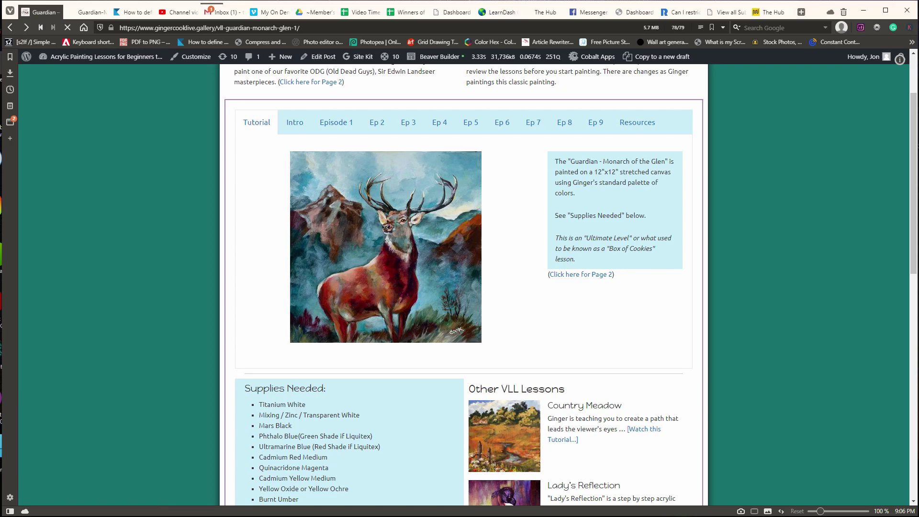
Switch to the pdf2png.com converter in Opera and upload Guardian-Monarch-of-the-Glen-Color-Reference.pdf from the Desktop's Glen folder.
key(alt+Tab)
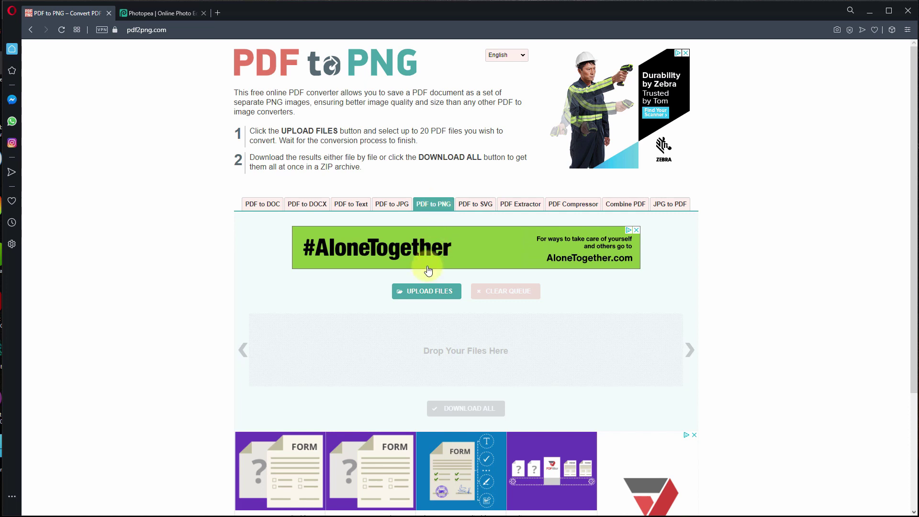
click(434, 292)
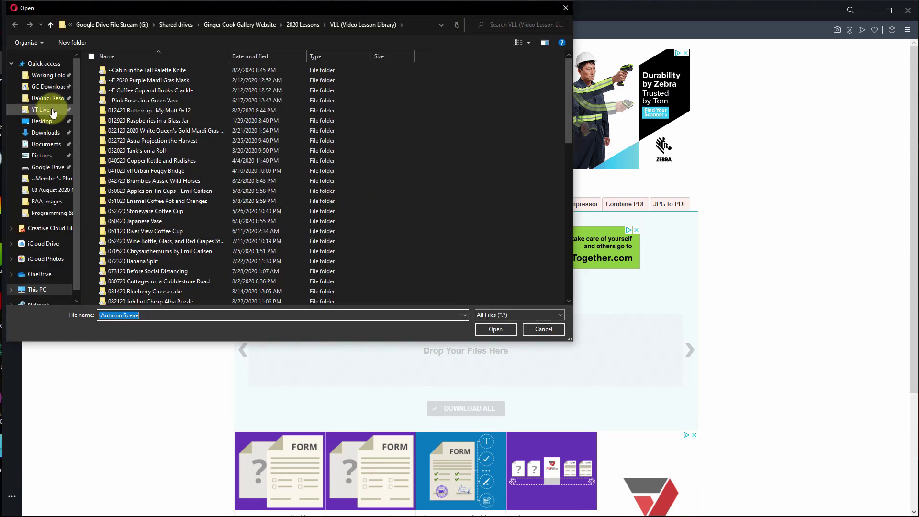
click(43, 121)
double_click(118, 68)
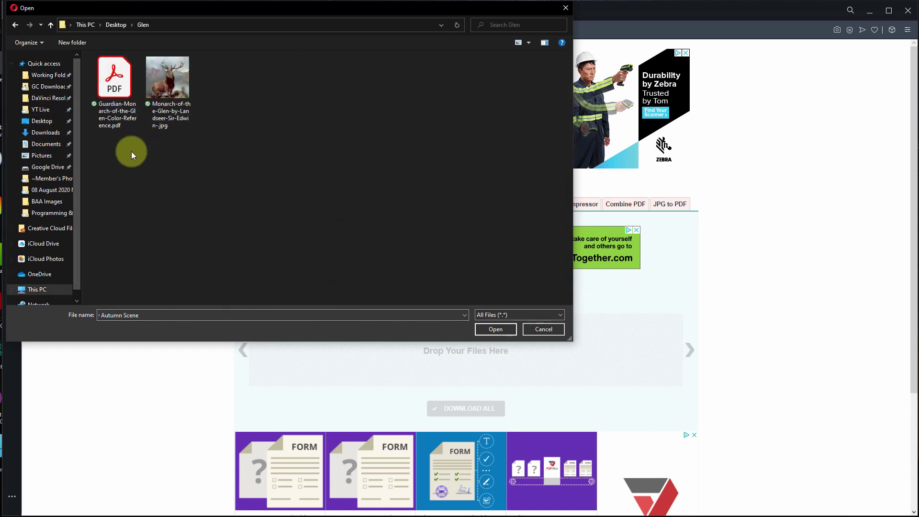
click(111, 86)
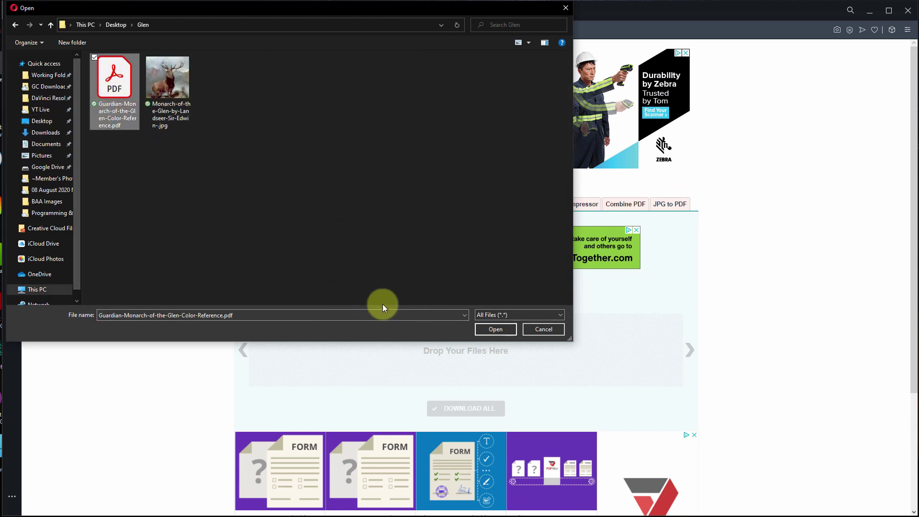
click(502, 329)
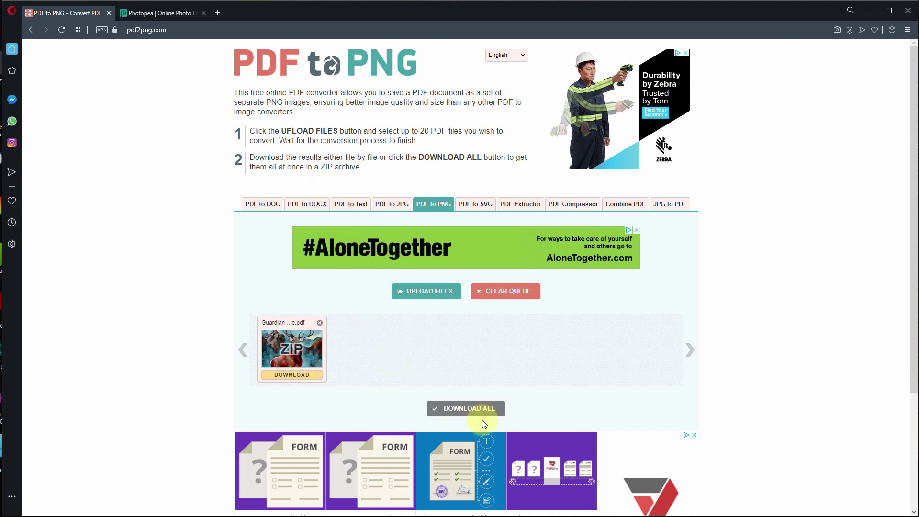
Download the converted files as pdf2png.zip into the Desktop's Glen folder.
click(468, 409)
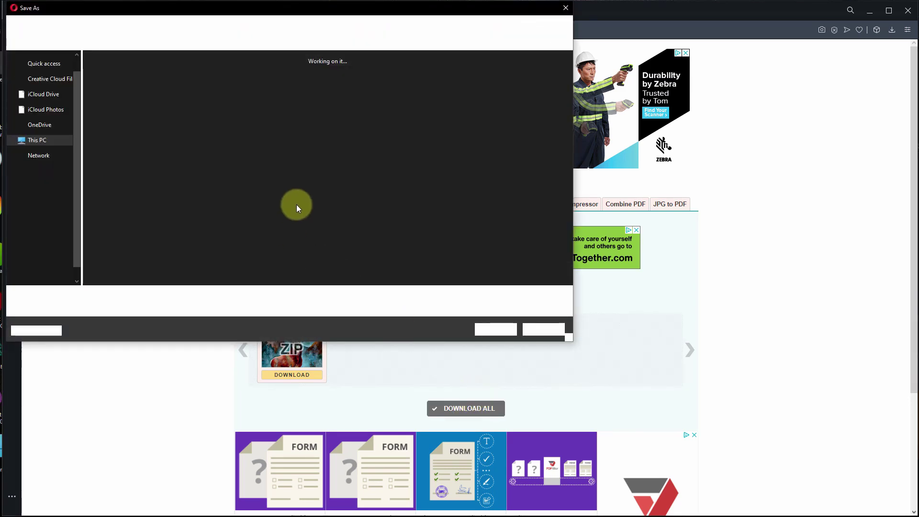
click(43, 101)
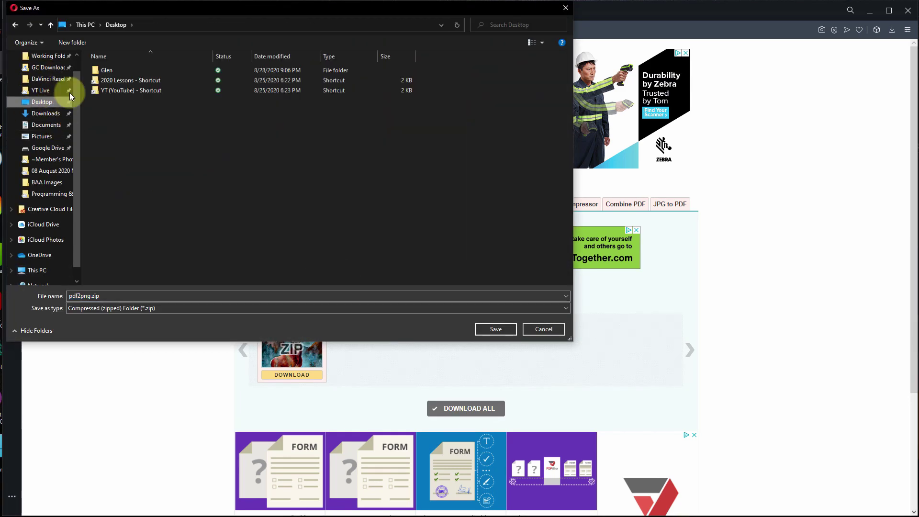
double_click(102, 72)
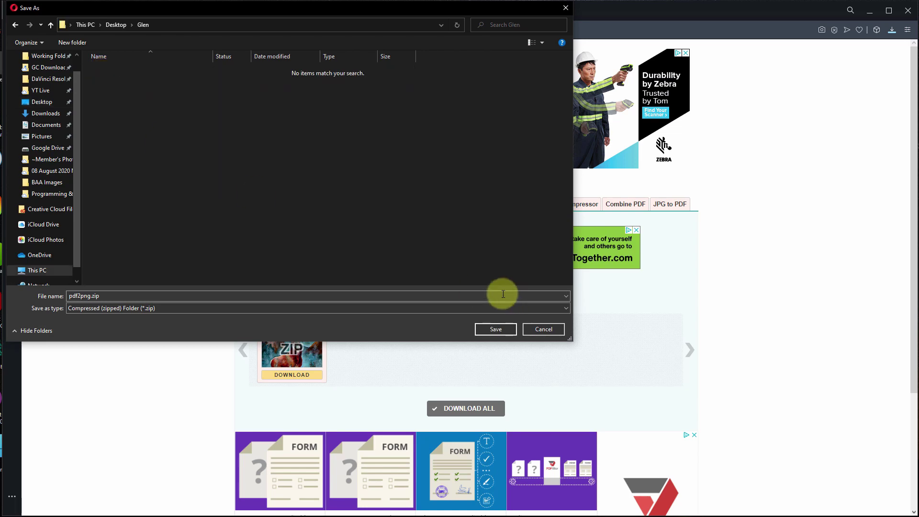
click(496, 329)
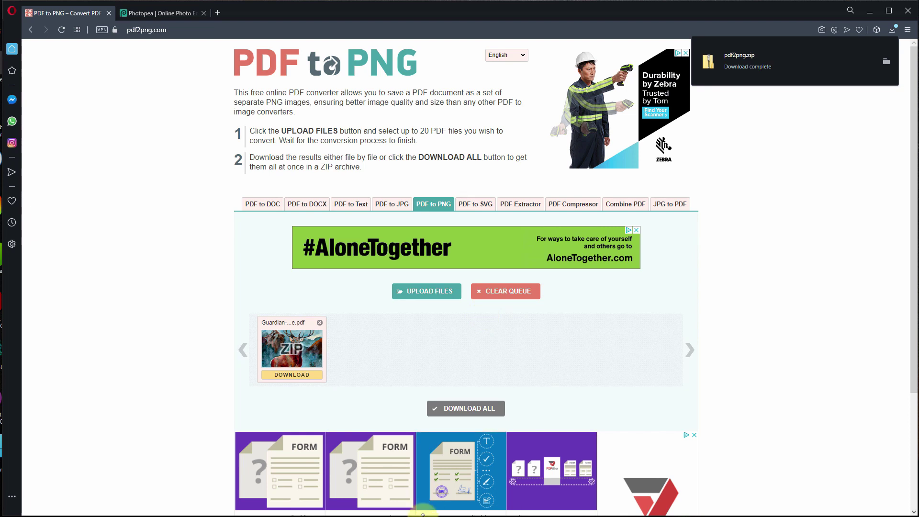
Switch to the Glen folder in File Explorer and open the Guardian-Monarch-of-the-Glen-Color-Reference folder inside pdf2png.zip.
mouse_move(2, 139)
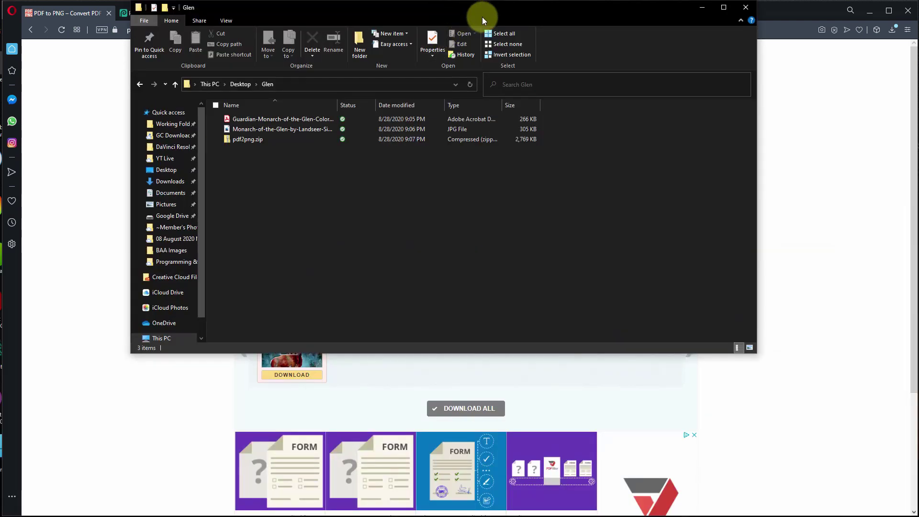
drag(483, 10, 506, 131)
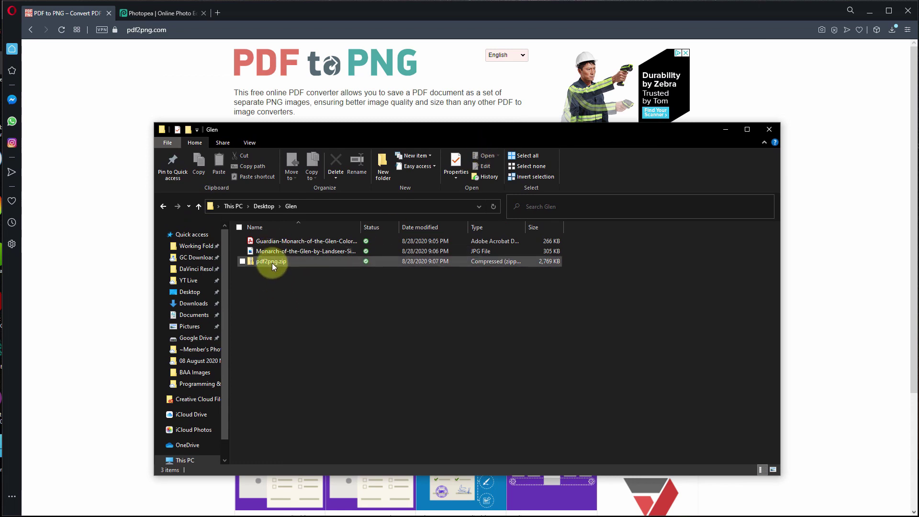
click(252, 264)
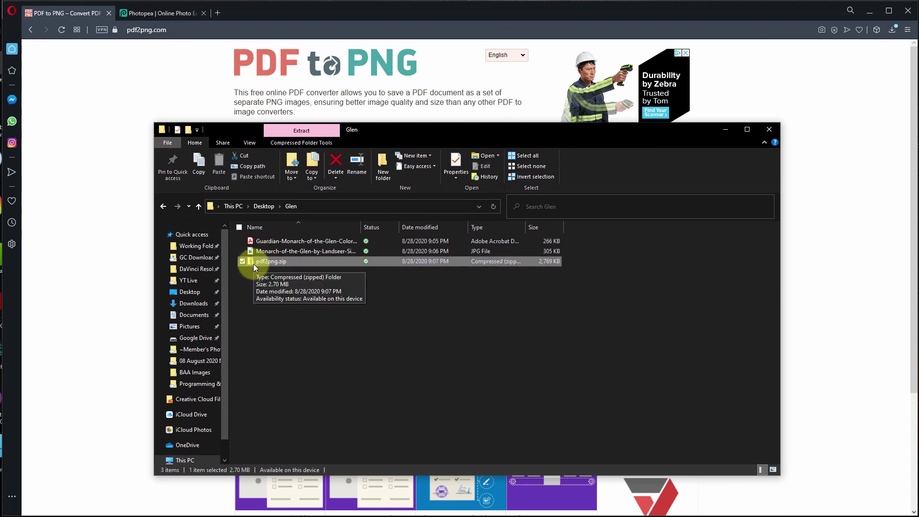
double_click(257, 261)
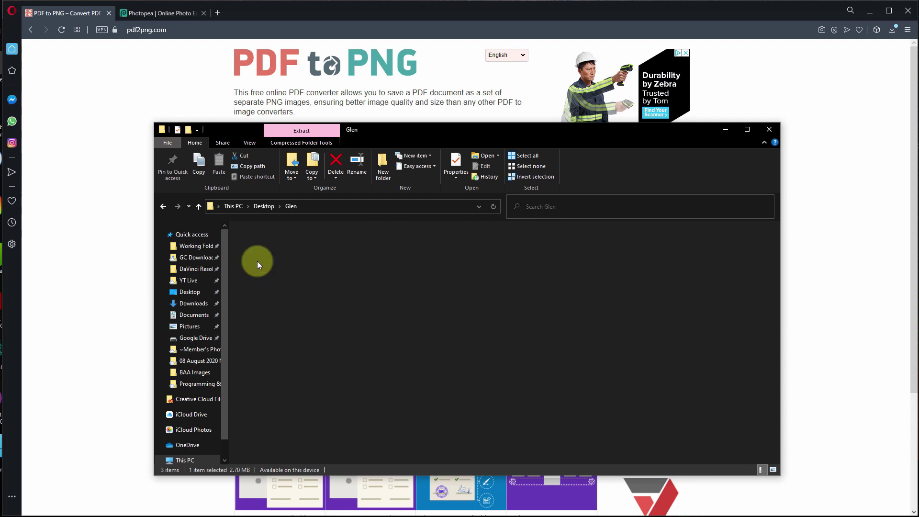
click(292, 241)
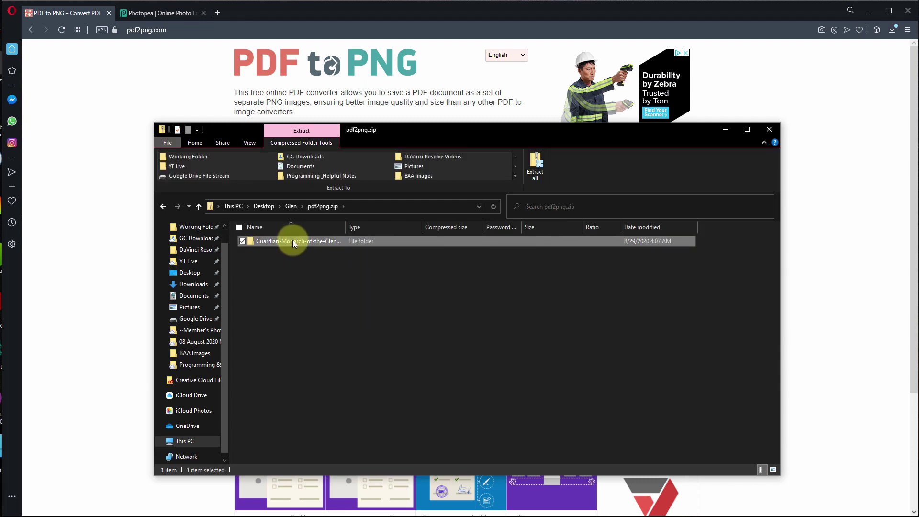
double_click(292, 239)
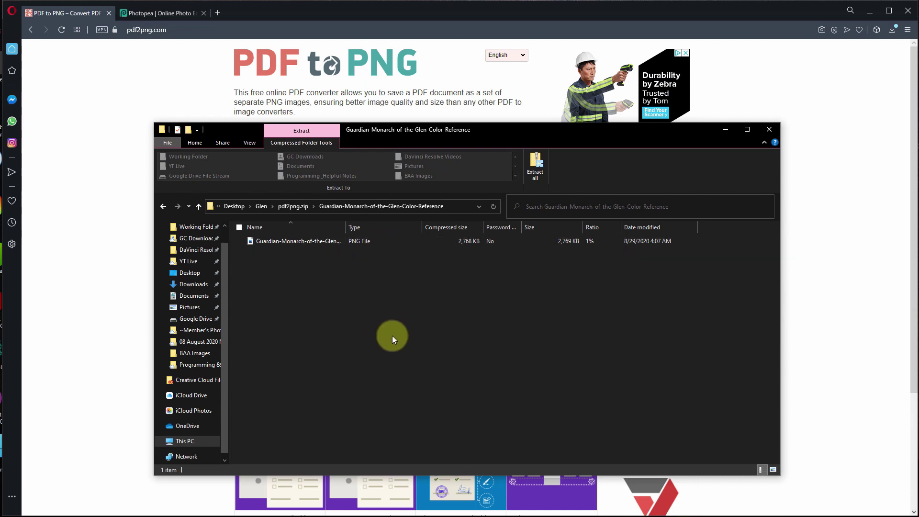
Extract all files from pdf2png.zip into the Desktop's Glen\pdf2png folder.
click(535, 166)
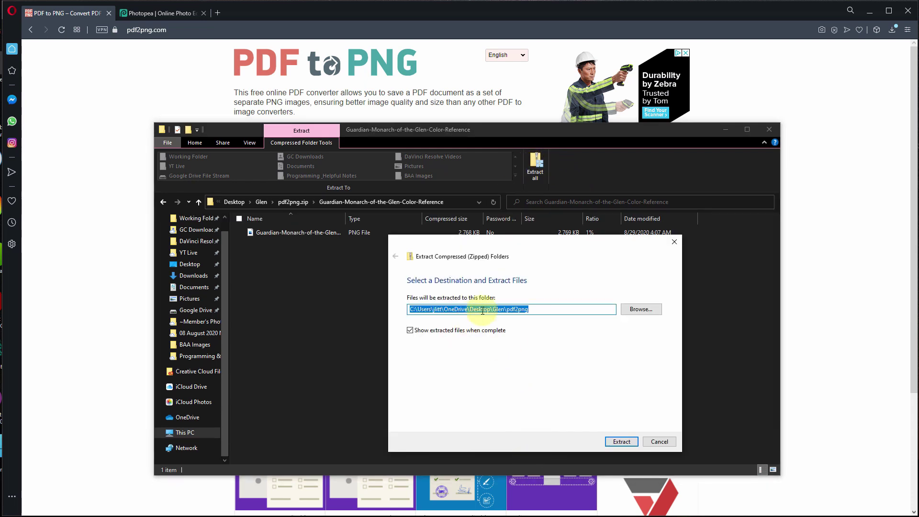
click(630, 441)
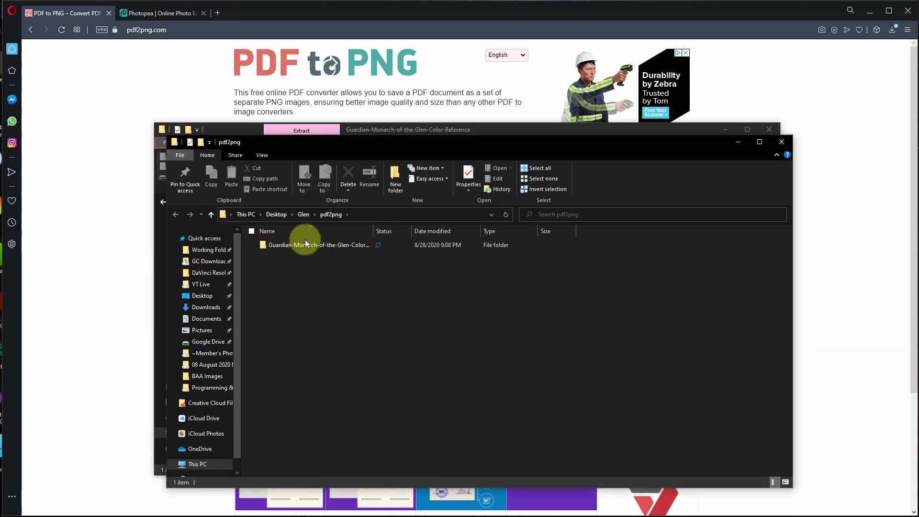
drag(281, 142, 336, 168)
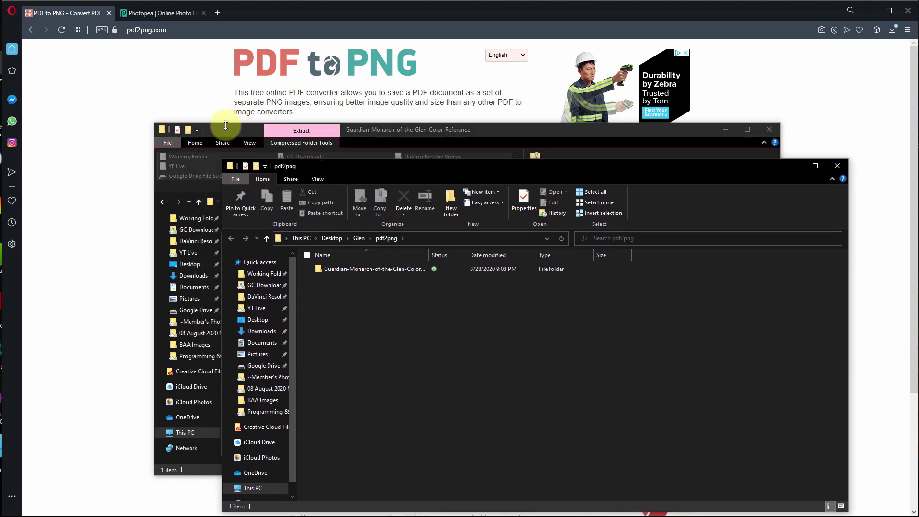
Return the archive window to the Glen folder and open the extracted Guardian-Monarch-of-the-Glen-Color-Reference folder in the pdf2png window.
drag(226, 125, 225, 103)
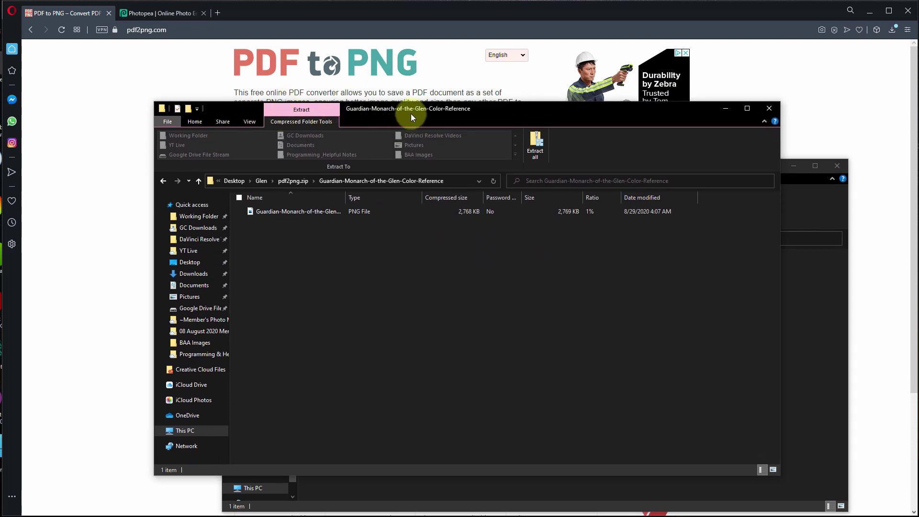
drag(411, 113, 335, 110)
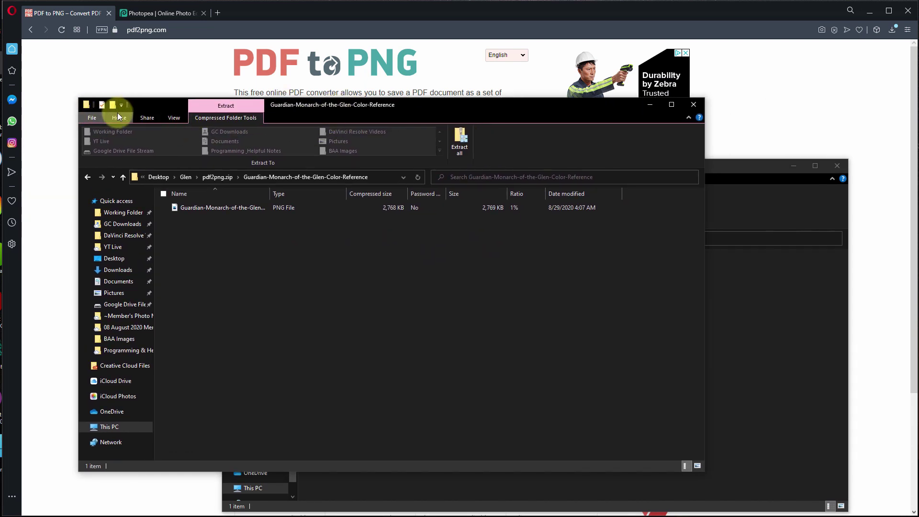
click(184, 176)
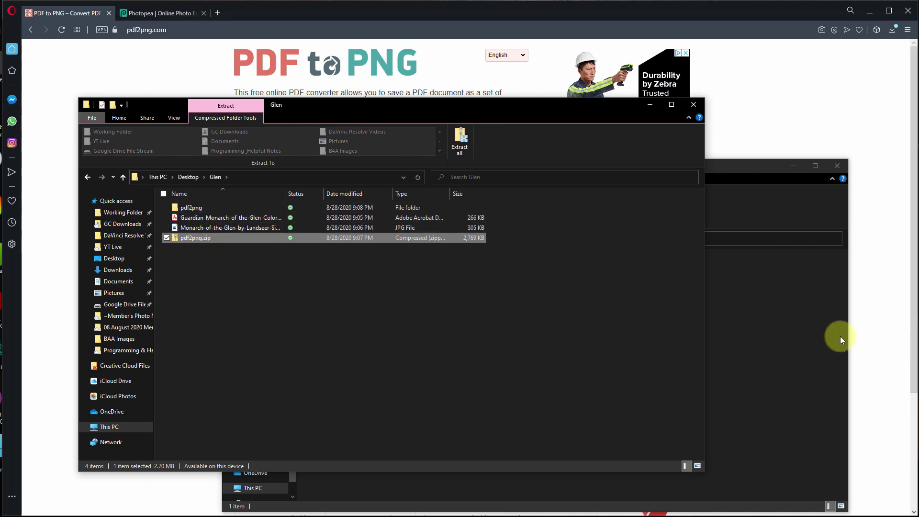
click(798, 332)
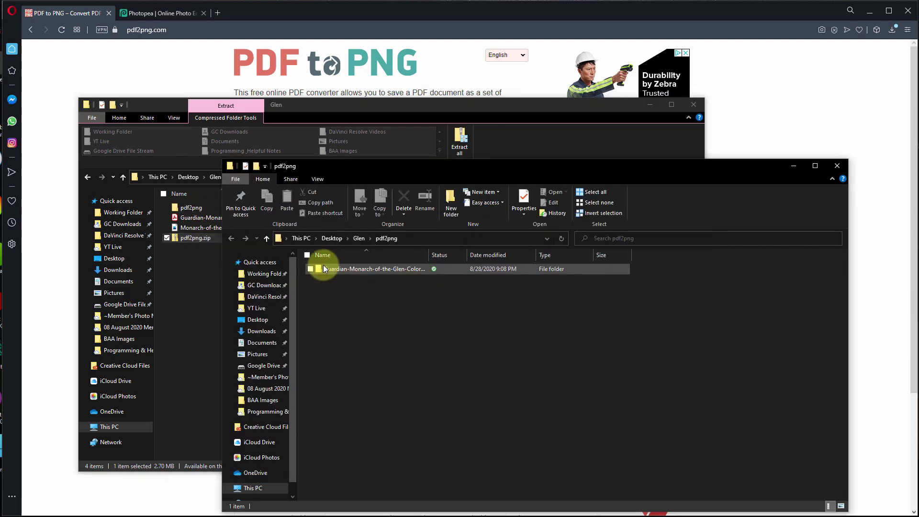
double_click(350, 267)
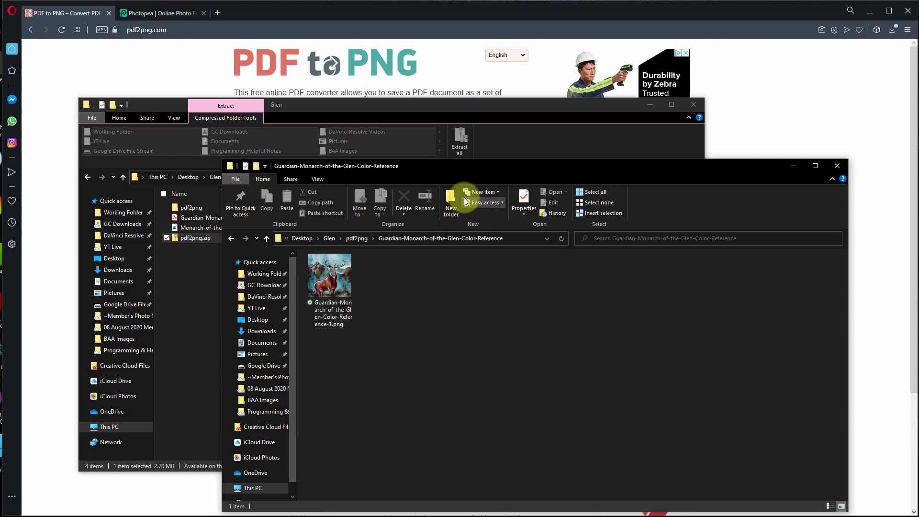
drag(469, 173, 449, 161)
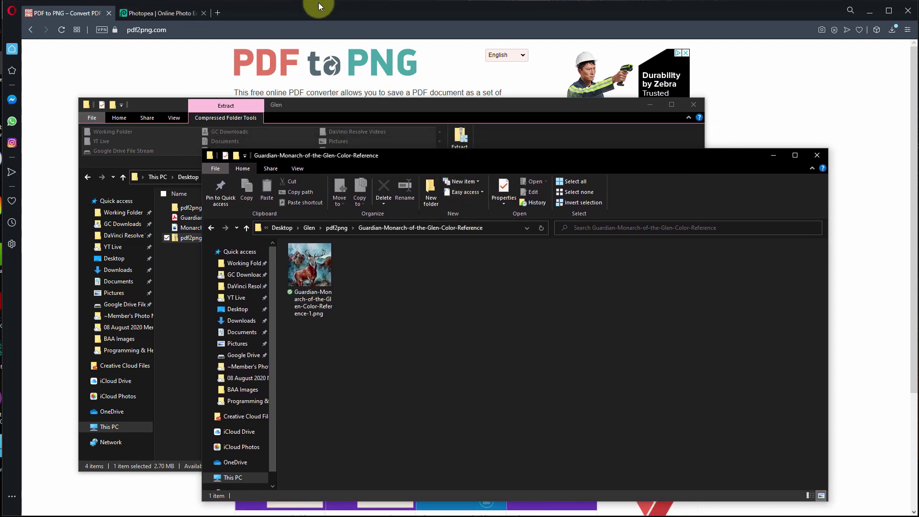
Switch to Photopea and create a new project 20 in wide and 16 in high at 72 DPI with a white background.
click(160, 18)
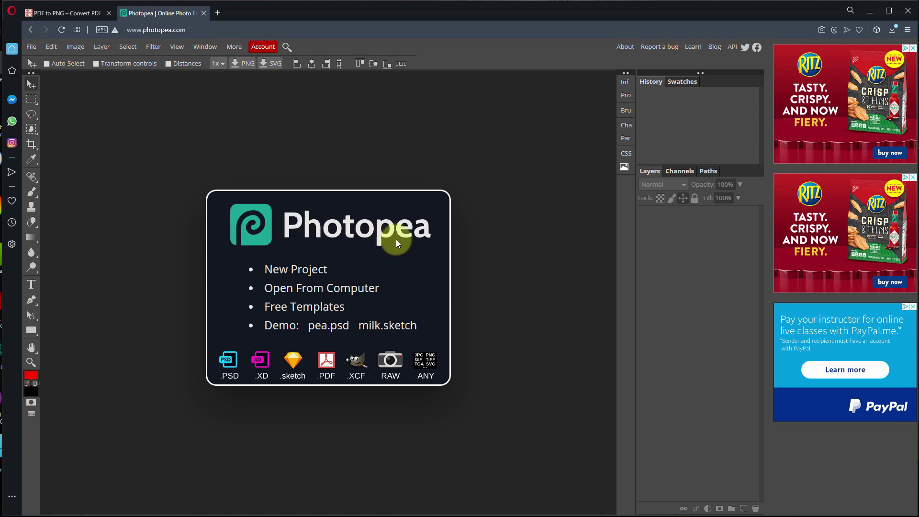
click(293, 270)
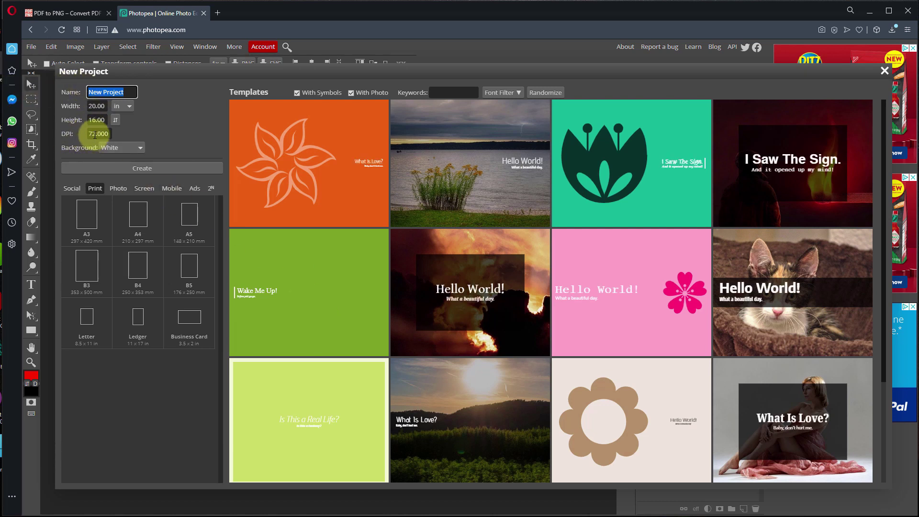
click(142, 170)
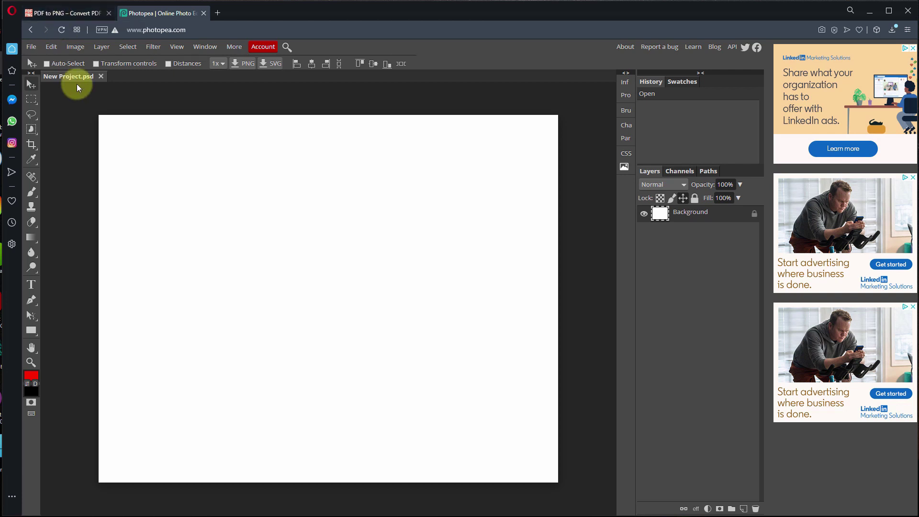
Place Guardian-Monarch-of-the-Glen-Color-Reference-1.png from the extracted folder inside Glen\pdf2png into the landscape project.
click(31, 47)
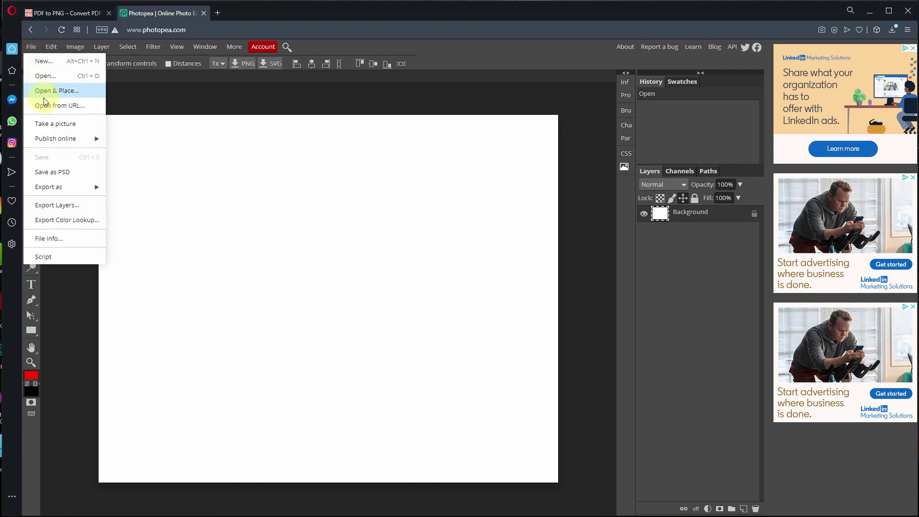
click(50, 46)
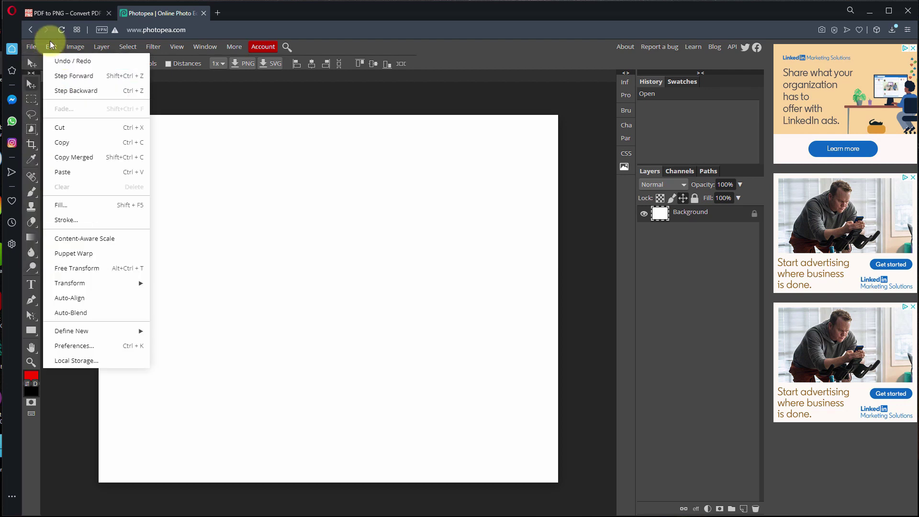
click(30, 47)
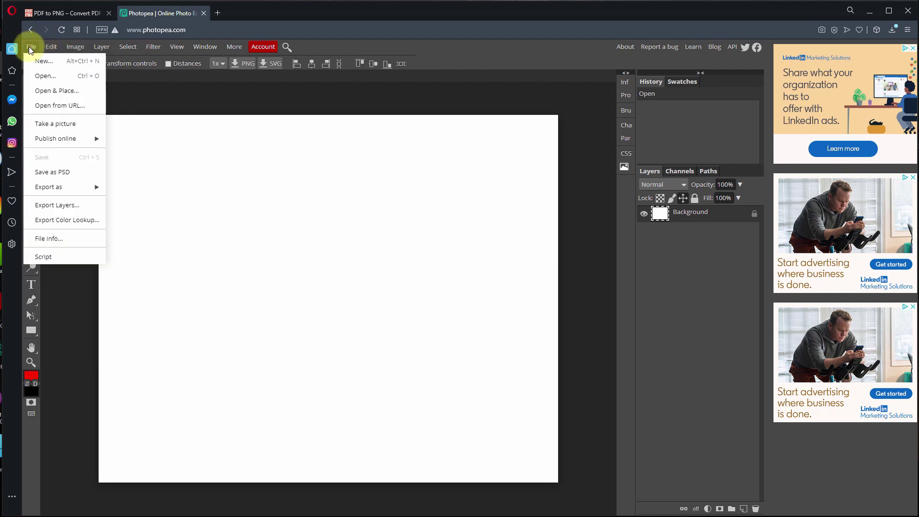
click(41, 92)
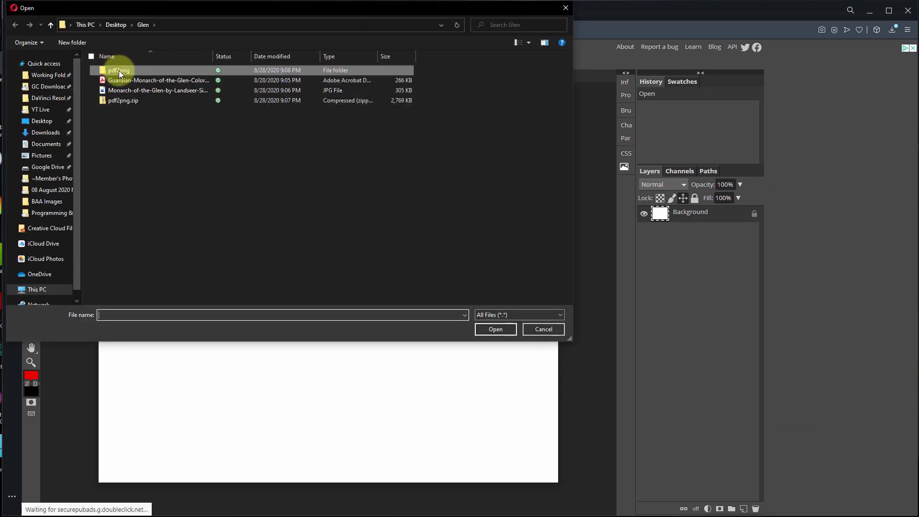
double_click(119, 71)
double_click(119, 70)
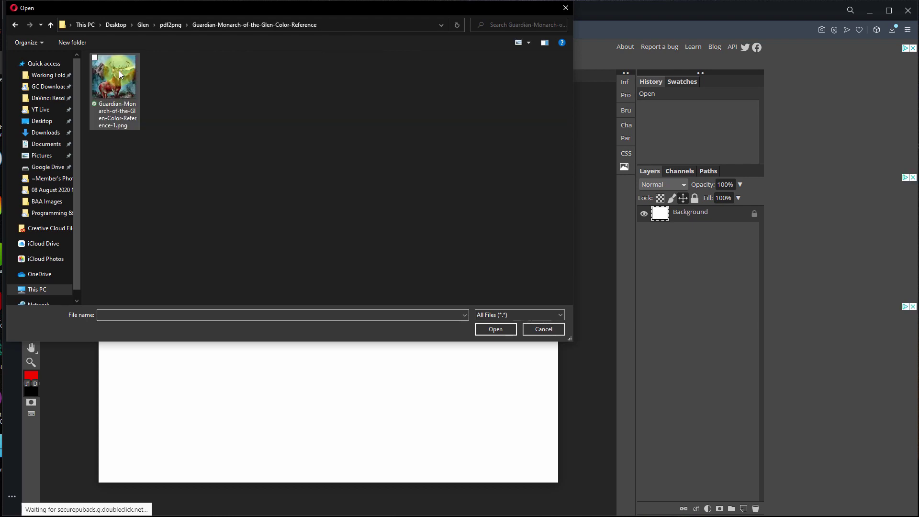
click(114, 79)
click(486, 331)
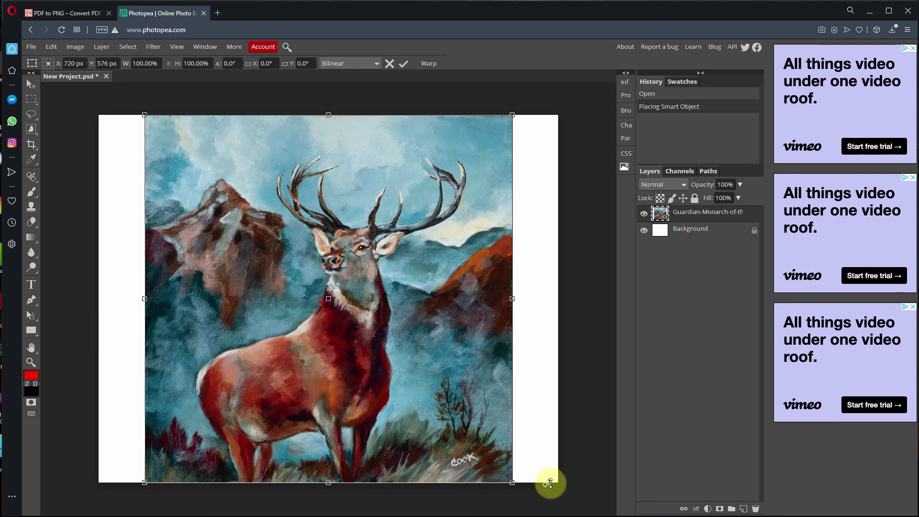
Reposition the placed stag image and stretch it horizontally to 125% so it spans the full canvas width.
drag(473, 404, 427, 403)
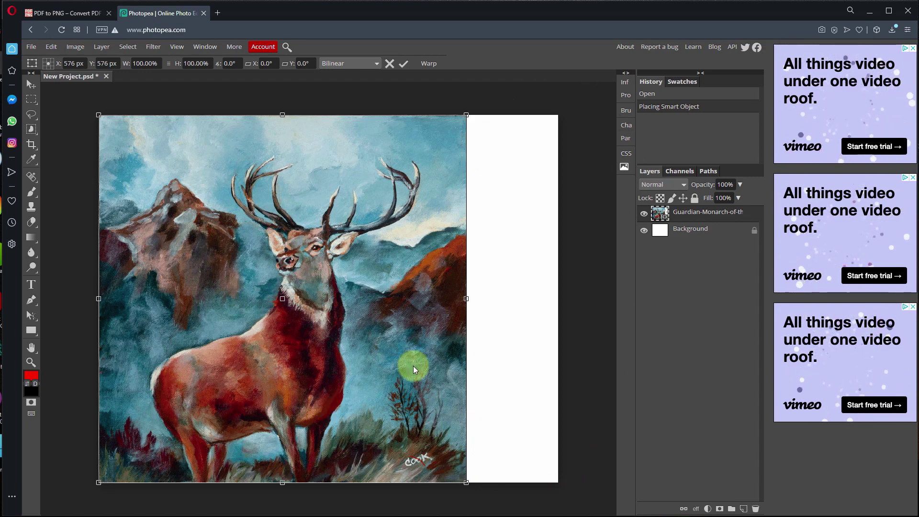
drag(415, 360, 455, 360)
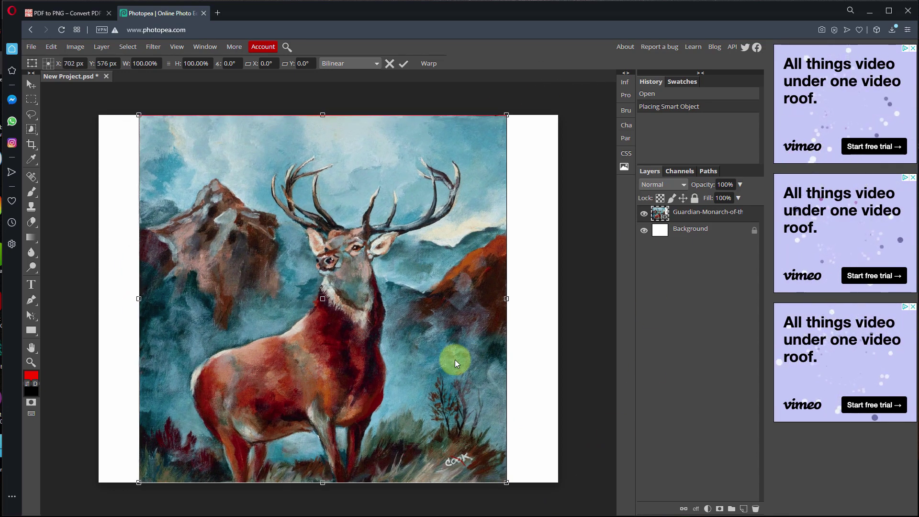
drag(507, 299, 563, 297)
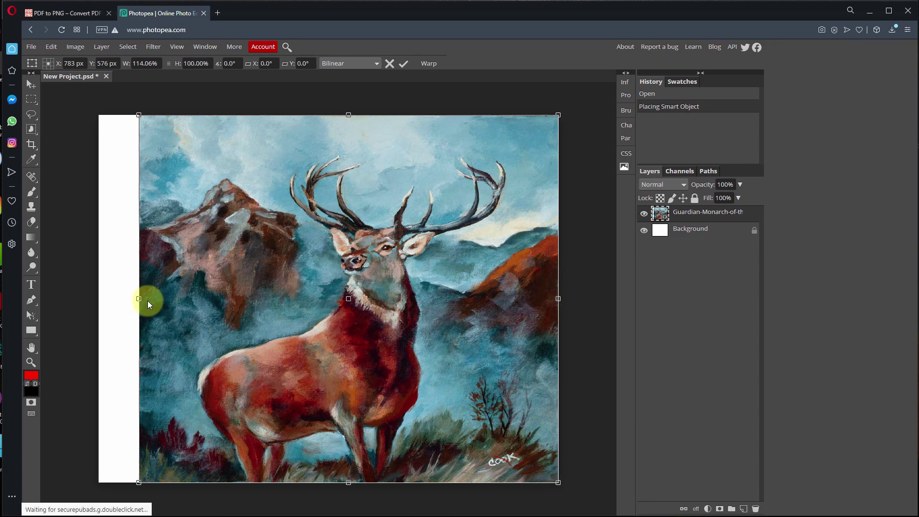
drag(148, 304, 99, 303)
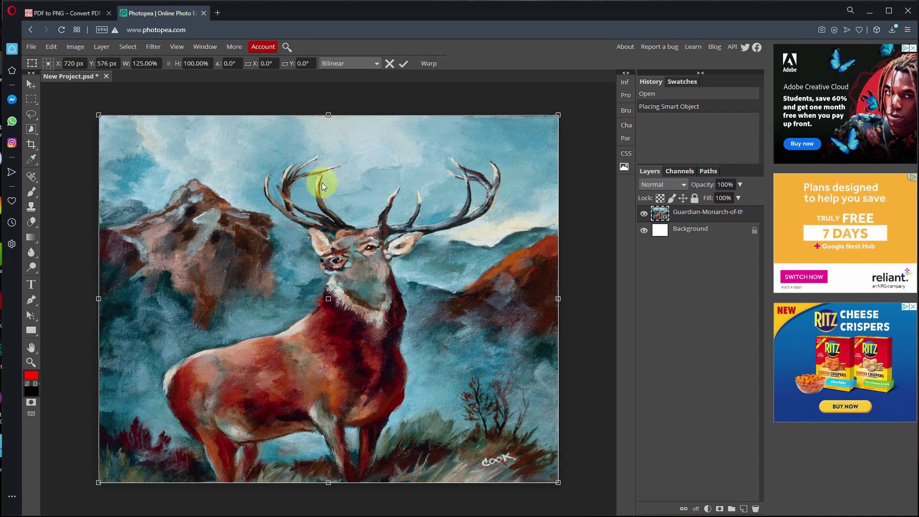
Set the placed stag image's width back to 100% and apply the transform.
click(144, 63)
double_click(144, 62)
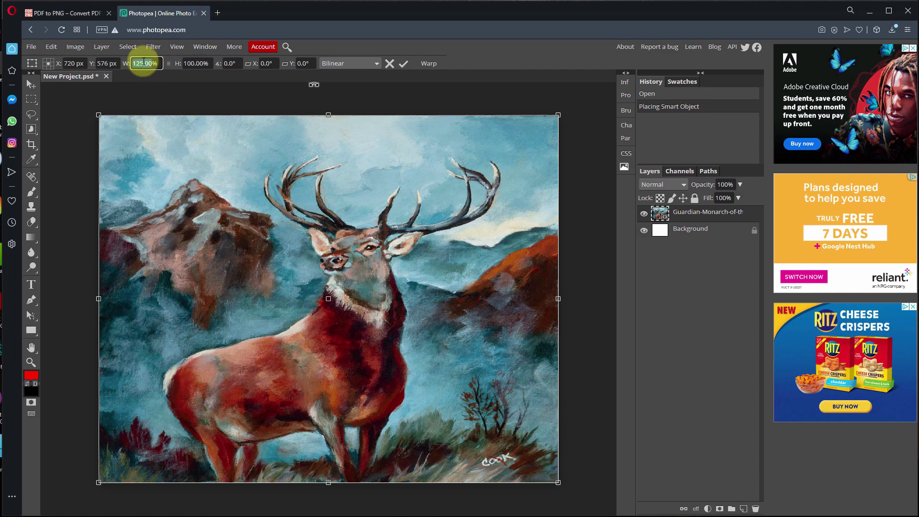
text(100)
key(Tab)
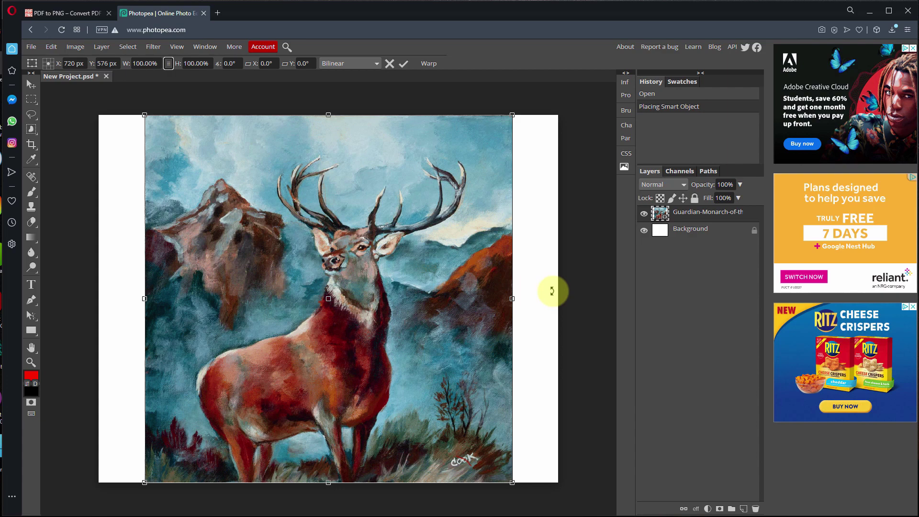
click(405, 64)
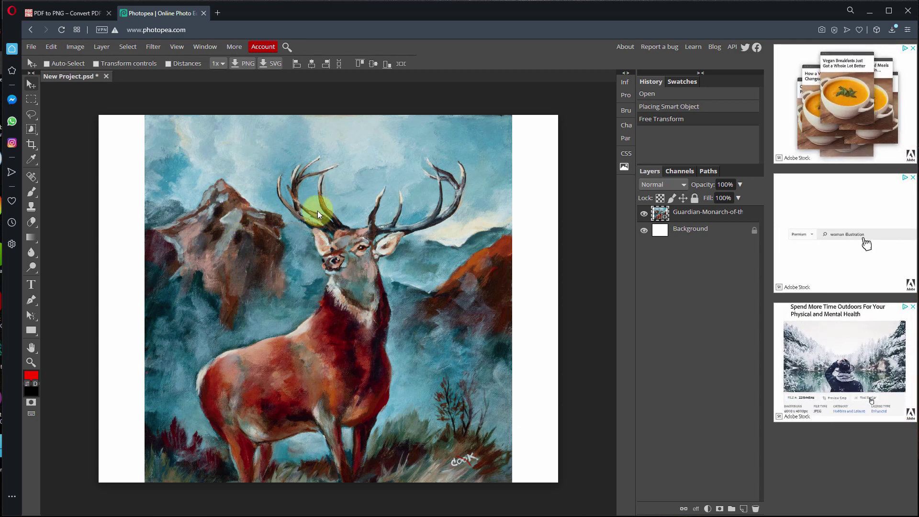
Create a second project 16 in wide and 20 in high at 72 DPI with a white background.
click(35, 46)
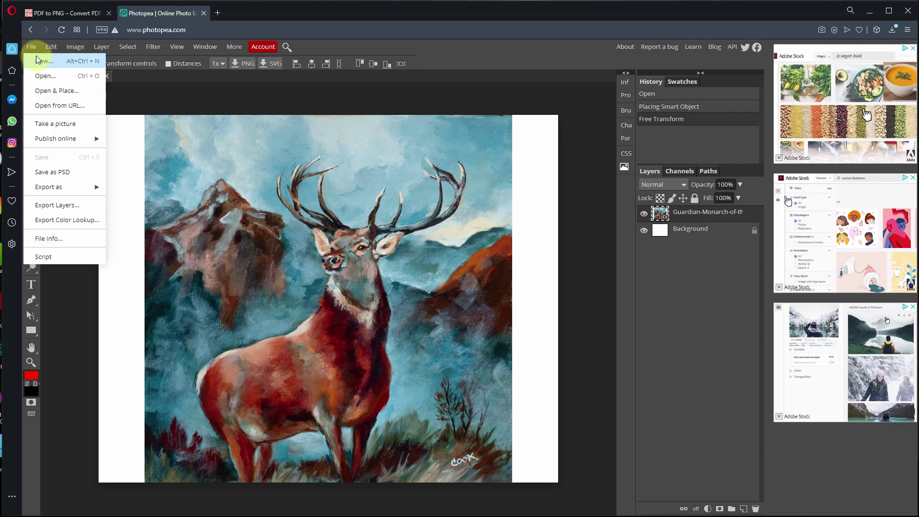
click(41, 62)
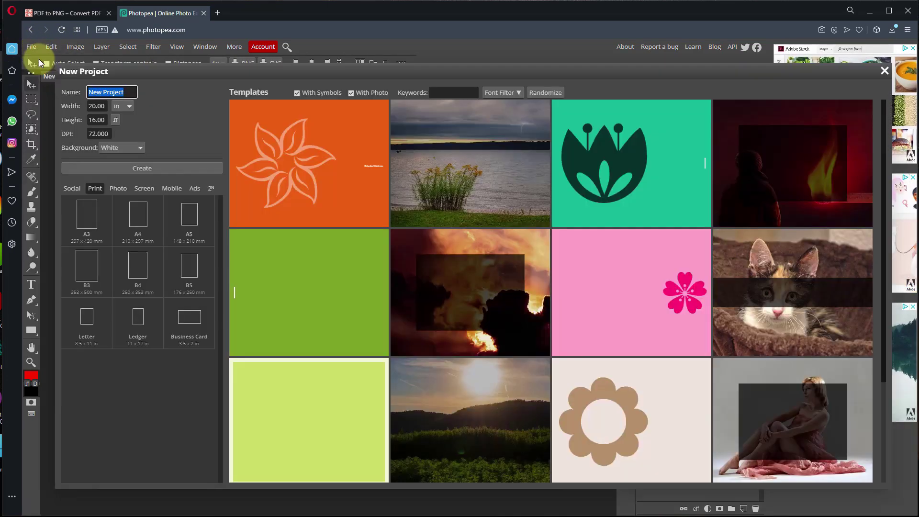
double_click(96, 106)
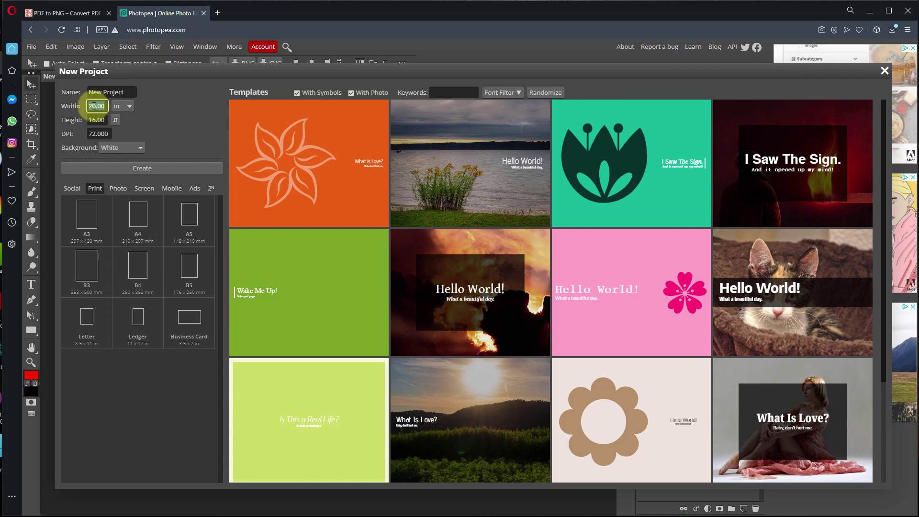
text(16)
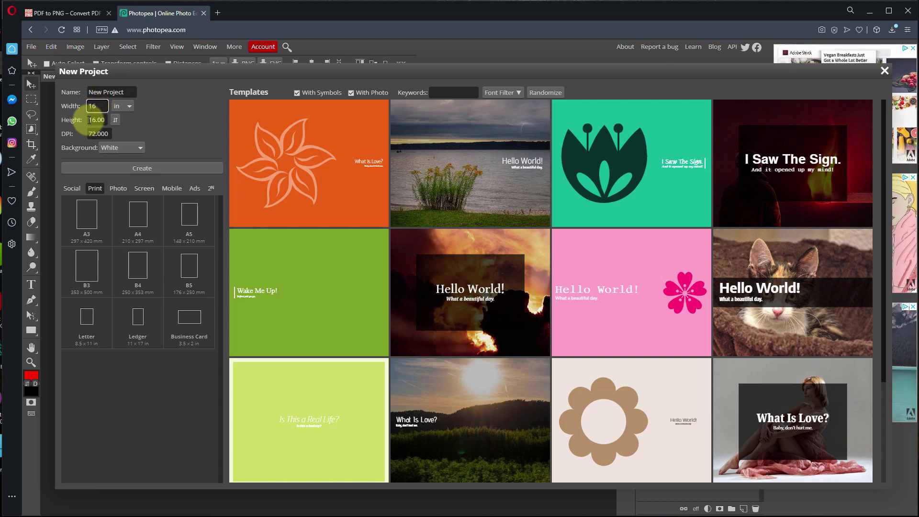
double_click(93, 120)
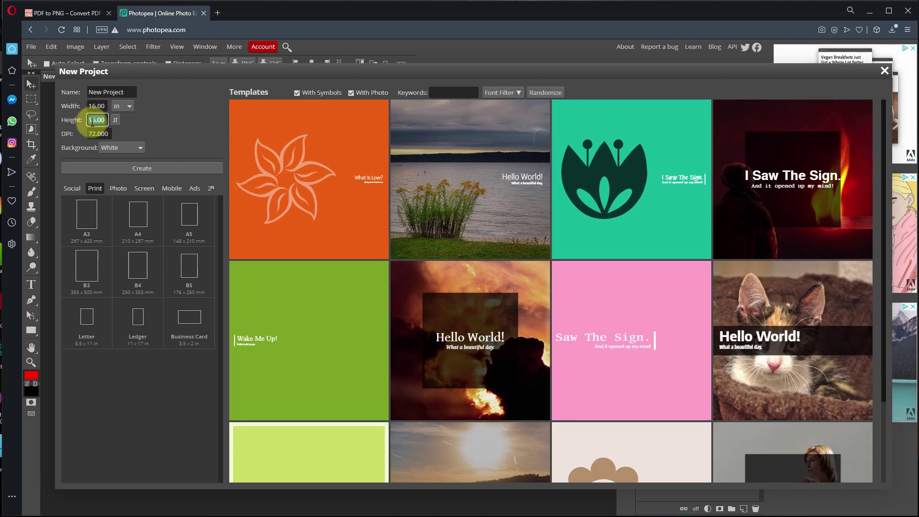
text(20)
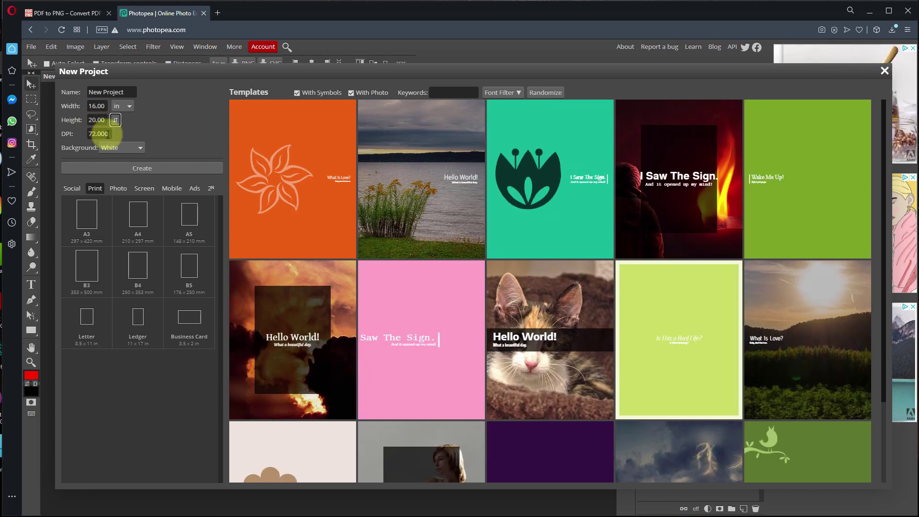
click(136, 169)
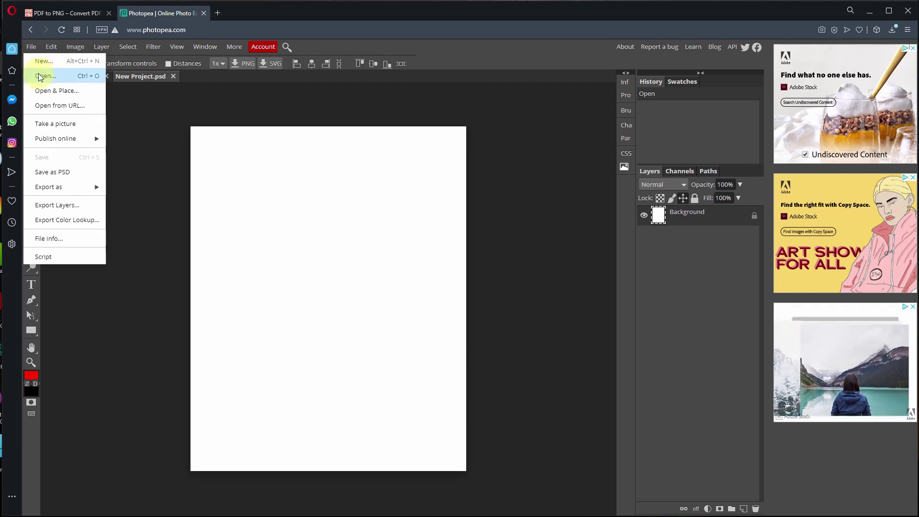
Place Guardian-Monarch-of-the-Glen-Color-Reference-1.png in the portrait project, align it with the canvas's bottom edge and apply the transform.
click(41, 89)
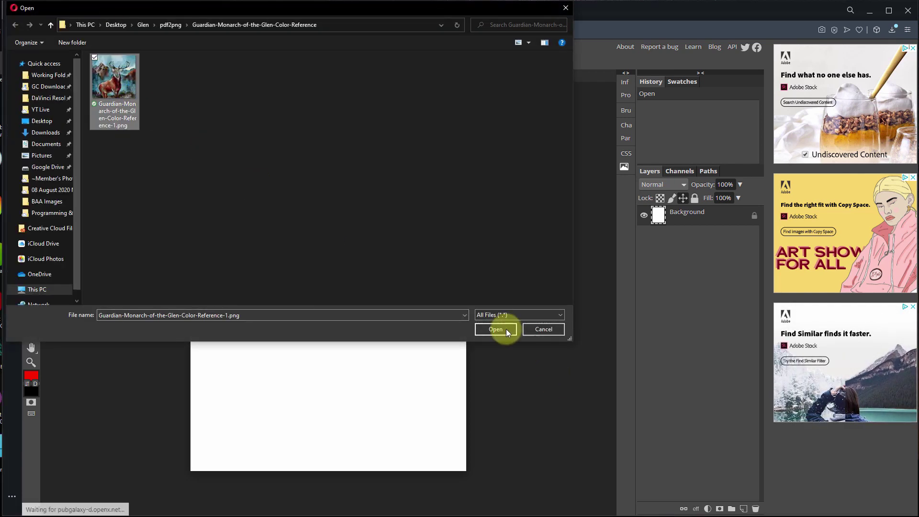
click(500, 327)
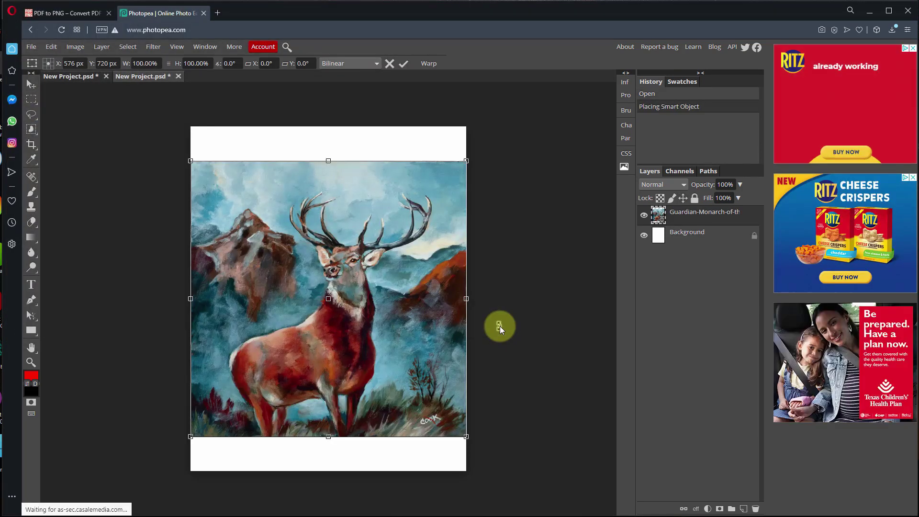
drag(392, 380, 389, 415)
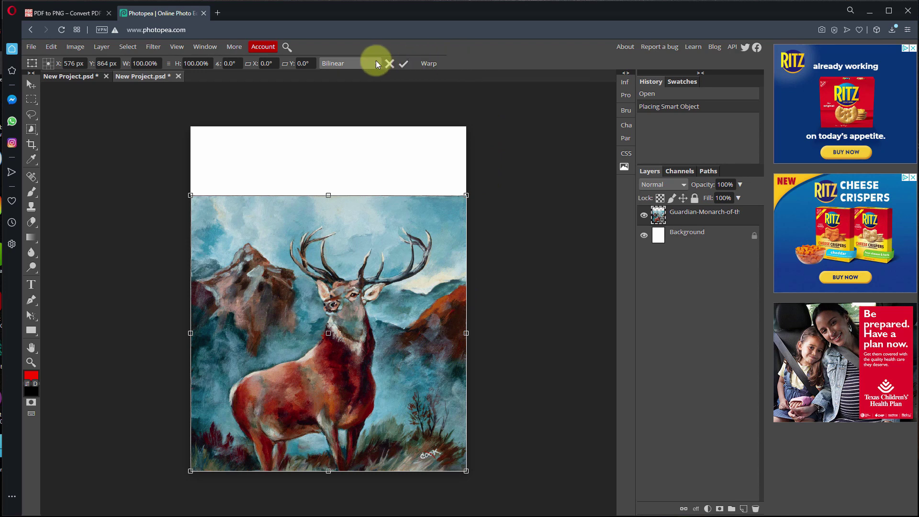
key(Return)
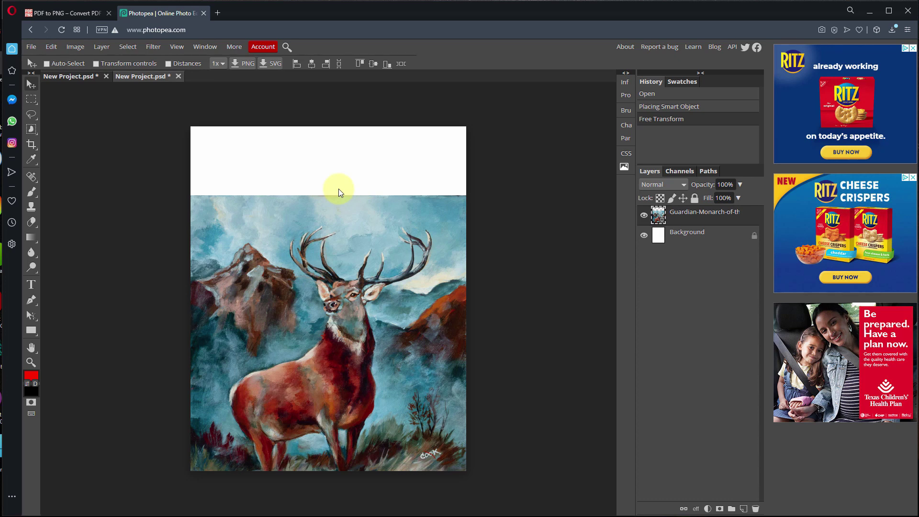
Return to the landscape project and add an empty layer between the stag image and the Background layer.
click(85, 78)
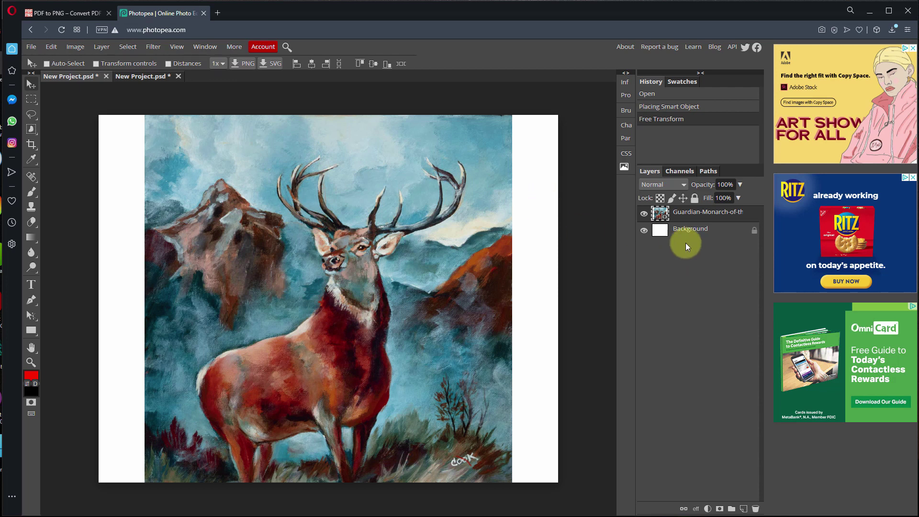
click(673, 231)
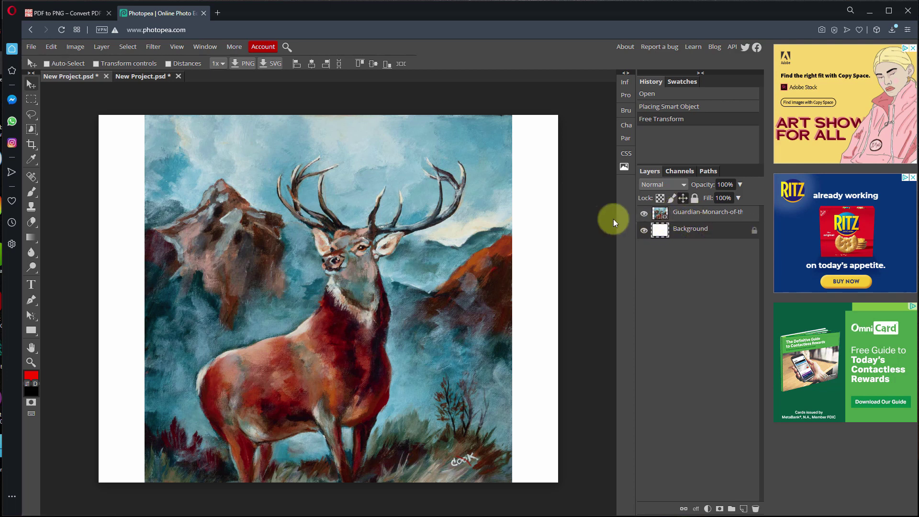
click(693, 216)
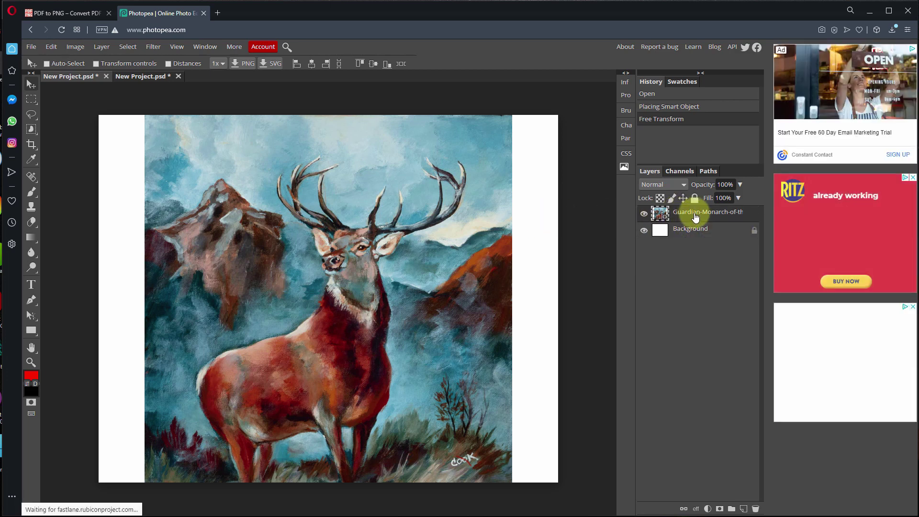
click(644, 214)
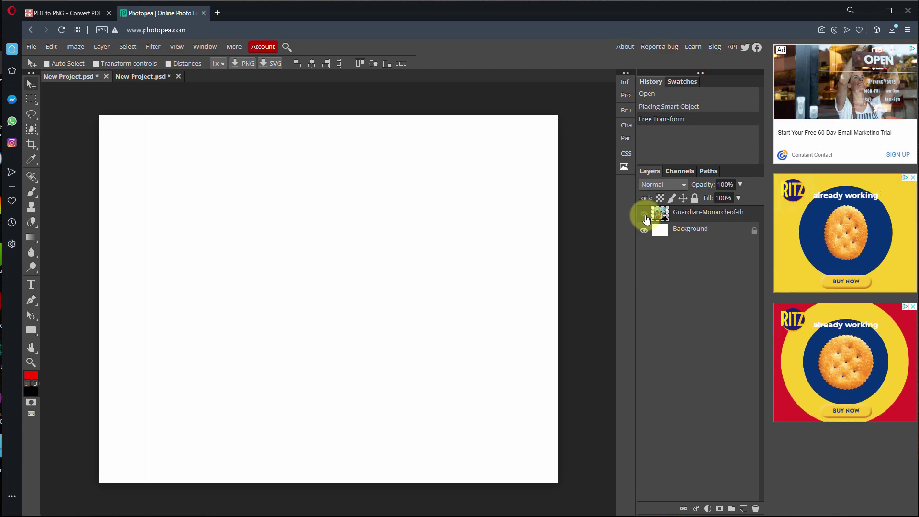
click(645, 216)
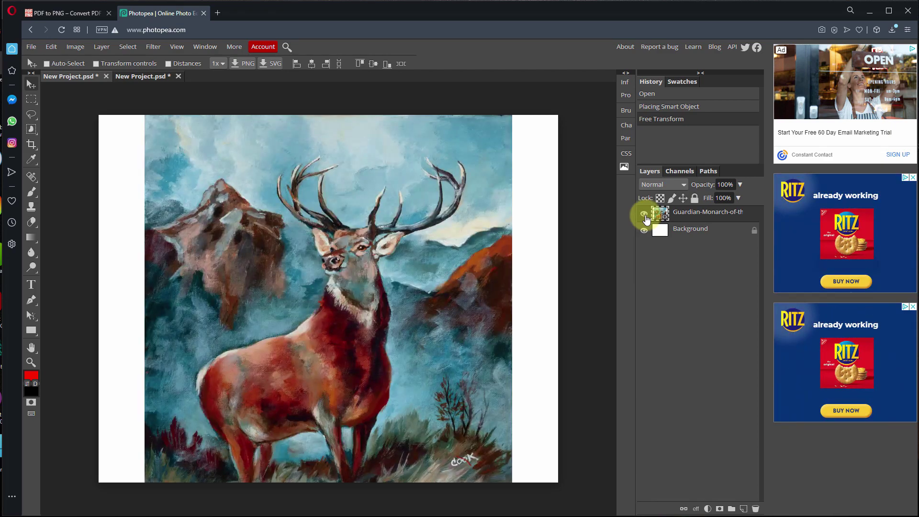
click(689, 230)
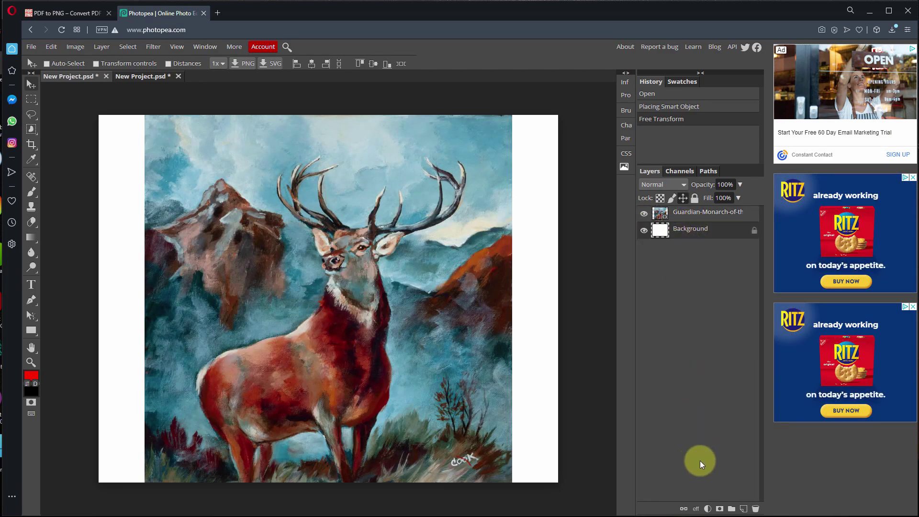
click(743, 509)
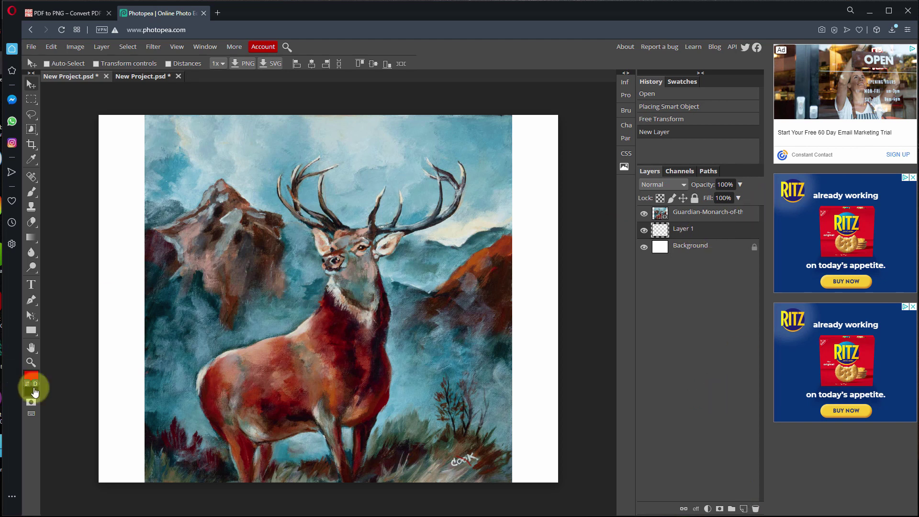
Activate the Clone Tool with the stag layer selected and sample the sky near the painting's upper-right corner as clone source.
click(36, 191)
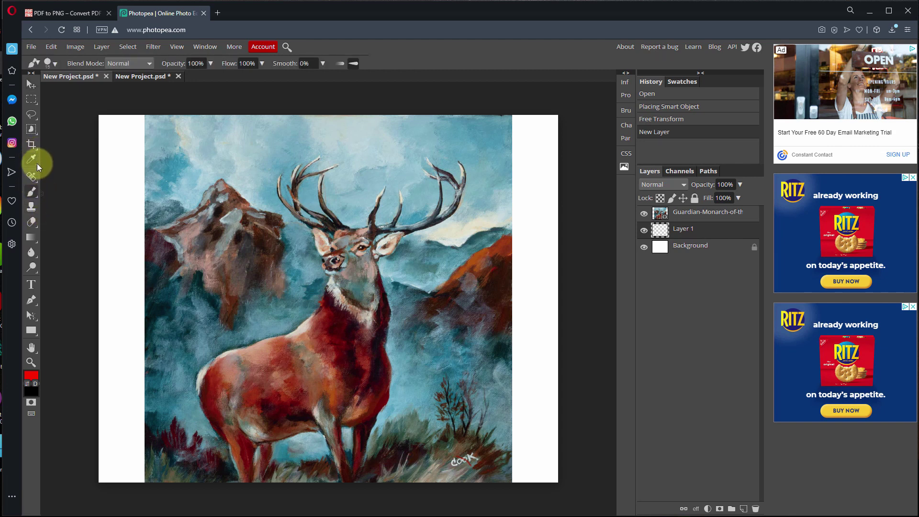
click(33, 206)
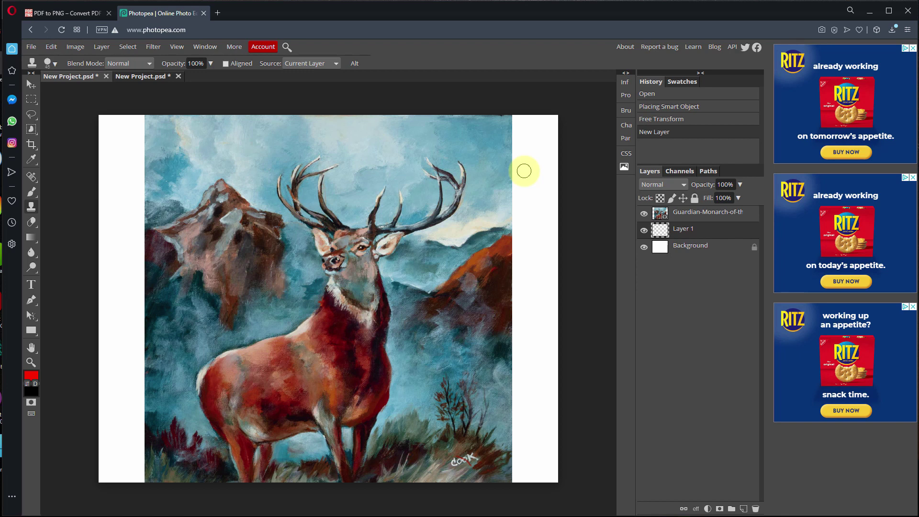
click(494, 131)
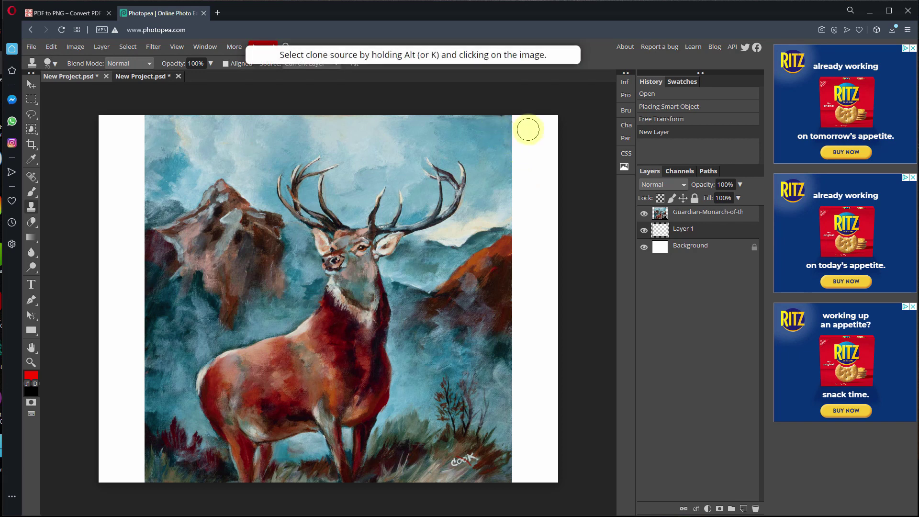
alt+click(498, 136)
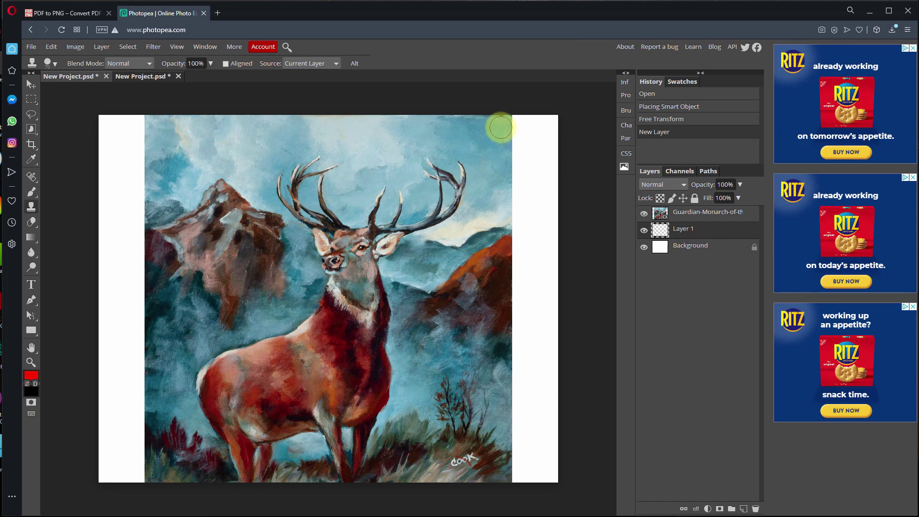
click(501, 128)
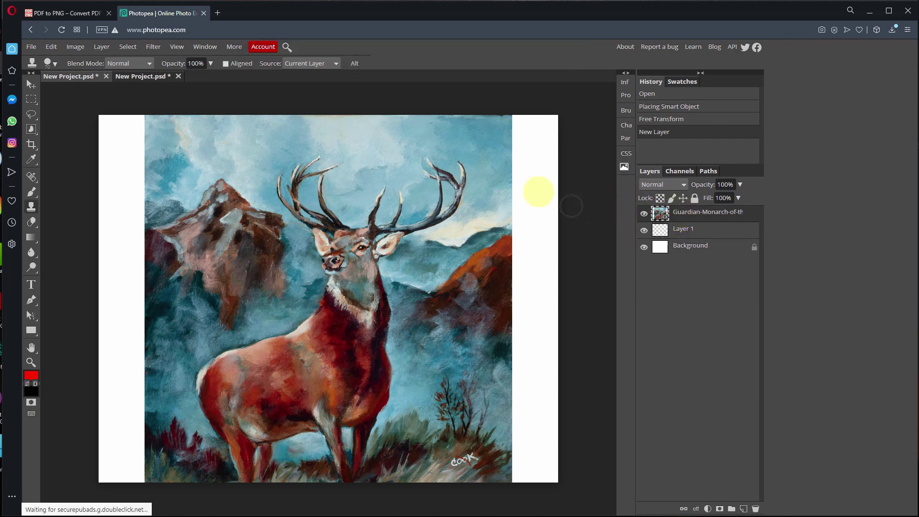
click(499, 129)
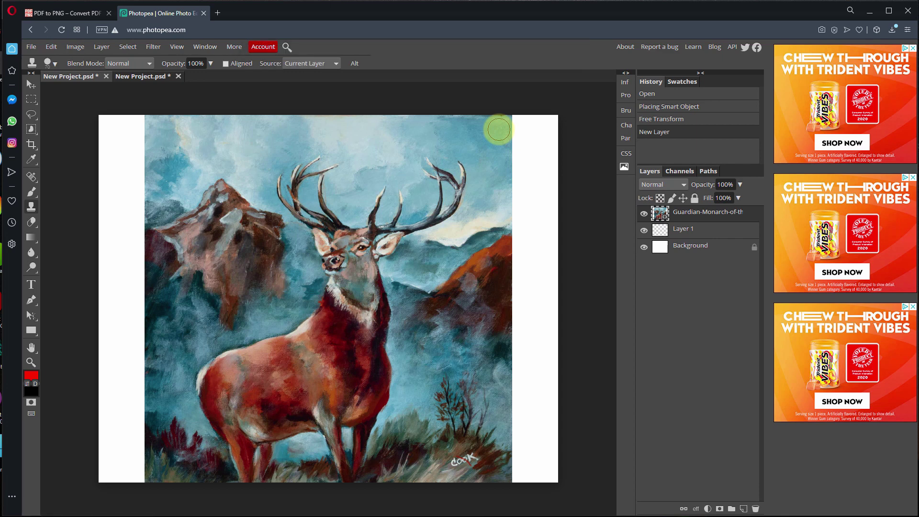
click(499, 130)
click(524, 133)
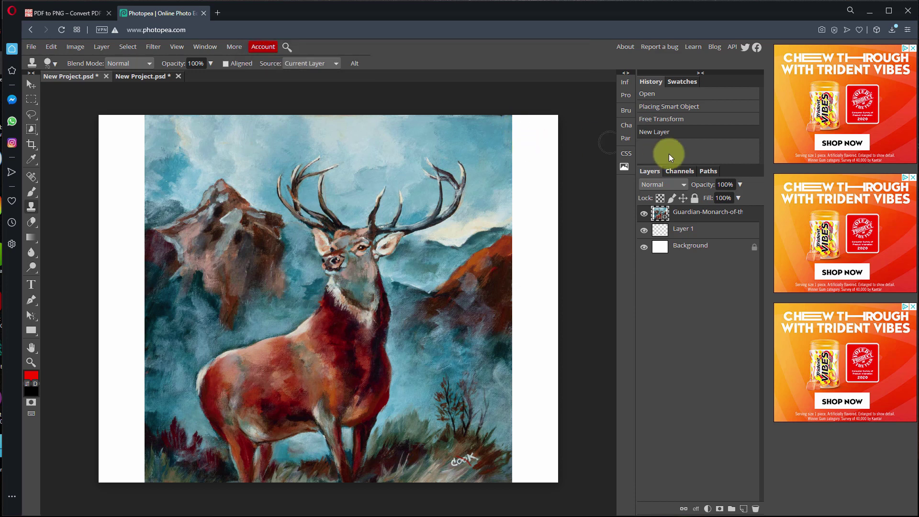
click(501, 133)
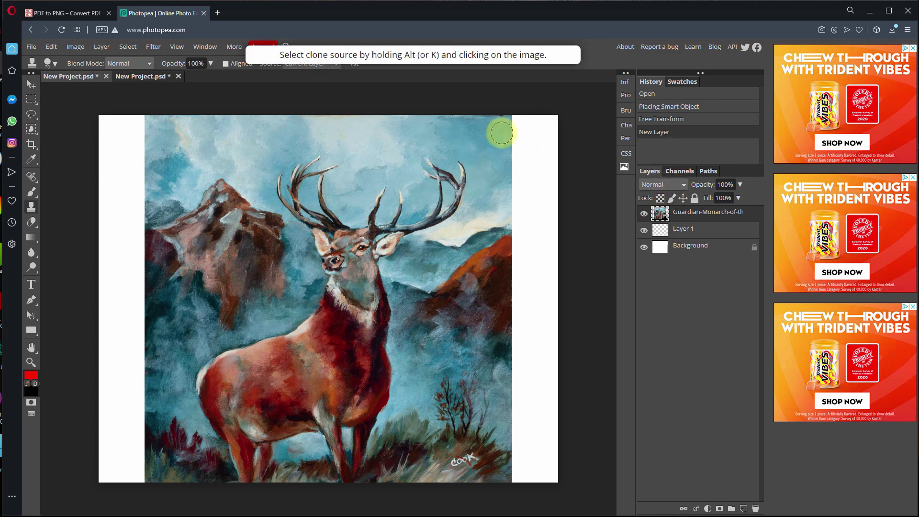
click(501, 132)
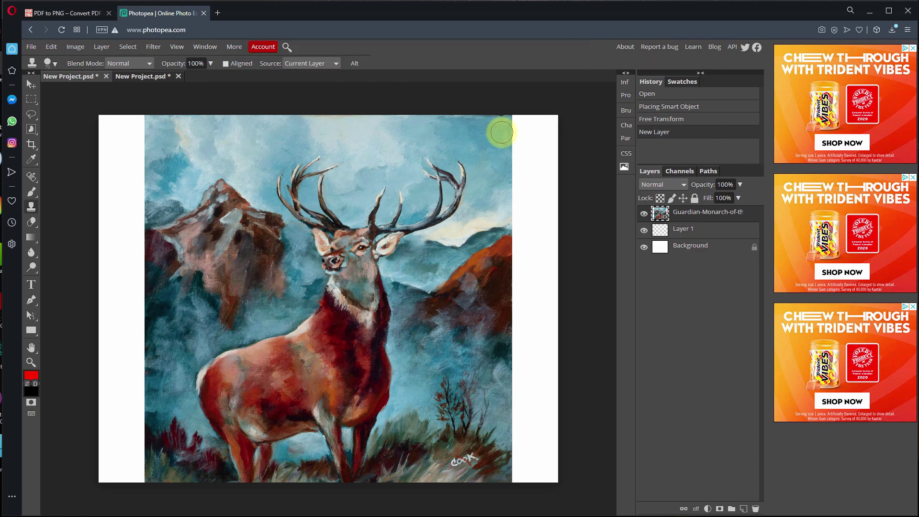
key(alt)
click(501, 132)
Begin cloning onto the white margin beside the painting's right edge and rasterize the stag smart object.
click(526, 129)
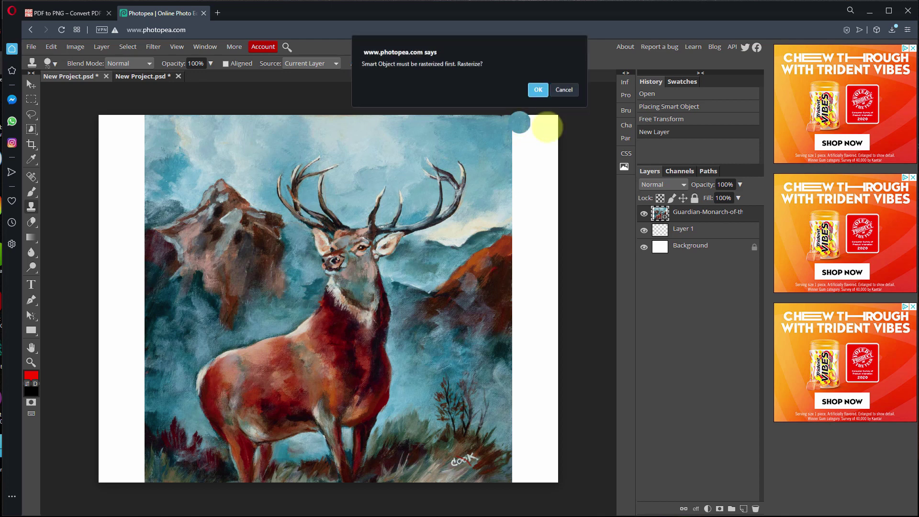
click(521, 122)
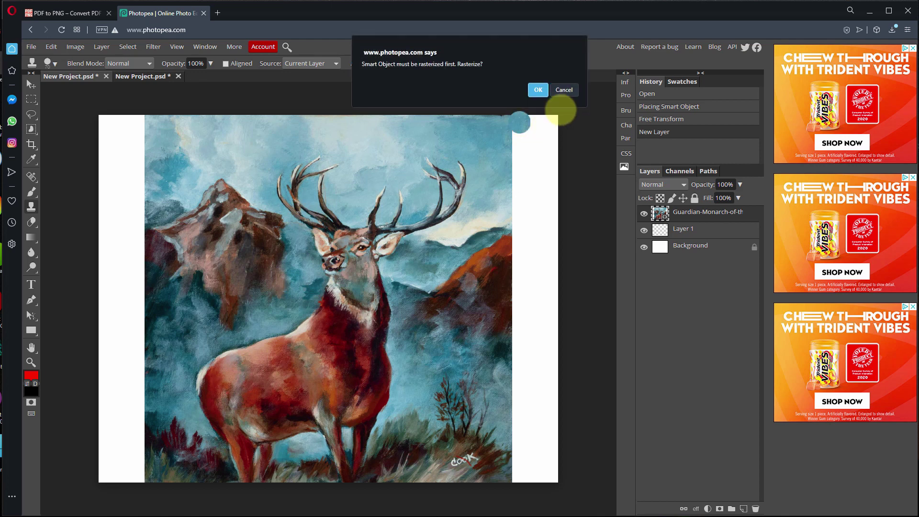
click(535, 90)
Clone sky into the upper part of the white margin right of the painting and extend the rust-brown hill to the canvas edge.
click(509, 129)
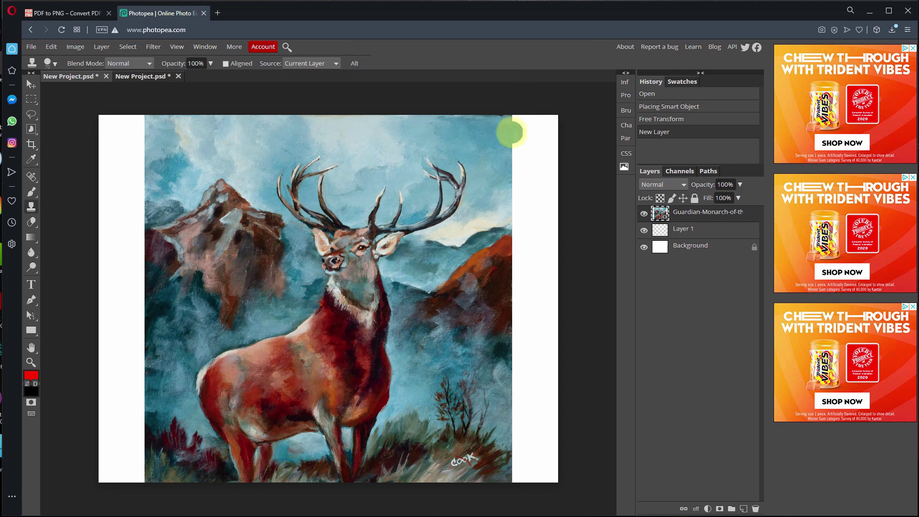
click(538, 123)
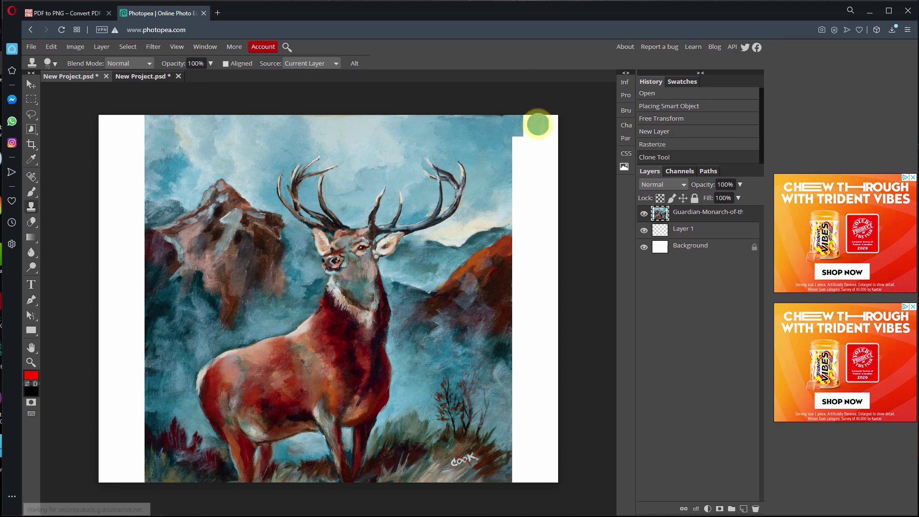
click(534, 125)
click(539, 117)
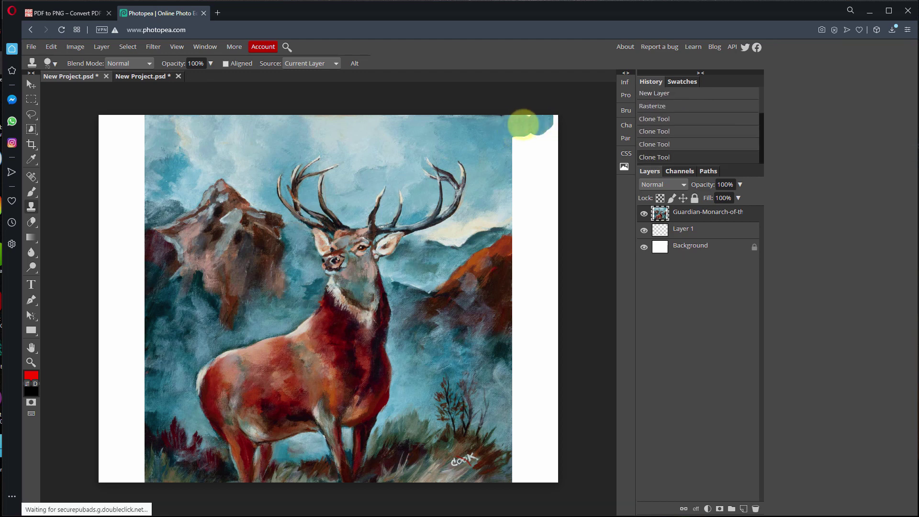
mouse_move(550, 123)
mouse_down()
mouse_move(537, 156)
mouse_move(521, 122)
mouse_move(546, 111)
mouse_move(510, 139)
mouse_move(504, 156)
mouse_move(527, 152)
mouse_move(491, 156)
mouse_move(514, 142)
mouse_move(505, 168)
mouse_move(525, 170)
mouse_move(544, 160)
mouse_move(553, 131)
mouse_move(499, 129)
mouse_move(533, 122)
mouse_move(514, 146)
mouse_up()
click(531, 145)
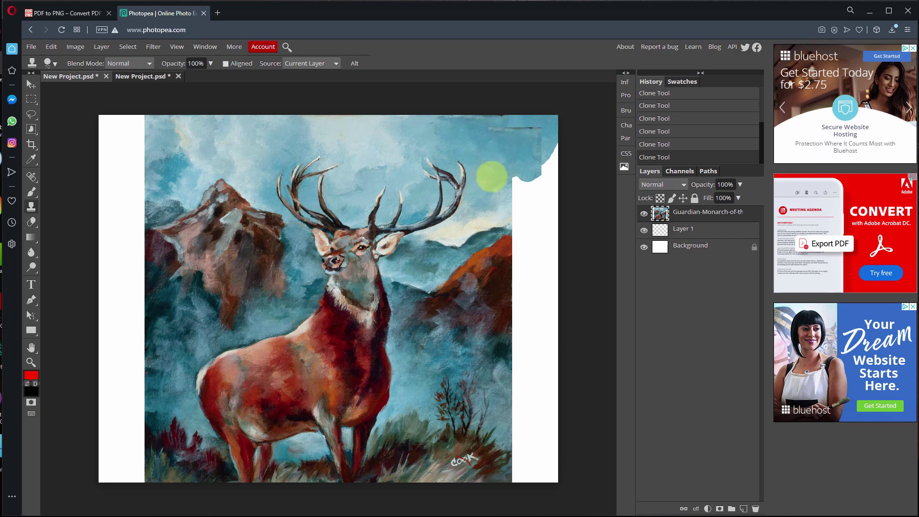
mouse_move(492, 177)
mouse_down()
mouse_move(509, 134)
mouse_move(486, 127)
mouse_move(537, 139)
mouse_move(515, 136)
mouse_up()
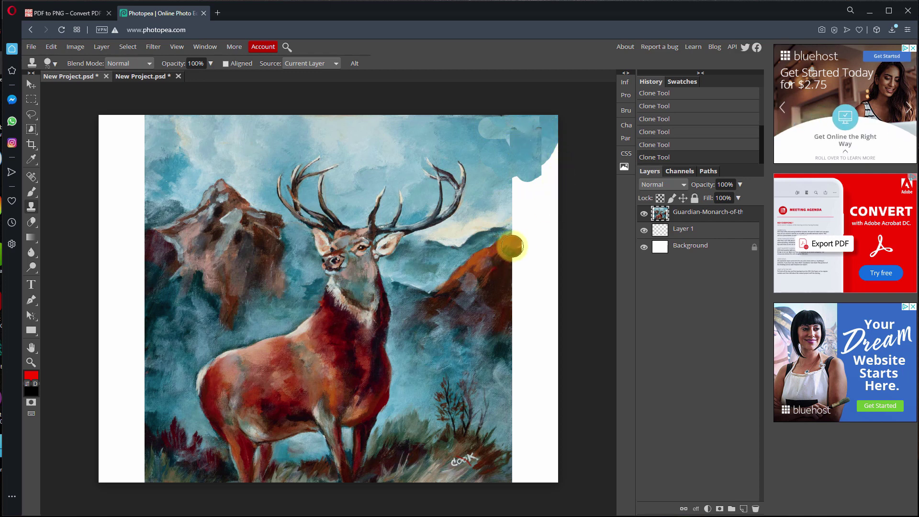
mouse_move(512, 246)
mouse_down()
mouse_move(532, 247)
mouse_move(498, 258)
mouse_move(522, 259)
mouse_move(528, 246)
mouse_move(536, 255)
mouse_move(532, 246)
mouse_move(566, 246)
mouse_move(549, 252)
mouse_move(526, 240)
mouse_move(542, 241)
mouse_move(520, 265)
mouse_move(550, 267)
mouse_move(511, 274)
mouse_move(552, 284)
mouse_move(523, 301)
mouse_up()
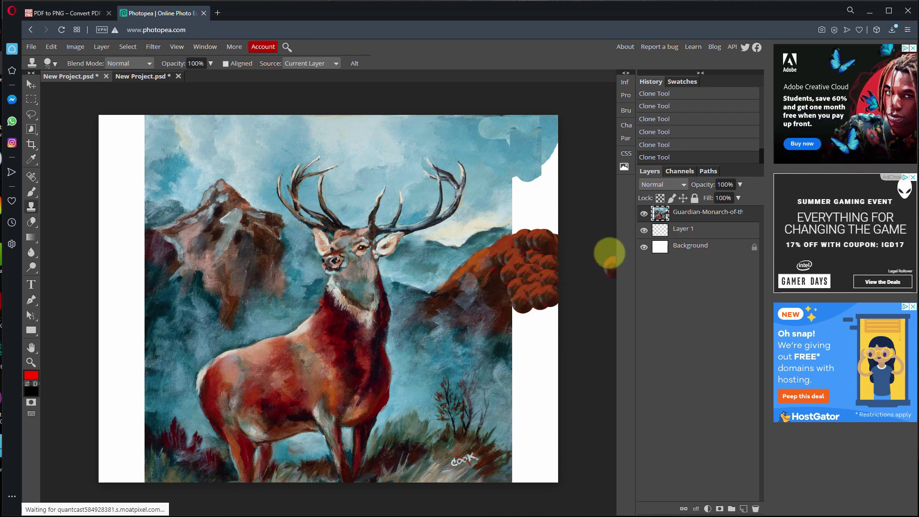
Fill the empty Layer 1 beneath the stag image with the red foreground color using the Paint Bucket Tool.
click(31, 85)
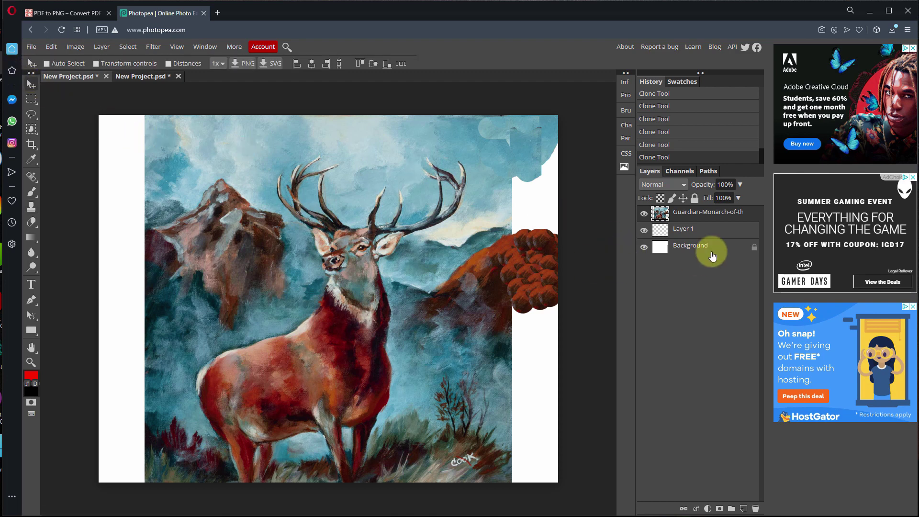
click(685, 231)
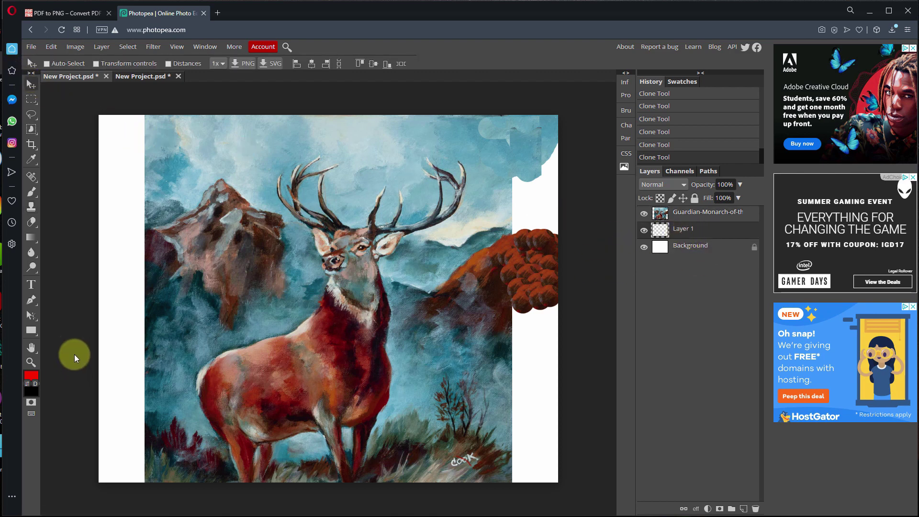
right_click(33, 194)
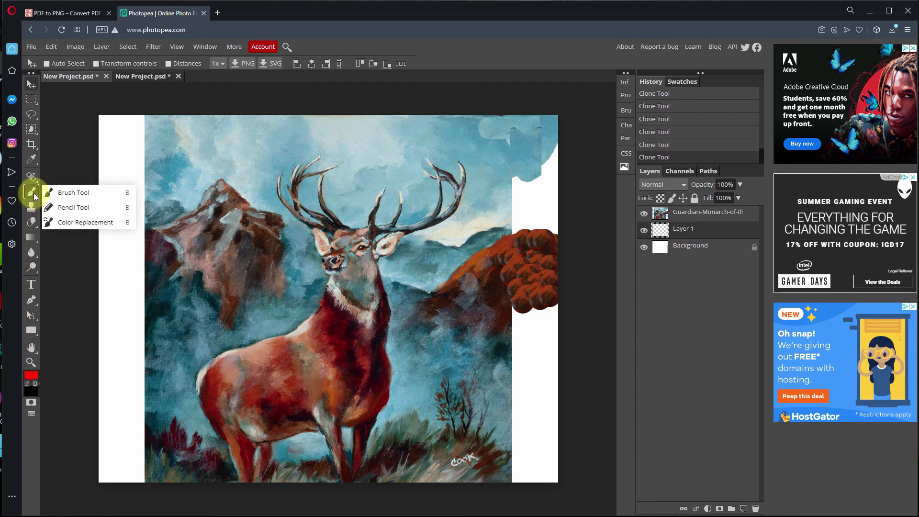
click(33, 192)
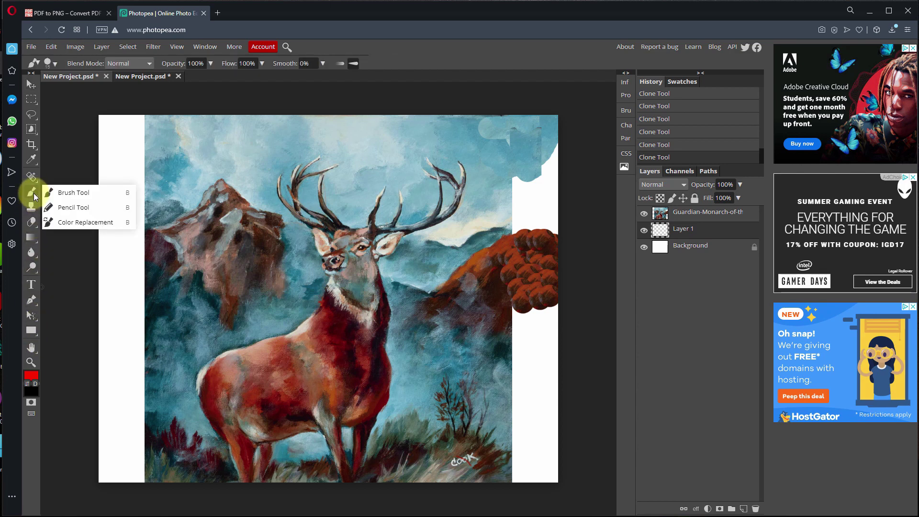
right_click(33, 251)
right_click(31, 238)
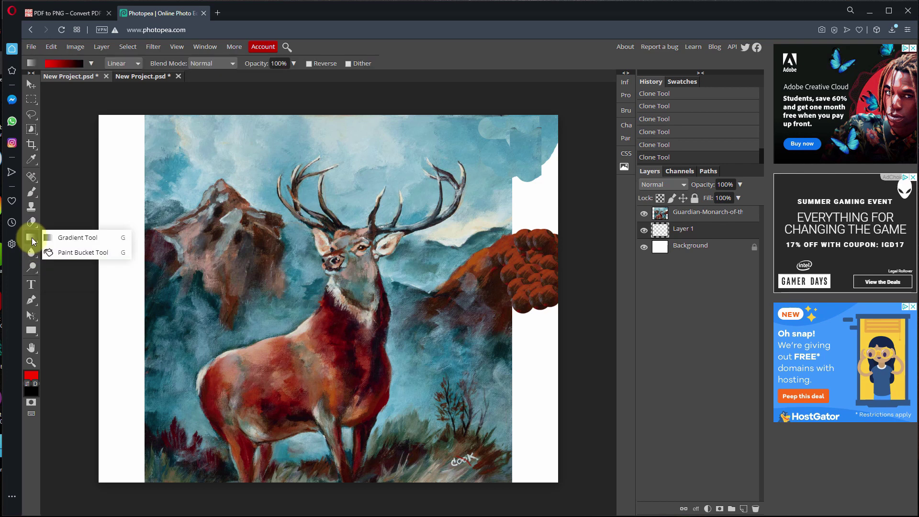
click(64, 252)
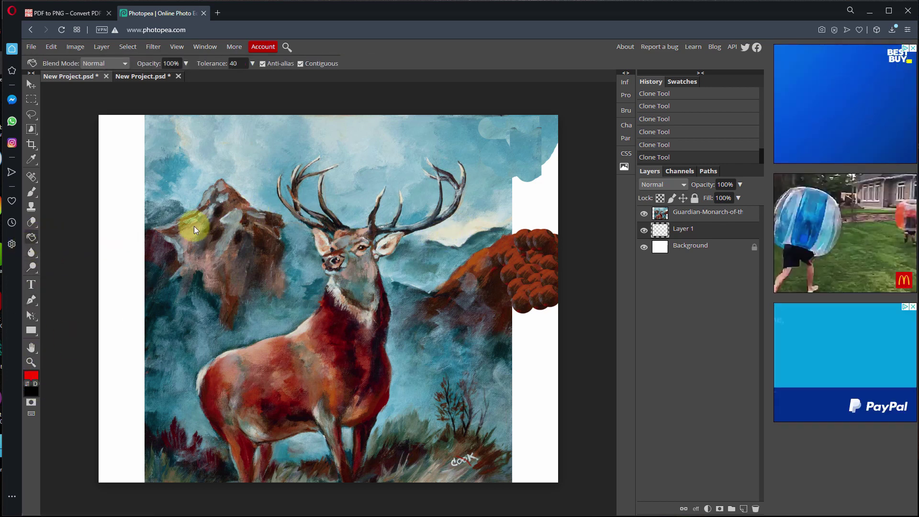
click(122, 245)
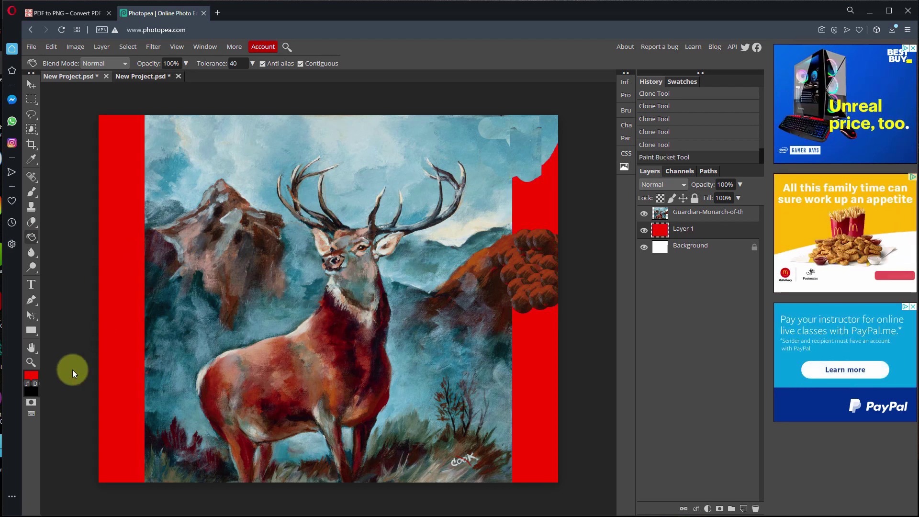
Change the foreground color to bright blue 0089ff and refill Layer 1 with it using the Paint Bucket Tool.
click(32, 376)
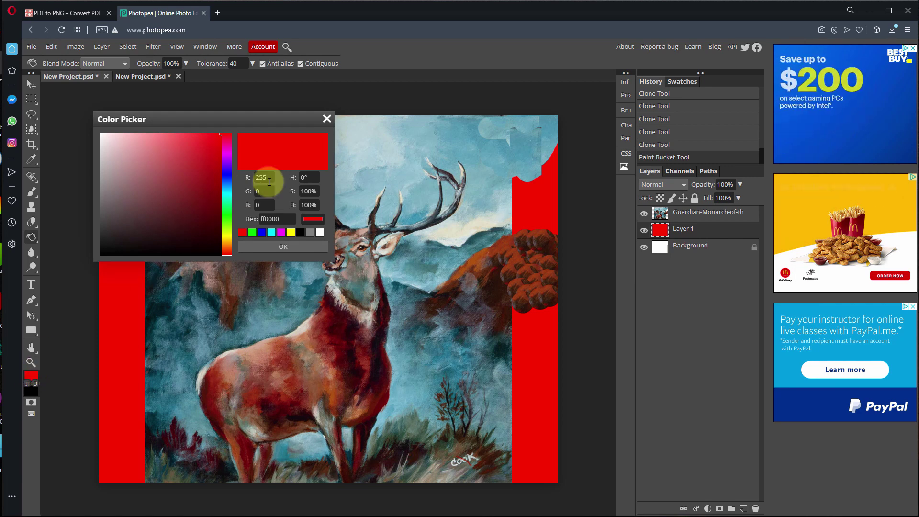
click(227, 184)
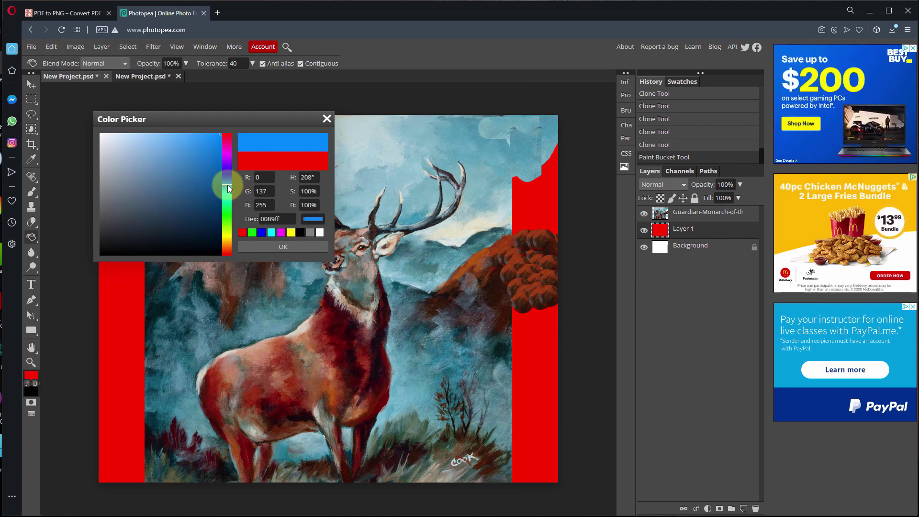
click(300, 246)
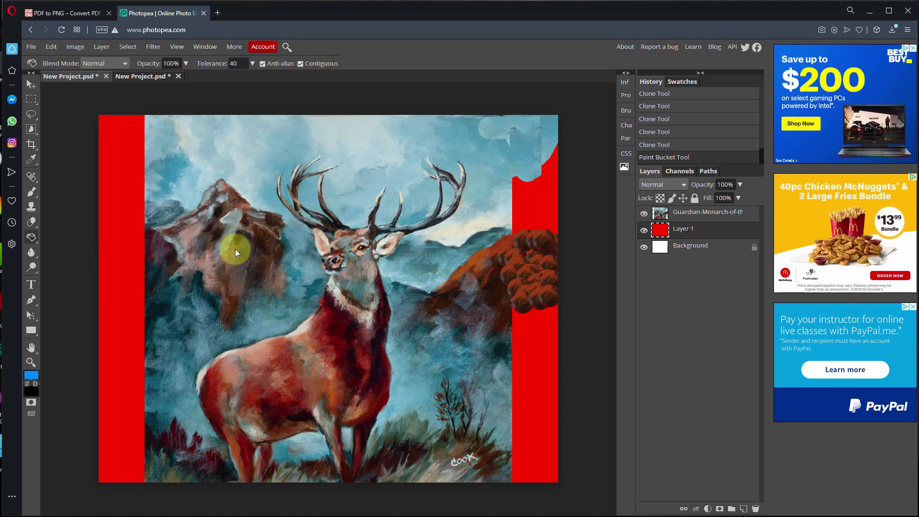
click(125, 246)
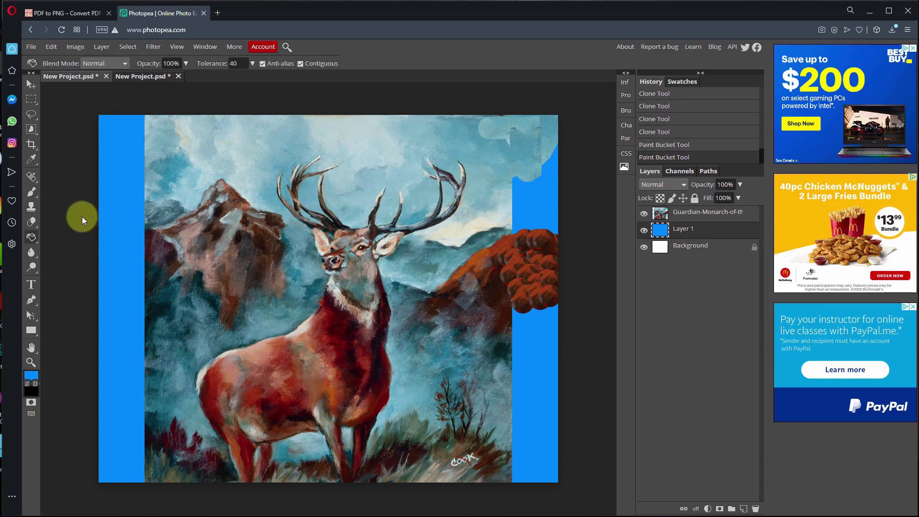
Export the landscape composition as a PNG named 16x20Glen.png in the Glen folder on the Desktop.
click(35, 47)
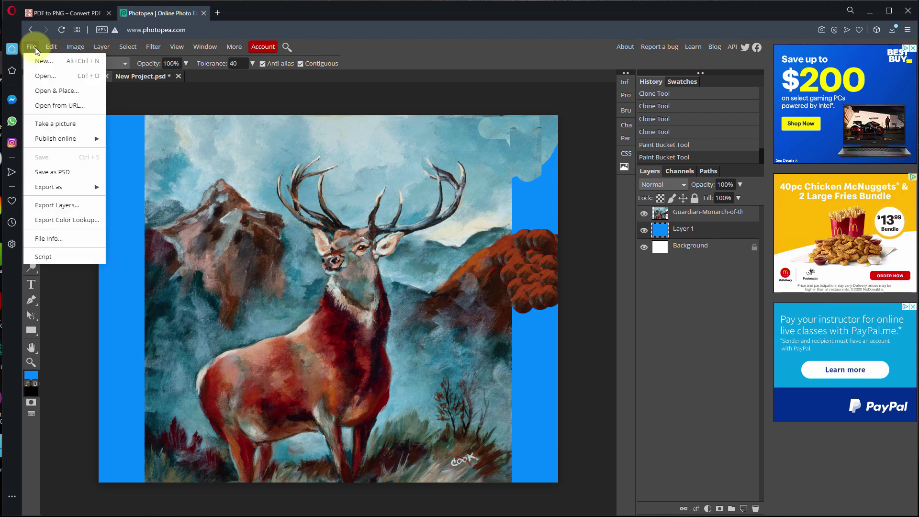
mouse_move(82, 192)
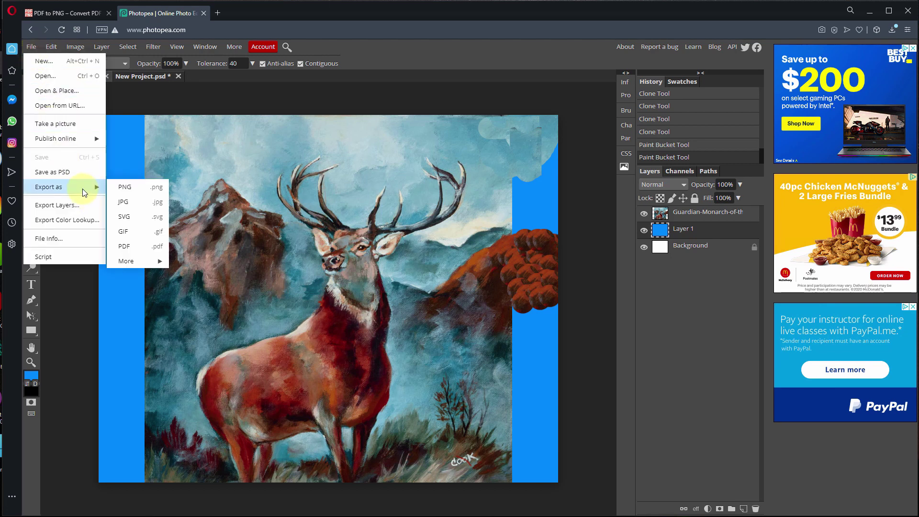
click(134, 190)
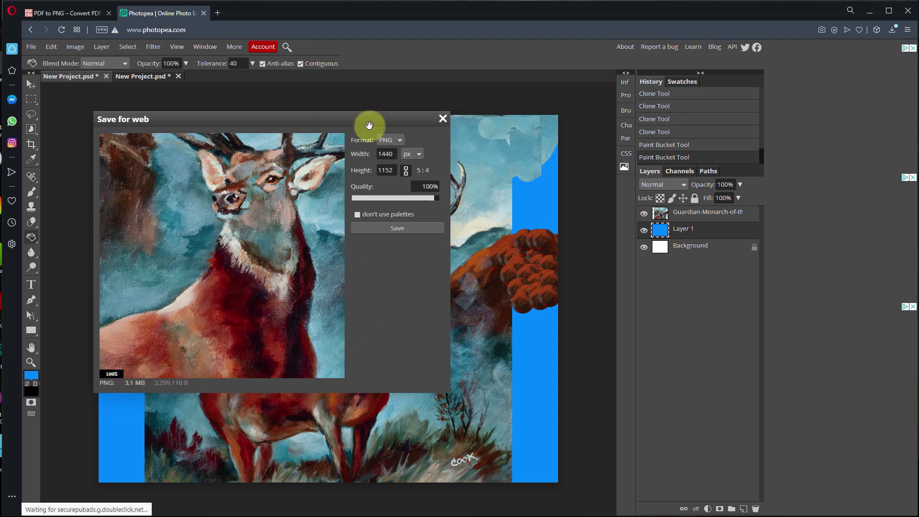
click(399, 226)
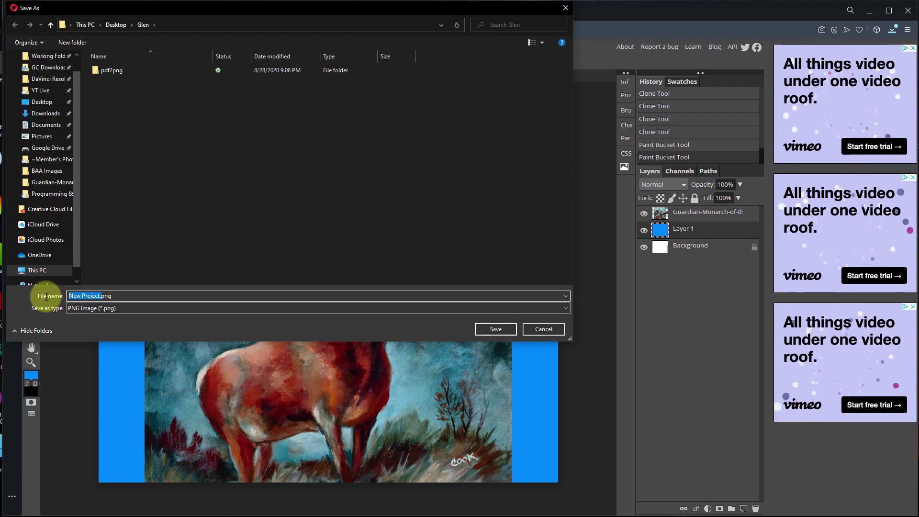
text(16)
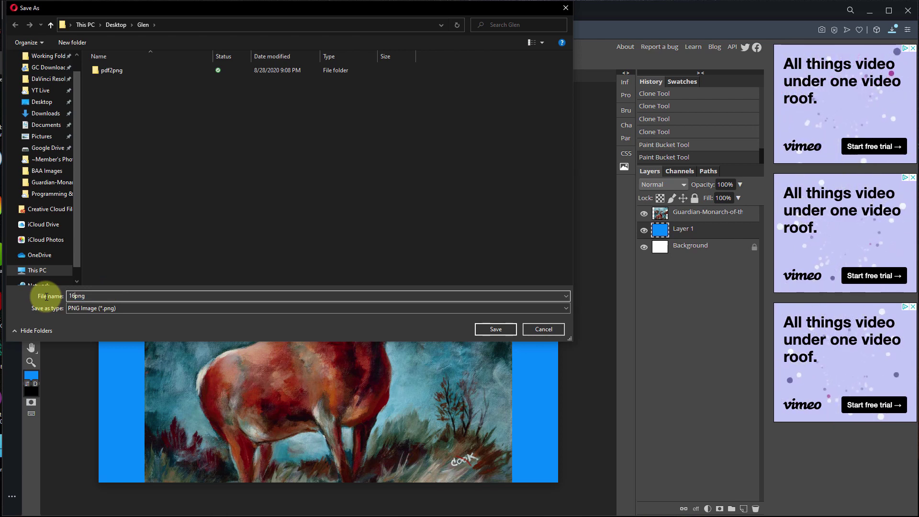
text(x20Glen)
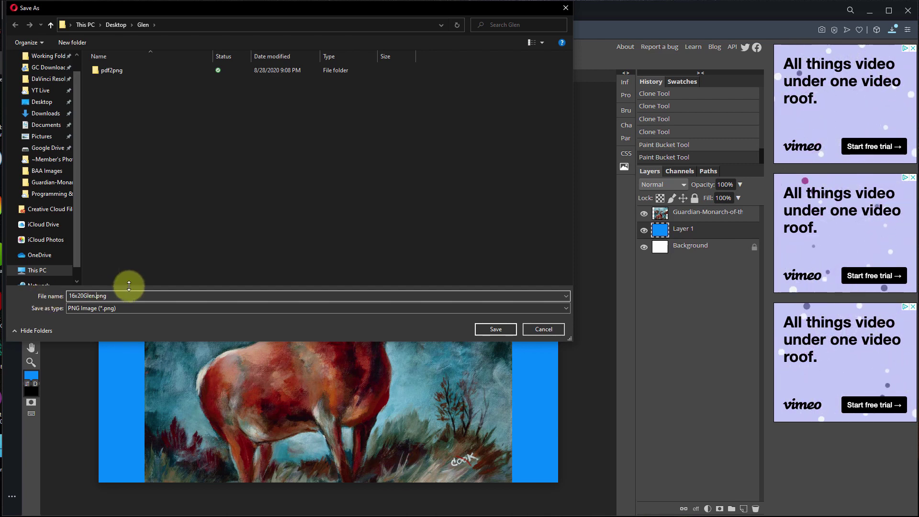
key(Delete)
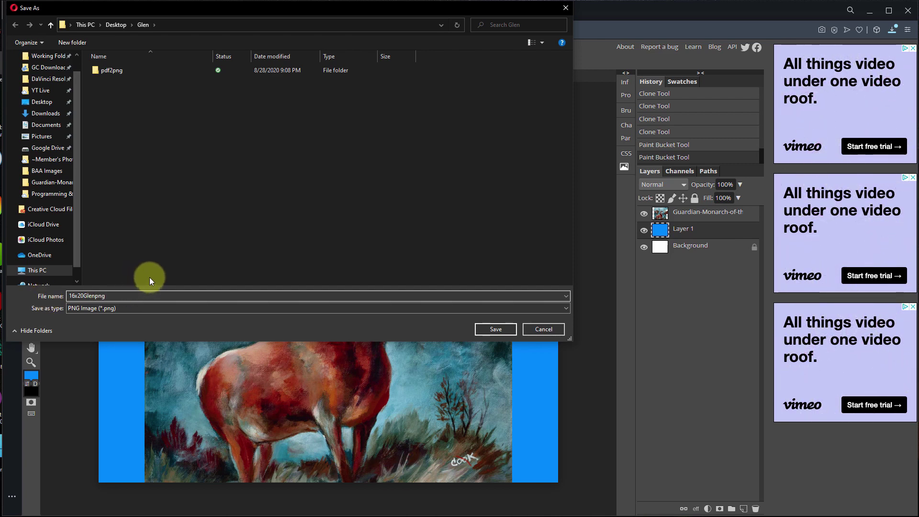
text(.)
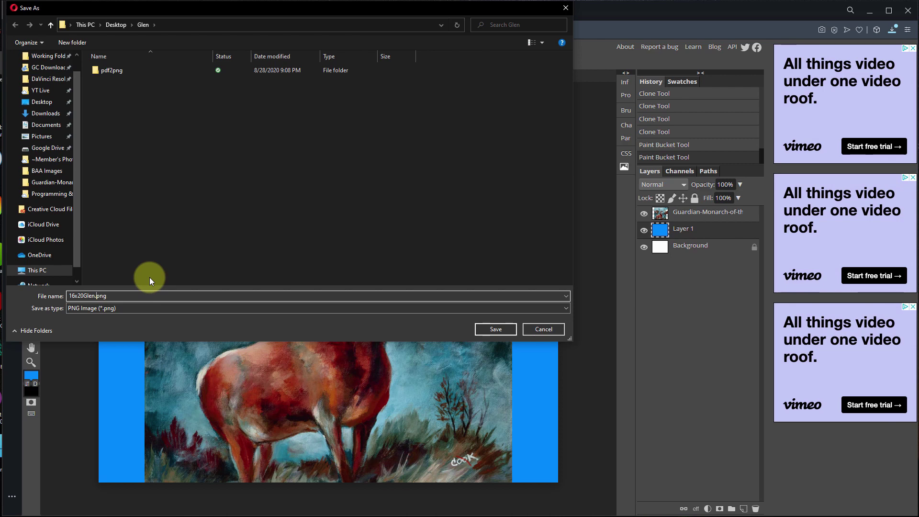
click(509, 329)
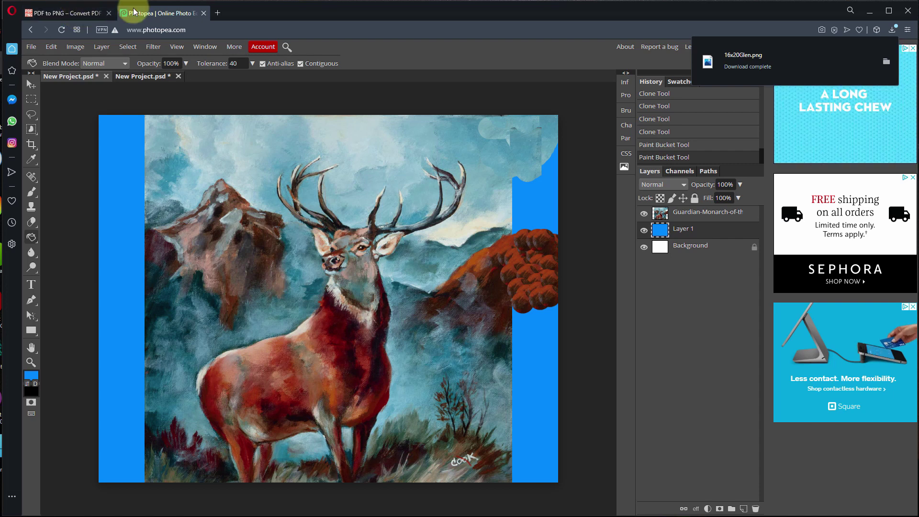
Switch to The Rasterbator by loading rasterbator.net in a new browser tab, and start creating a poster.
click(220, 13)
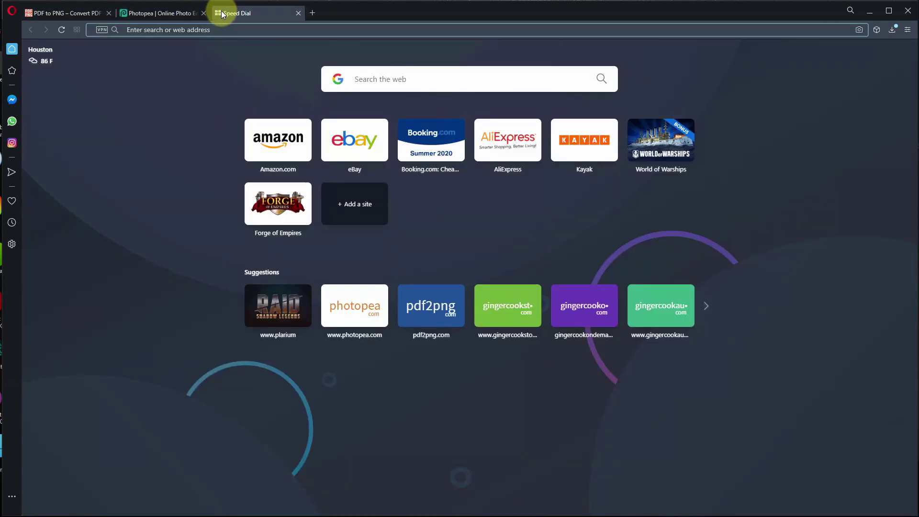
text(raster)
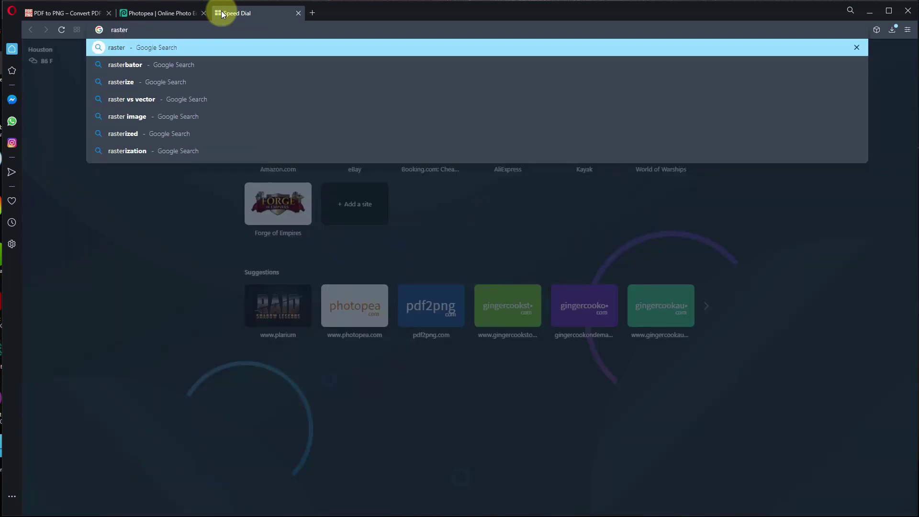
text(bator)
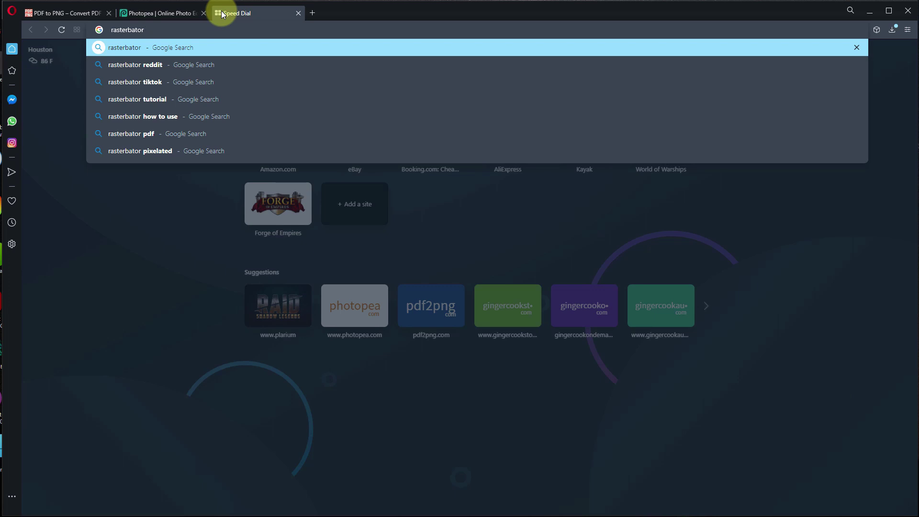
text(.net)
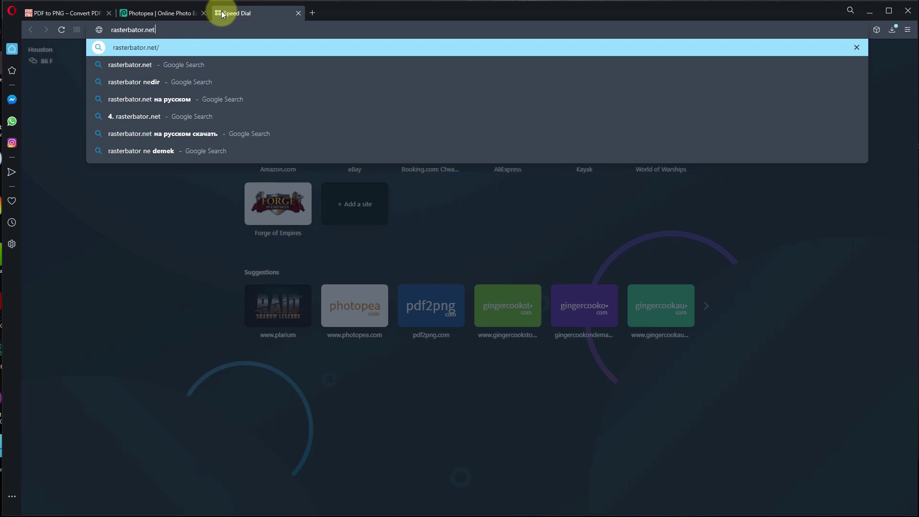
key(Return)
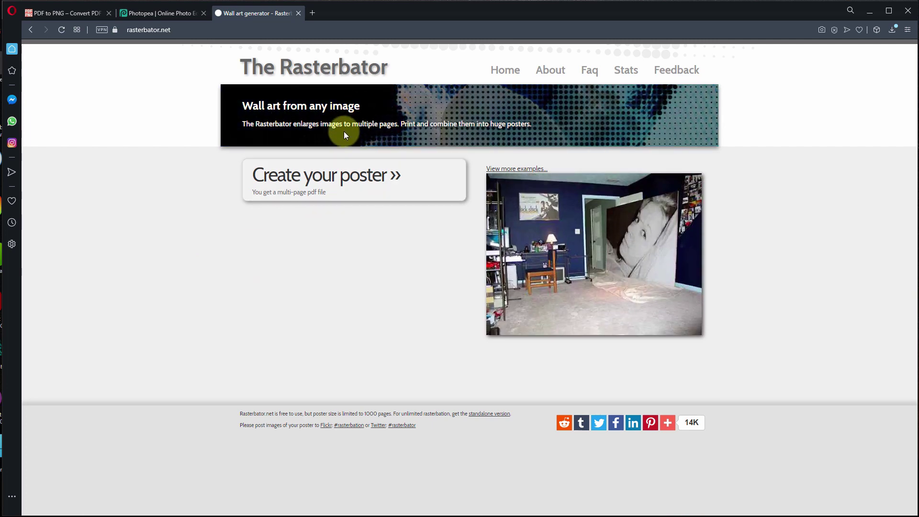
click(315, 181)
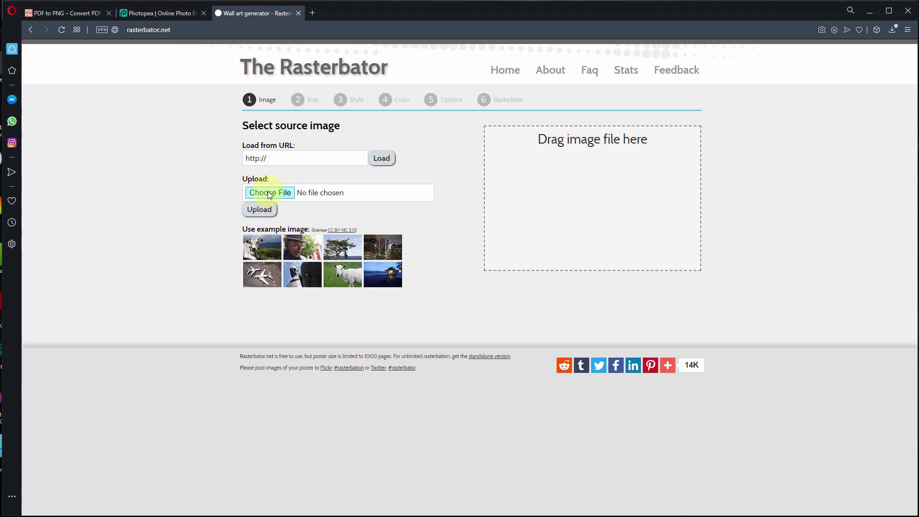
Upload 16x20Glen.png from the Desktop's Glen folder as the poster's source image.
click(272, 193)
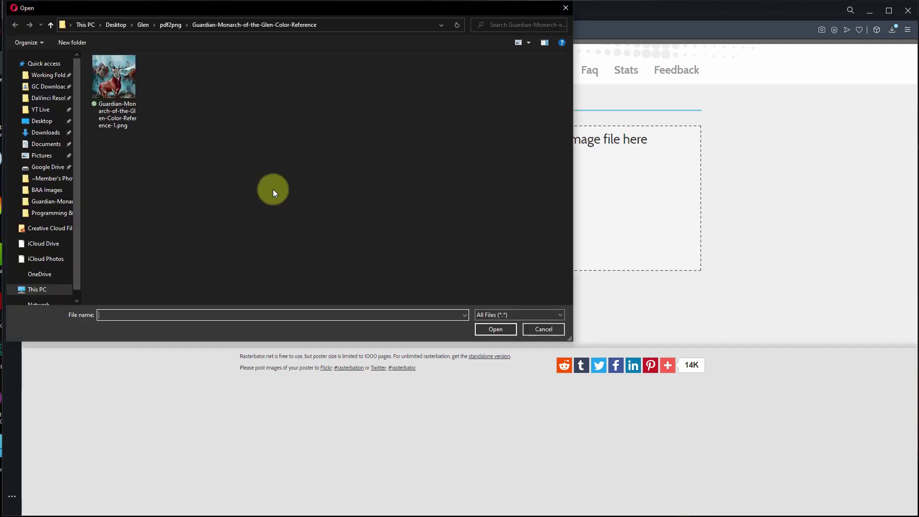
click(141, 26)
click(135, 80)
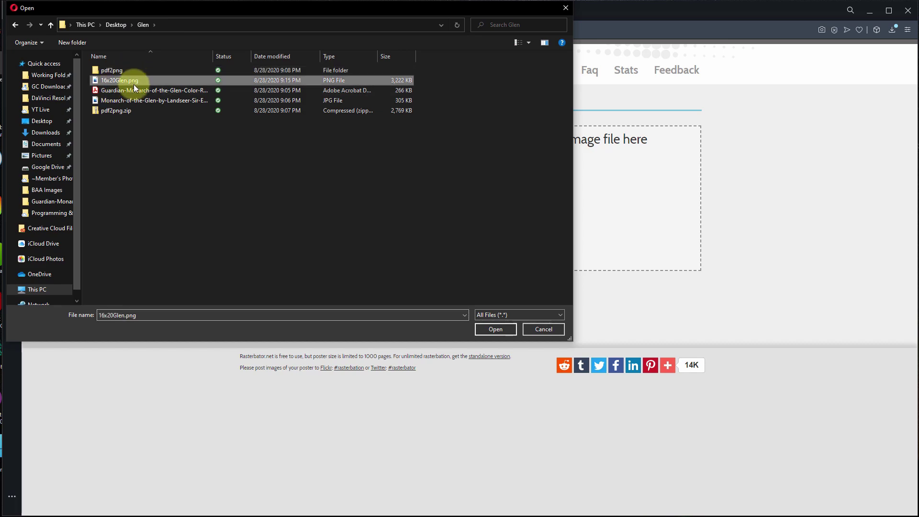
click(501, 328)
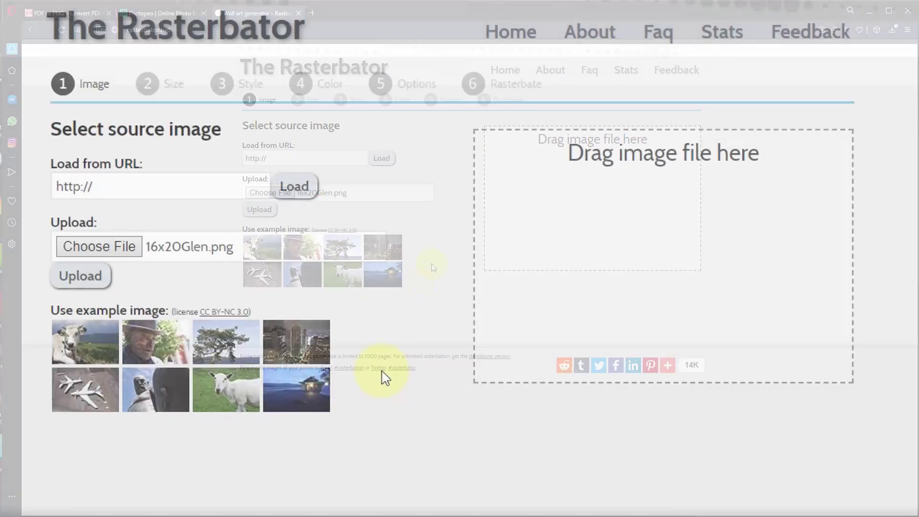
click(100, 284)
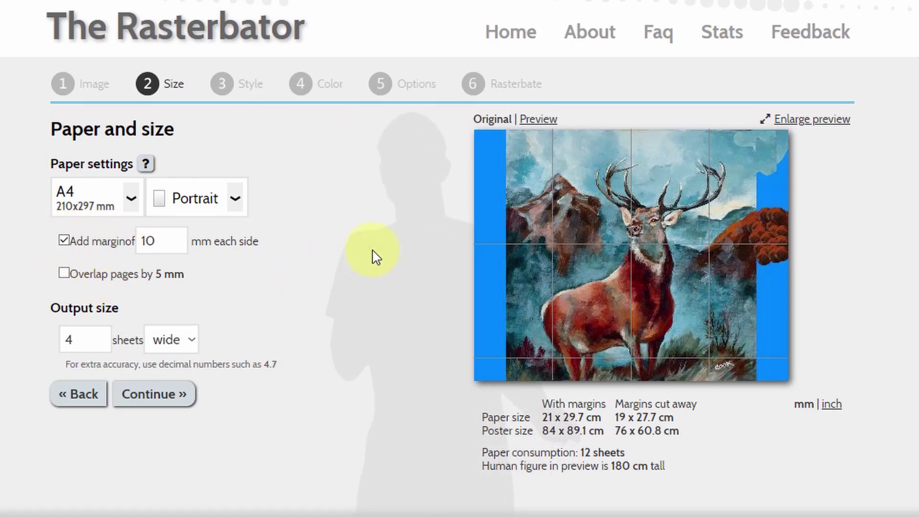
Switch the measurements to inches and set the paper size to US Letter.
click(837, 406)
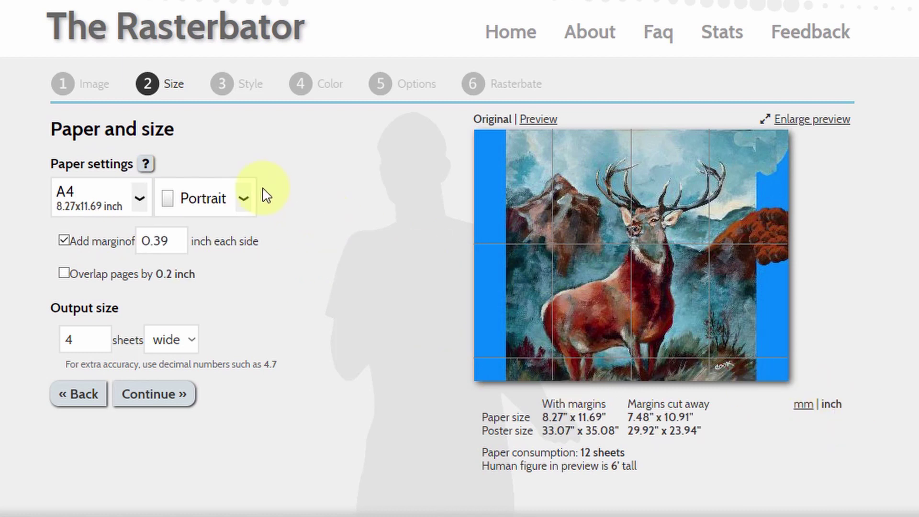
click(142, 196)
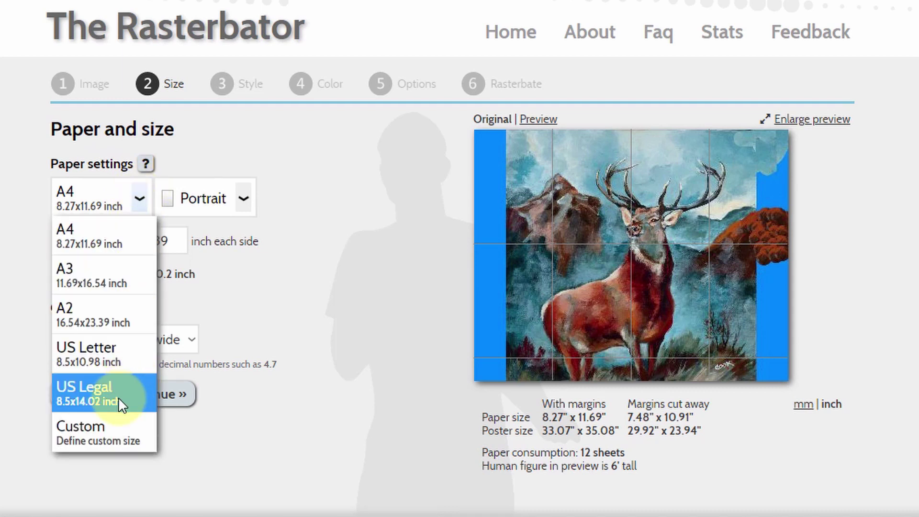
click(94, 360)
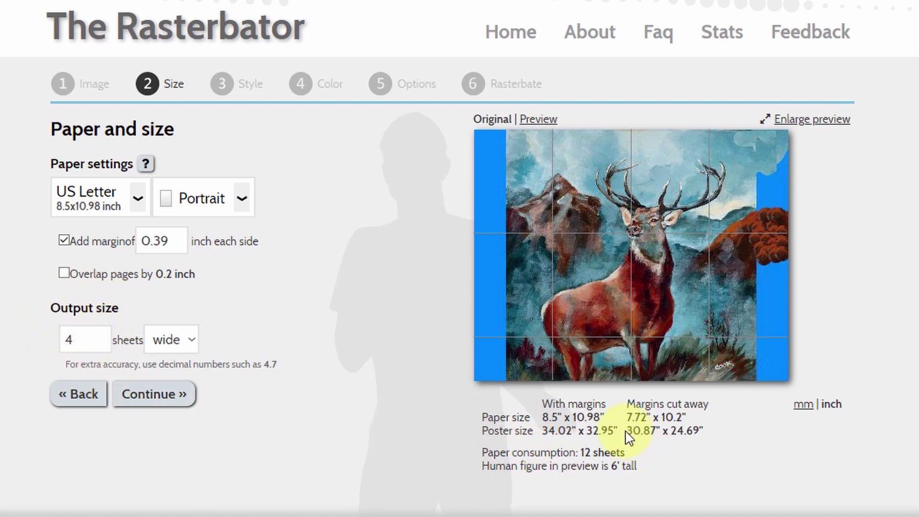
Examine the poster size with the margins cut away.
drag(631, 431, 709, 438)
click(670, 458)
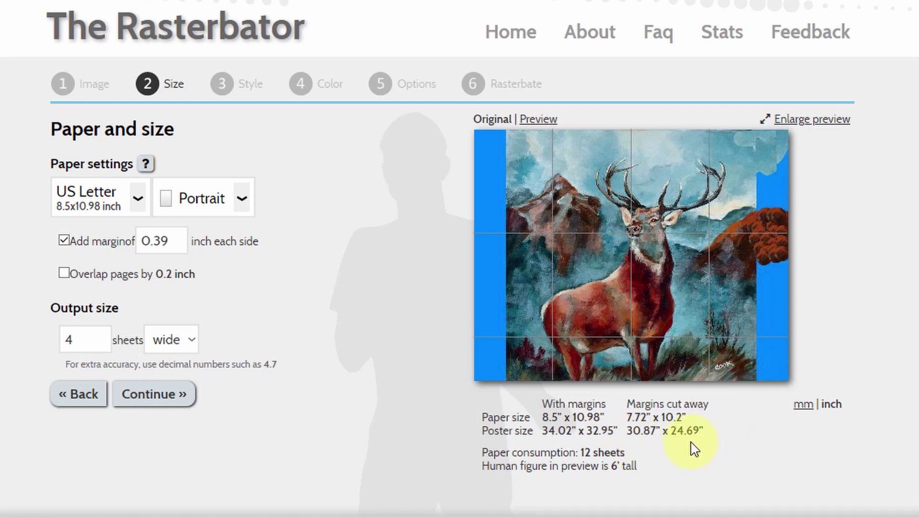
drag(627, 431, 699, 433)
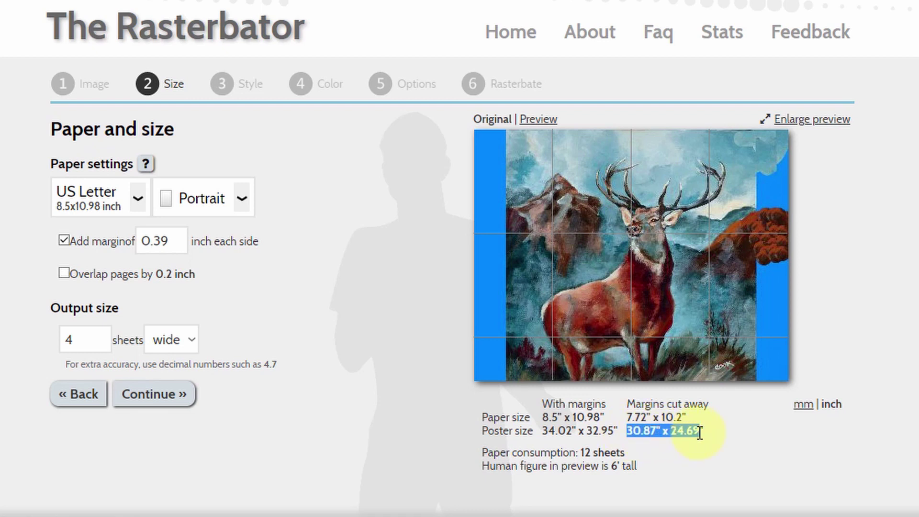
click(700, 457)
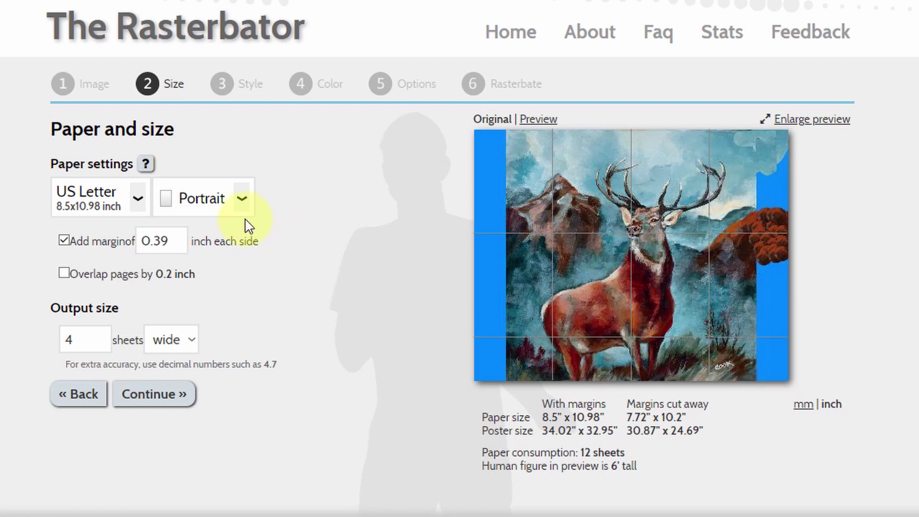
Set the paper orientation to Landscape and the output size to 2 sheets wide.
click(244, 199)
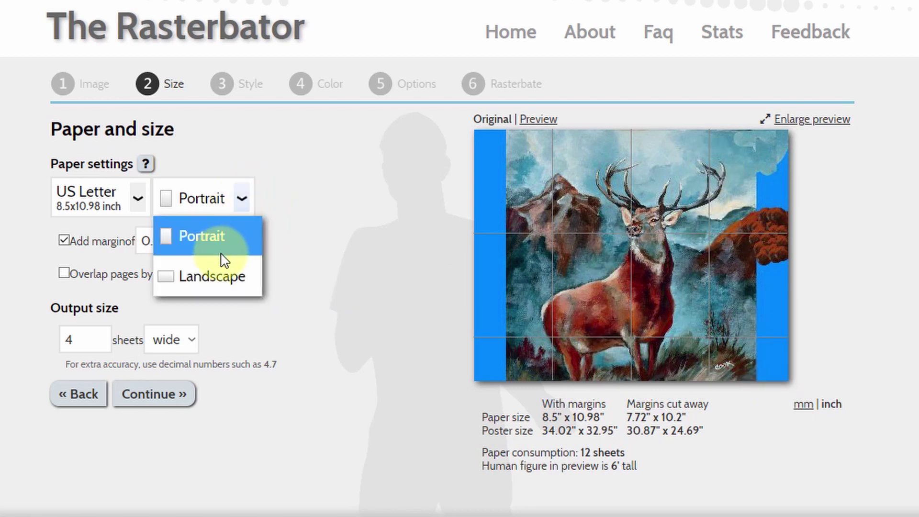
click(219, 276)
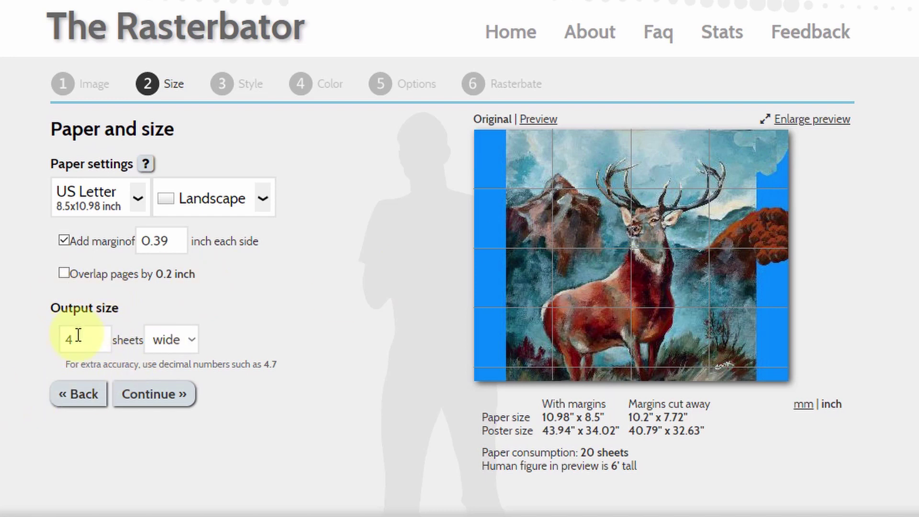
drag(82, 339, 53, 352)
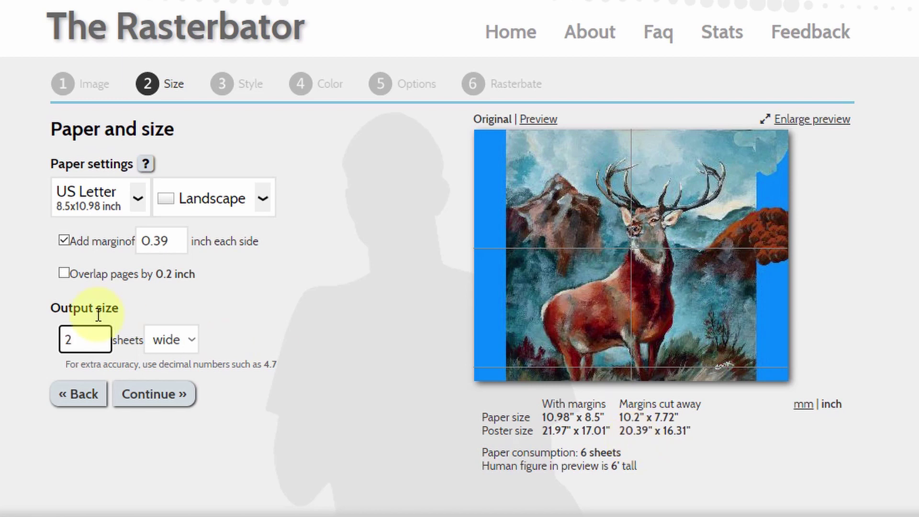
Try an output size of 4 sheets wide and set it back to 2 sheets.
drag(85, 338, 6, 352)
text(4)
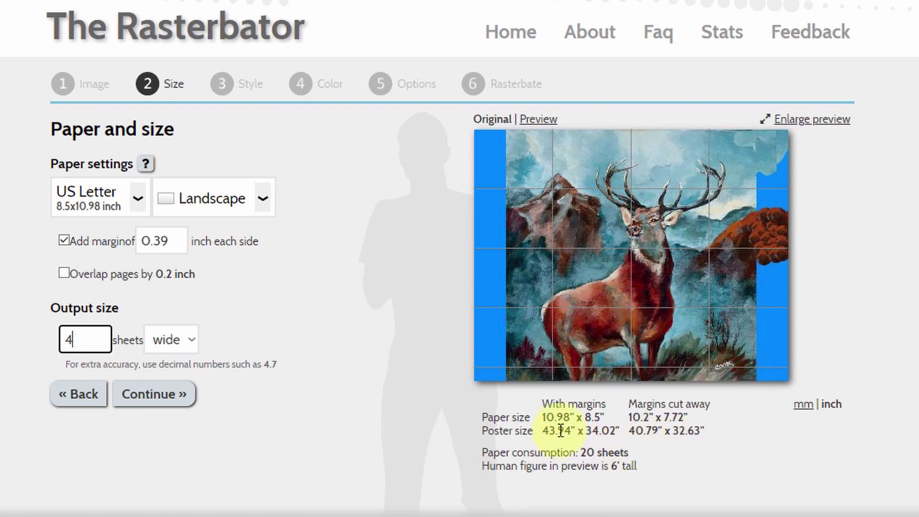
drag(111, 340, 9, 347)
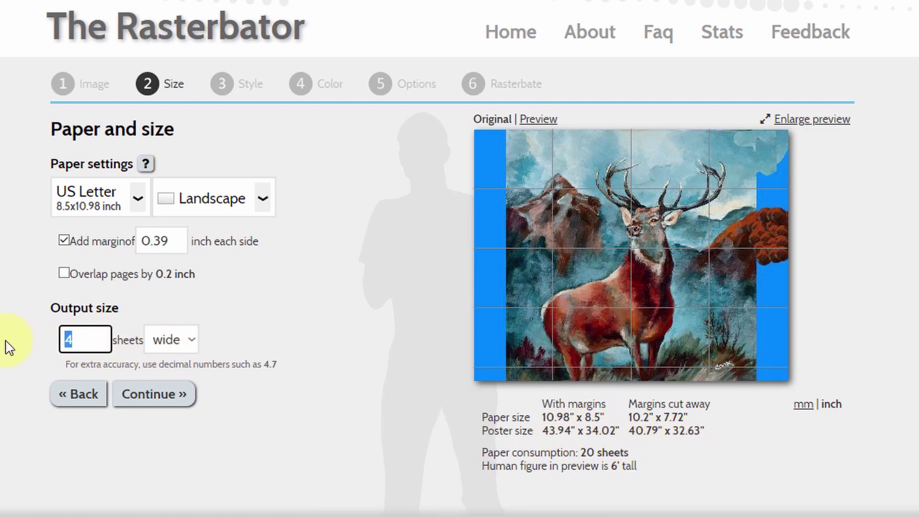
text(2)
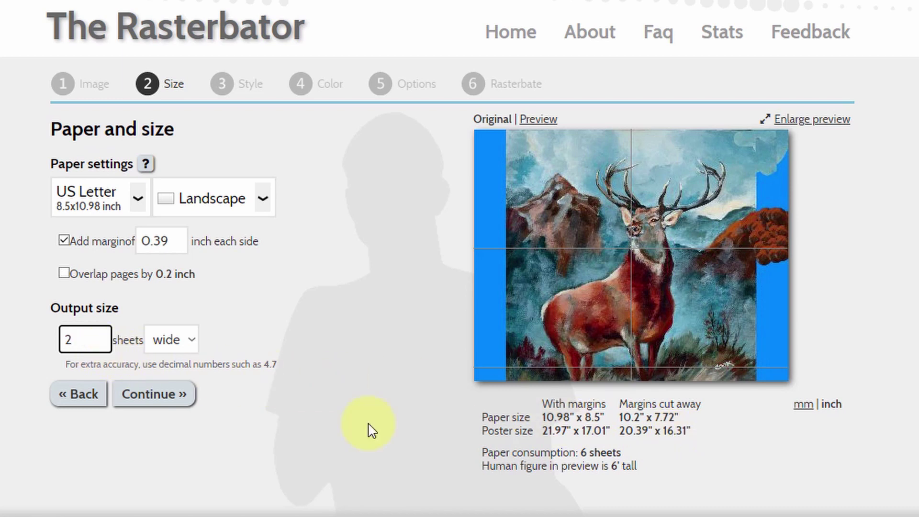
Try an output size of 1.98 sheets wide and refine it to 1.96 sheets.
drag(76, 339, 52, 346)
text(1.98)
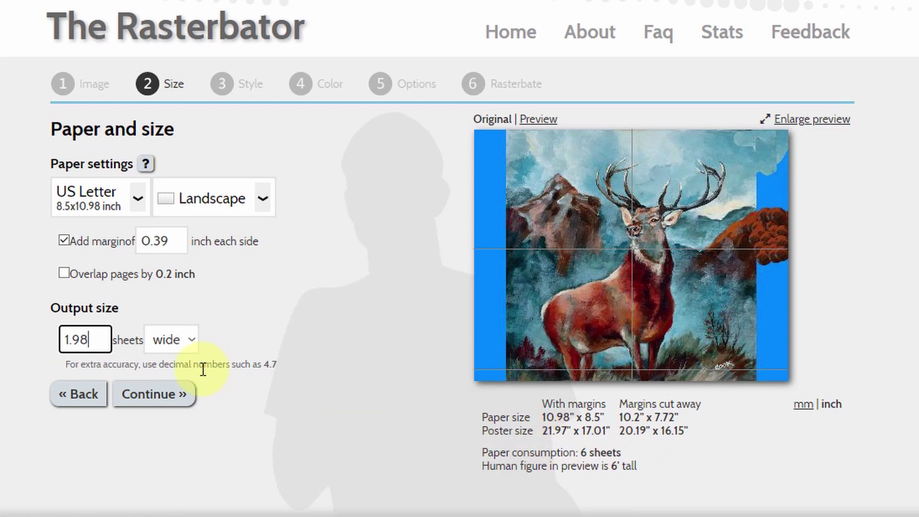
key(BackSpace)
text(6)
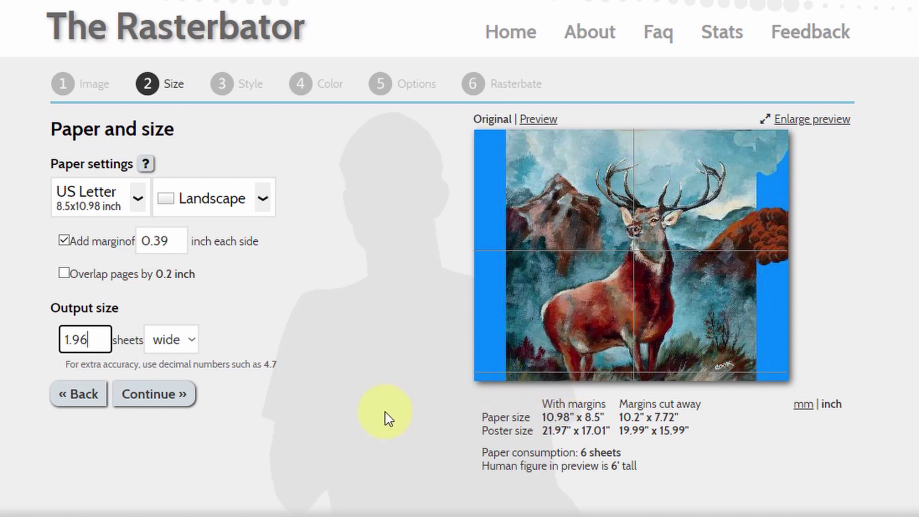
Switch the paper orientation to Portrait and try output sizes of 4, 3 and 2 sheets wide.
click(266, 192)
click(238, 234)
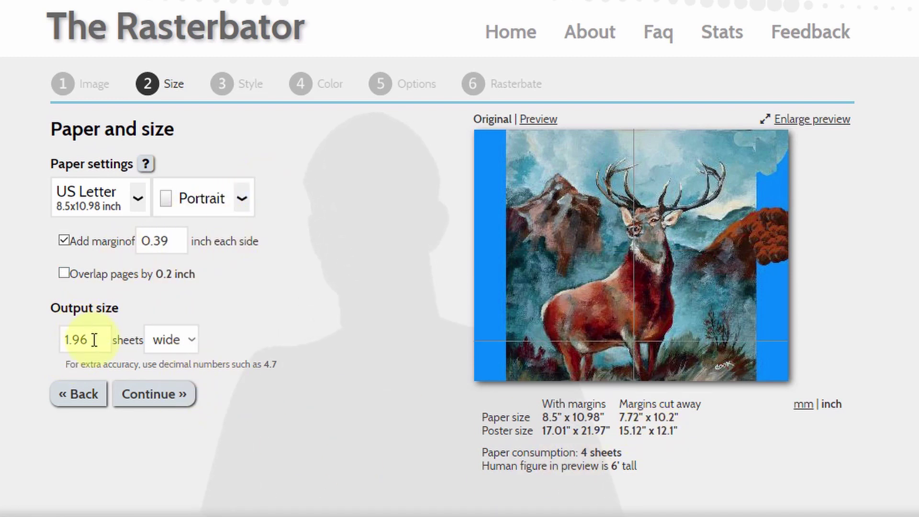
drag(94, 340, 54, 349)
text(4)
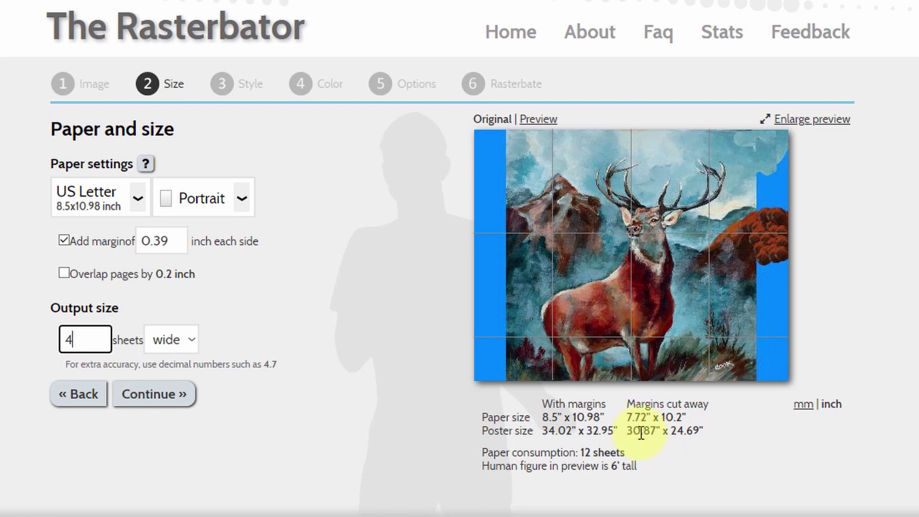
double_click(63, 344)
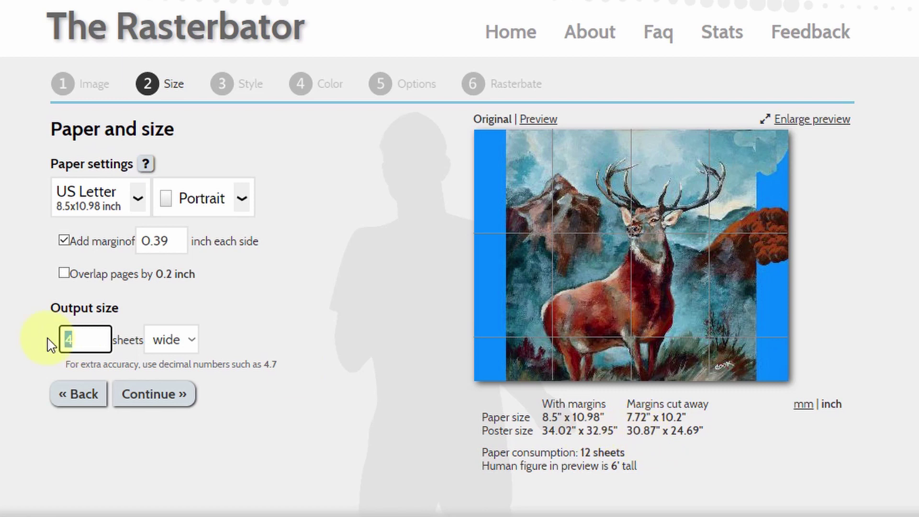
text(3)
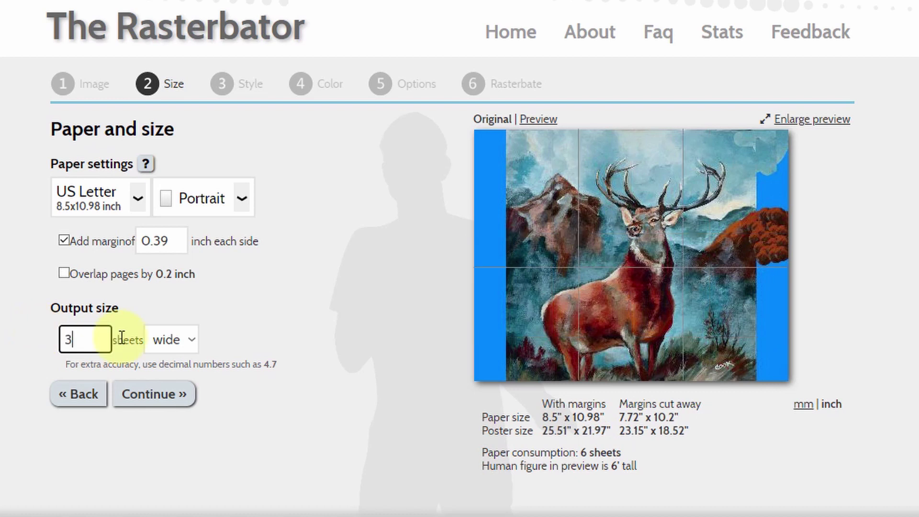
double_click(60, 343)
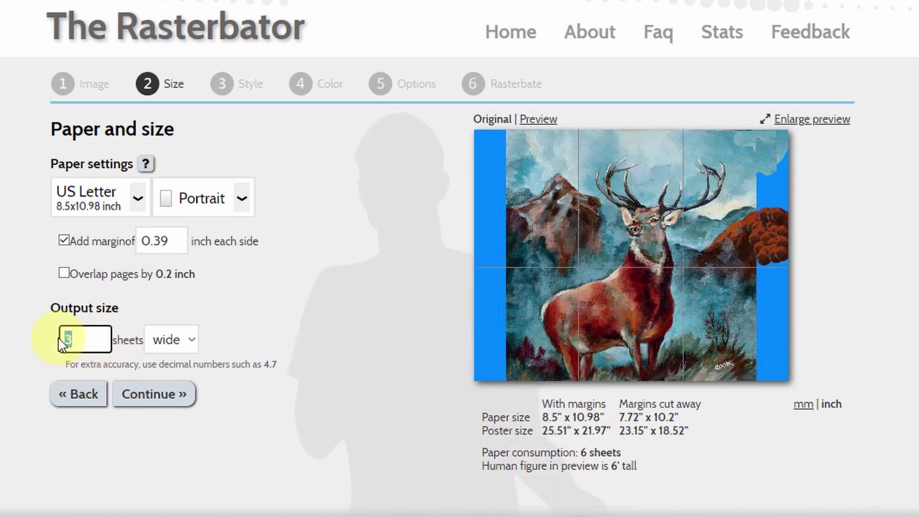
text(2)
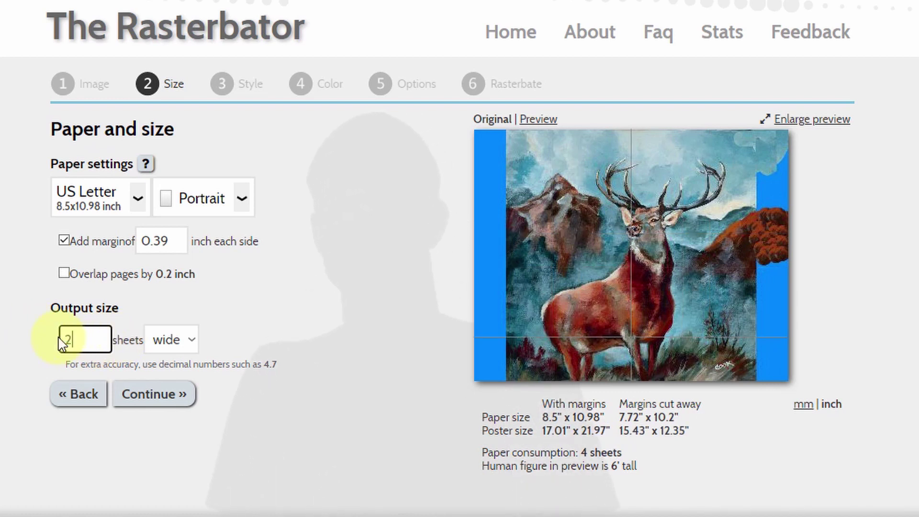
Try output widths of 2.8, 2.5 and 2.6 sheets and settle on 2.59 sheets wide.
text(.8)
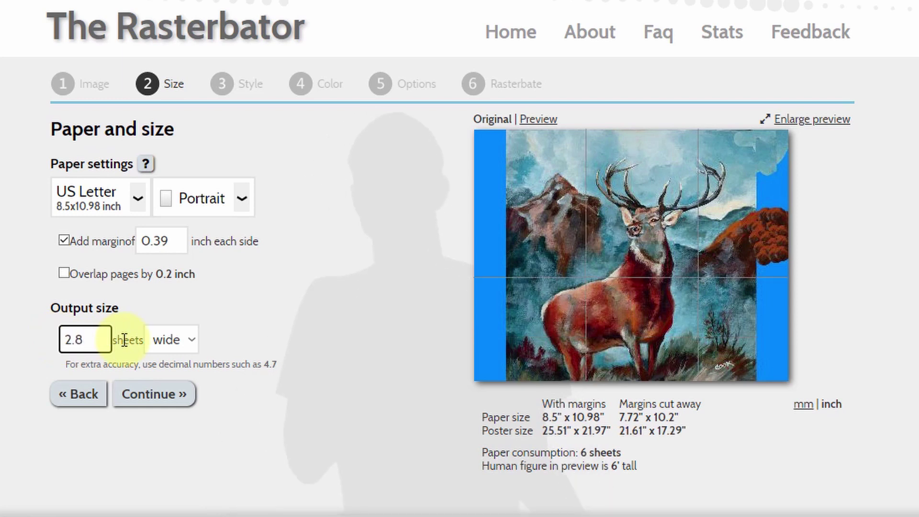
key(BackSpace)
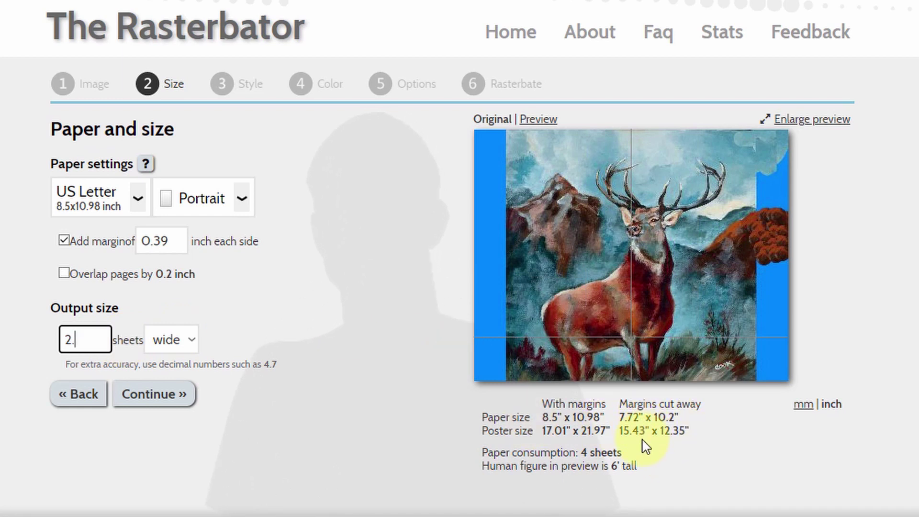
text(5)
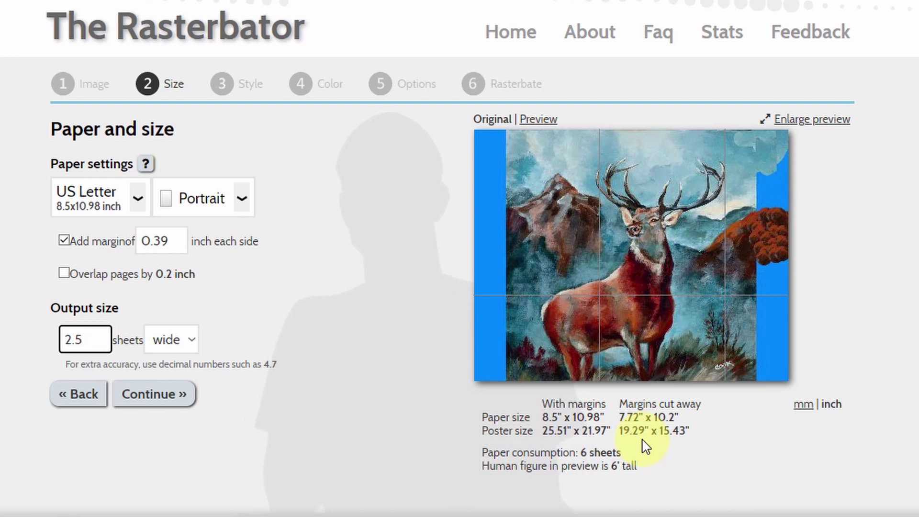
key(BackSpace)
text(6)
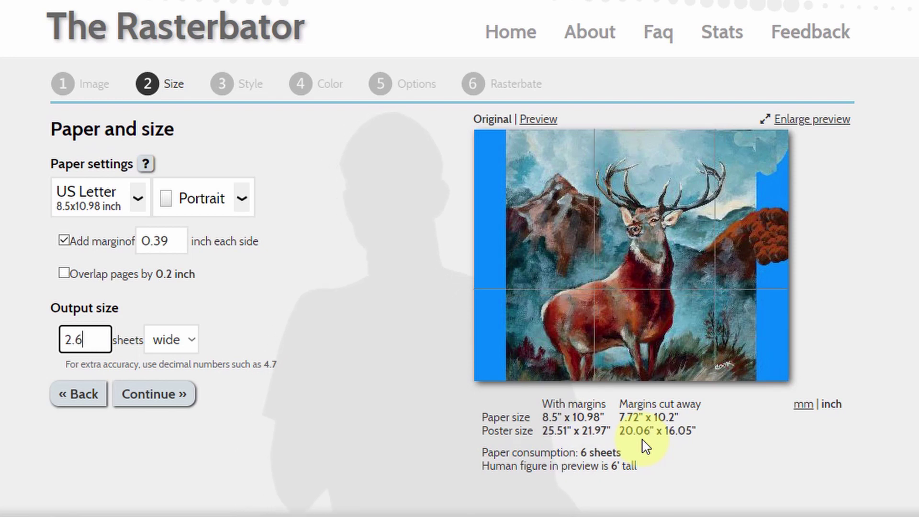
key(BackSpace)
key(BackSpace)
text(.59)
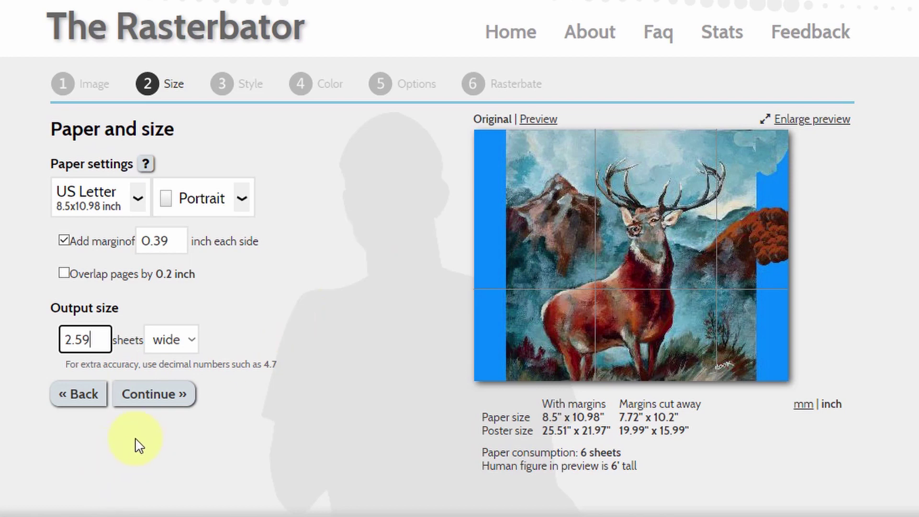
Accept the paper size, choose the No effects poster style and keep the default color settings.
click(151, 395)
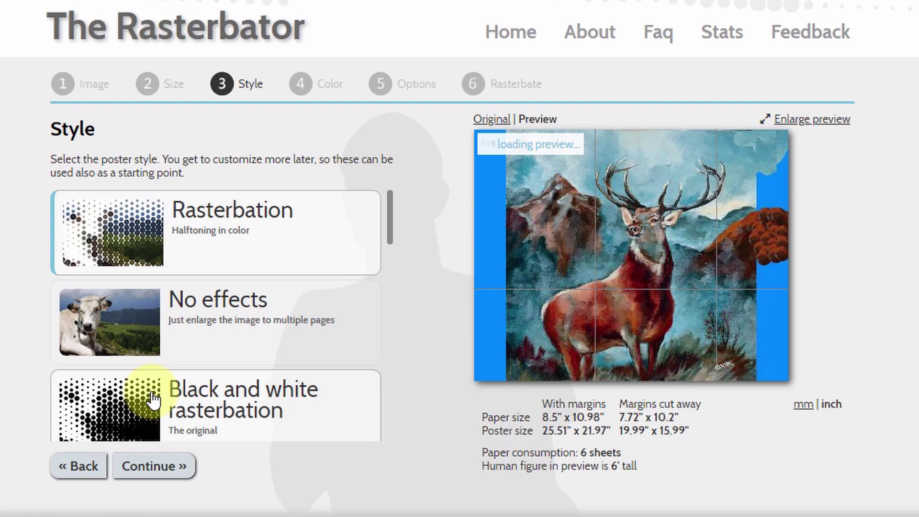
click(220, 311)
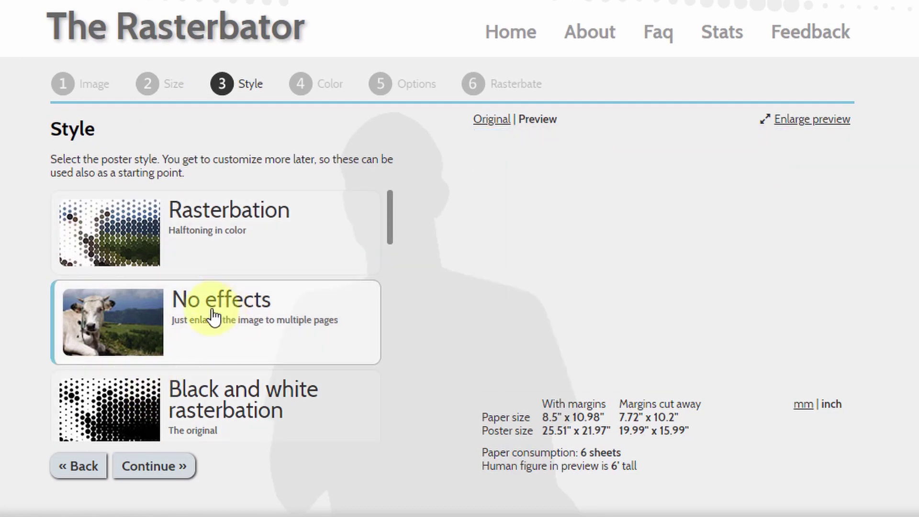
click(165, 476)
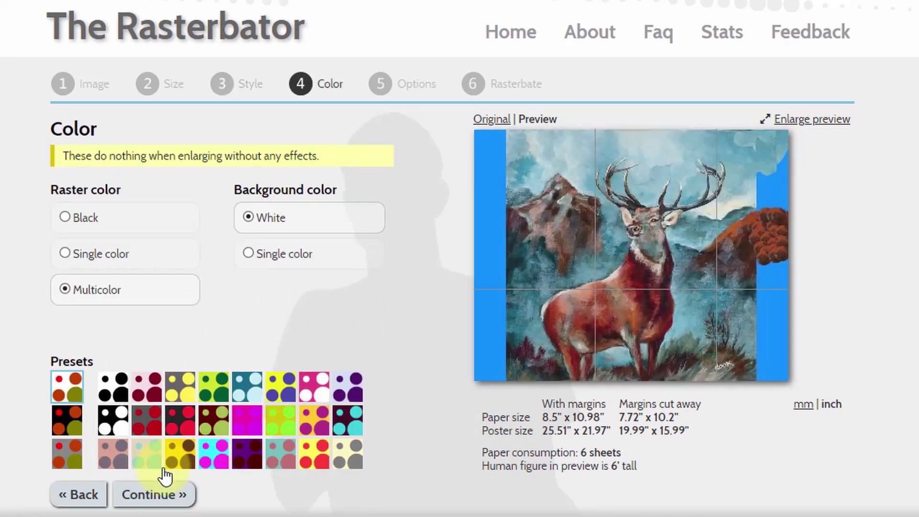
click(170, 501)
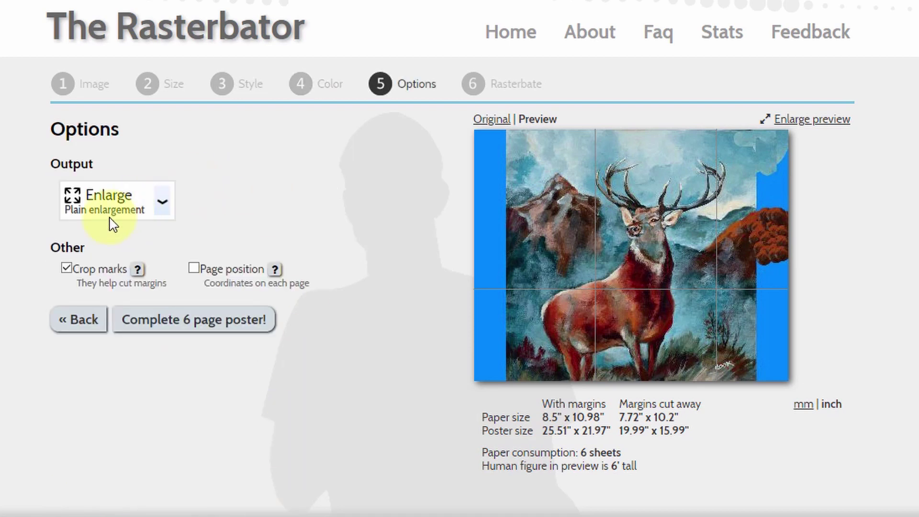
Complete the poster as a plain enlargement with crop marks and save it as 16x20 Traceable.pdf in the Glen folder.
click(200, 331)
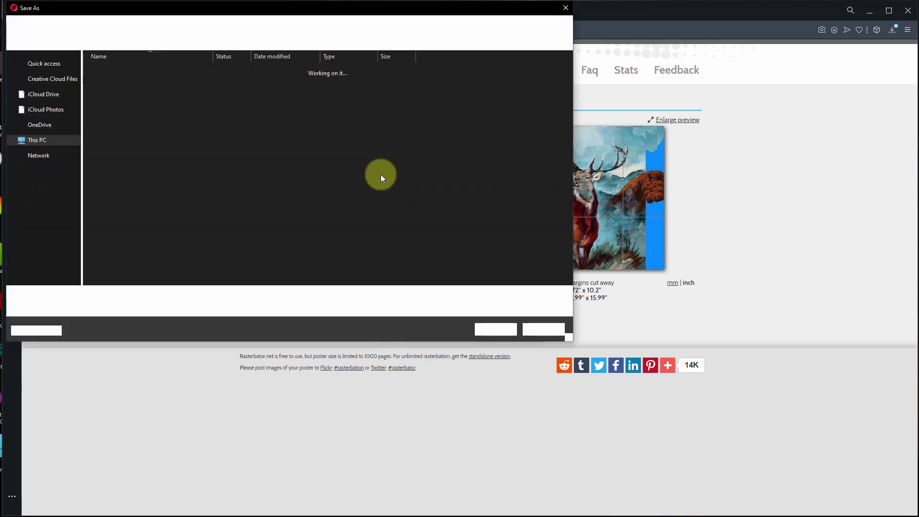
drag(188, 7, 281, 70)
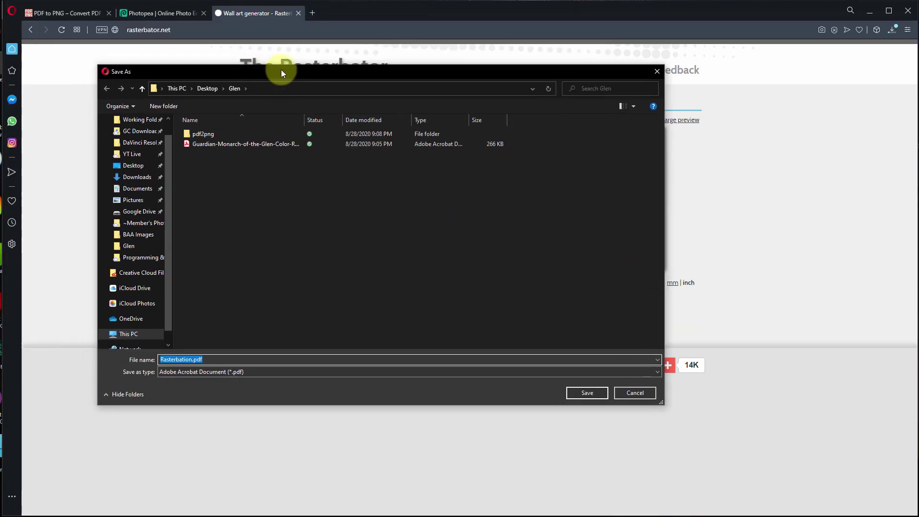
click(182, 360)
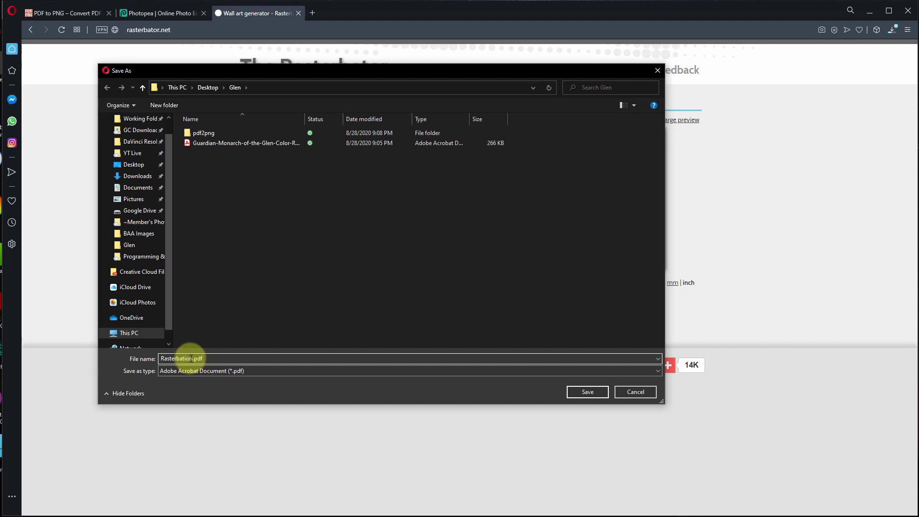
drag(190, 359, 144, 362)
text(16)
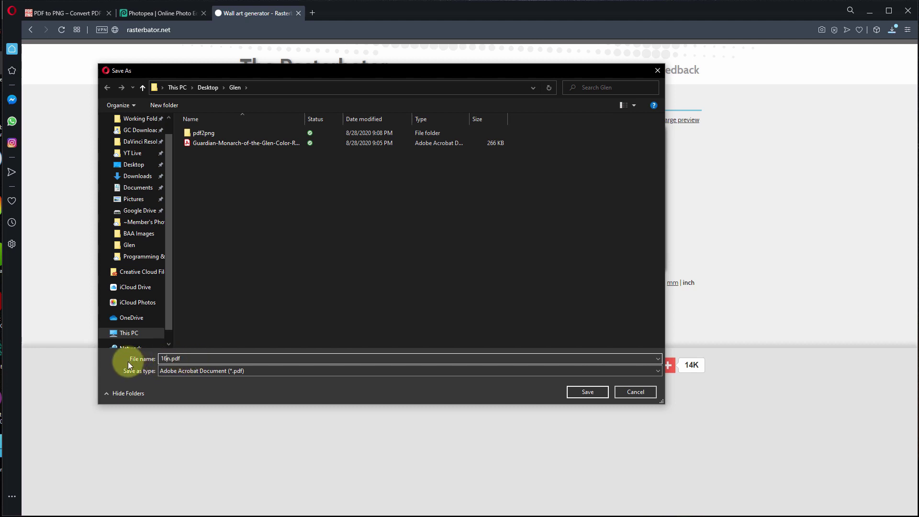
text(x20 Traceable)
key(Delete)
key(Return)
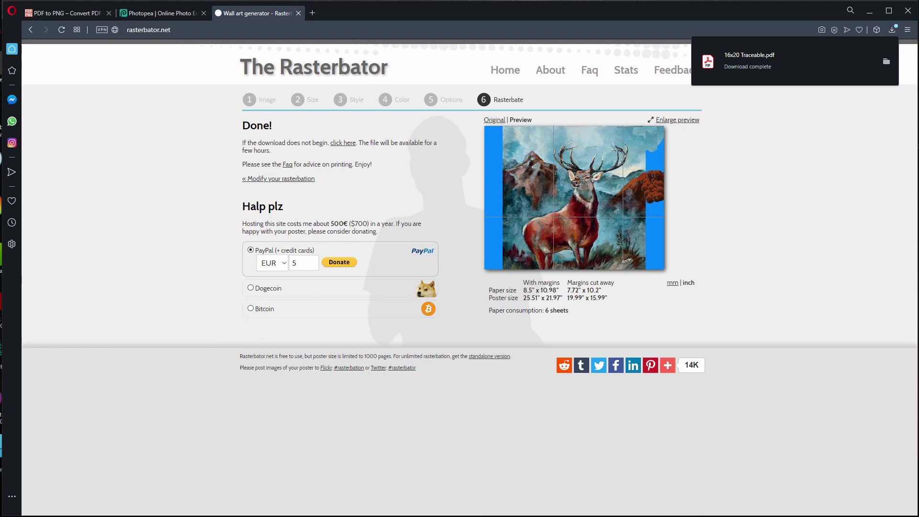
Open 16x20 Traceable.pdf from the Glen folder in Adobe Acrobat Reader, then reposition and enlarge its window to show more of the page.
mouse_move(1, 148)
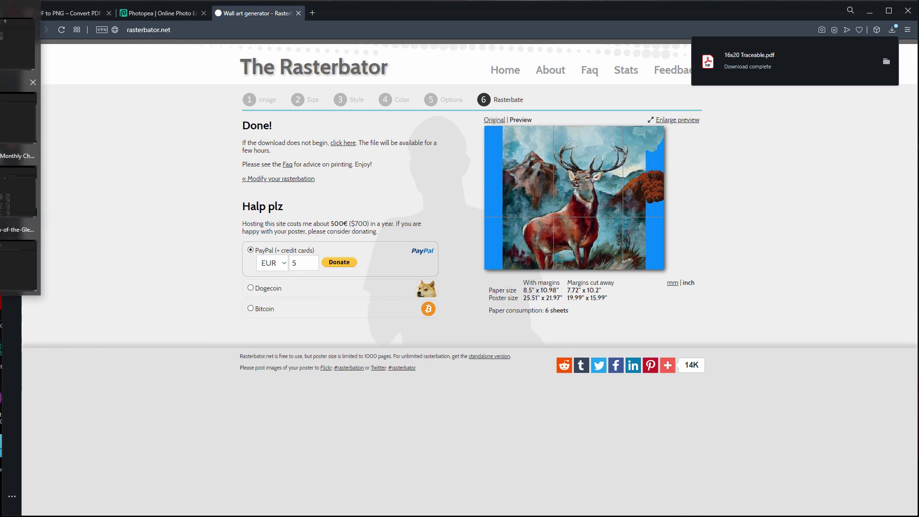
click(1, 158)
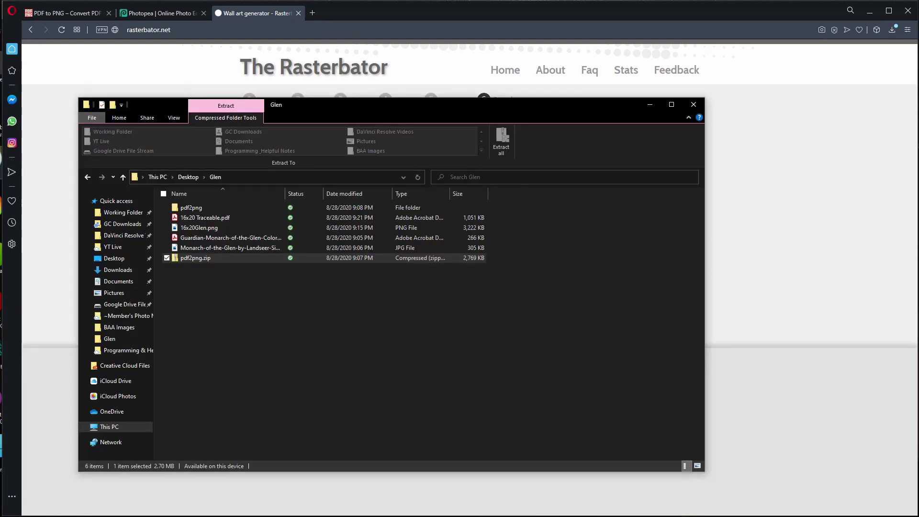
click(194, 217)
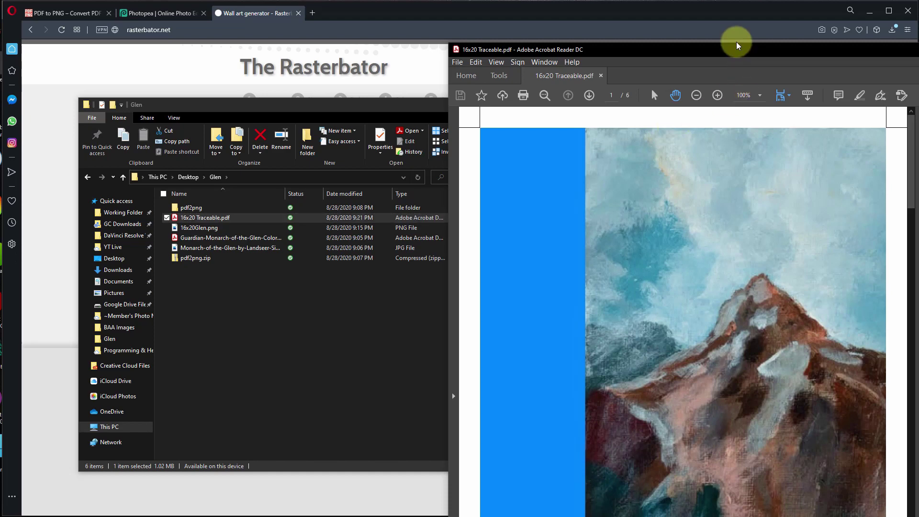
drag(734, 43, 748, 132)
drag(749, 148, 472, 10)
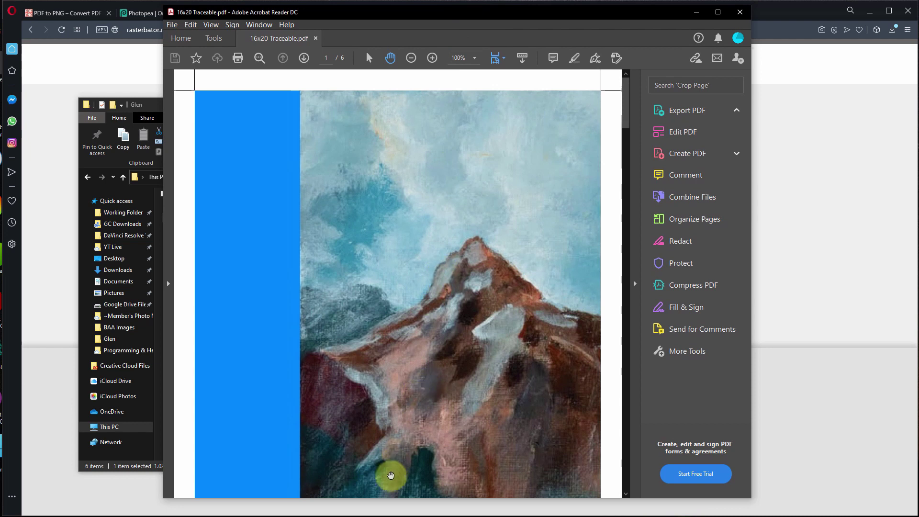
drag(388, 503, 389, 516)
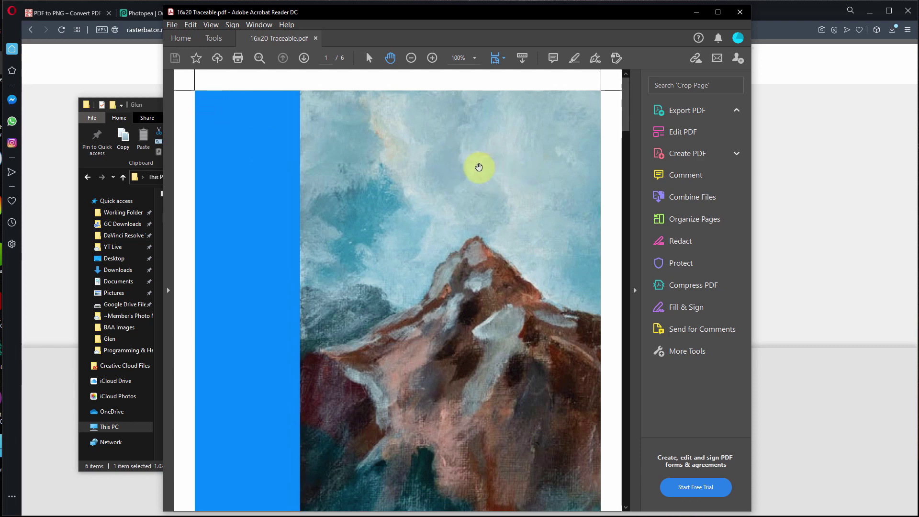
Examine the first page of the PDF and apply the Fit Visible zoom.
scroll(479, 165, down, 1)
scroll(481, 167, down, 5)
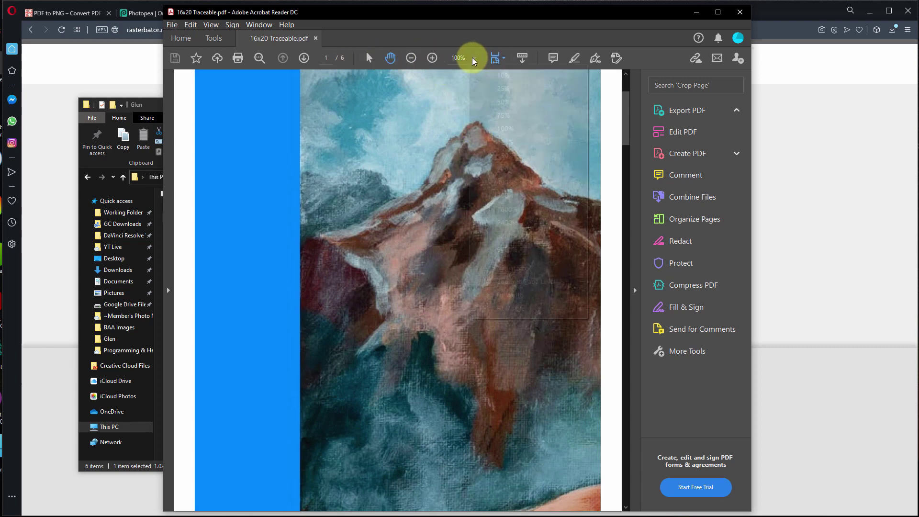
click(473, 58)
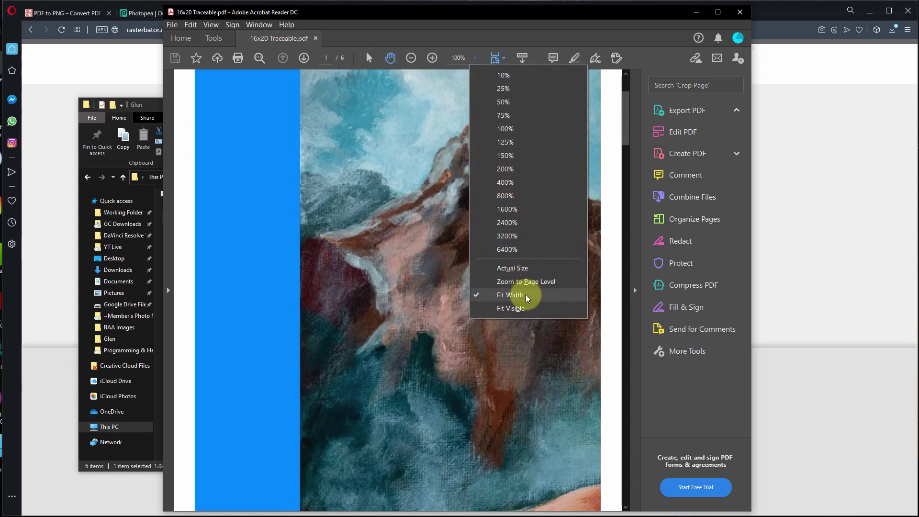
click(524, 308)
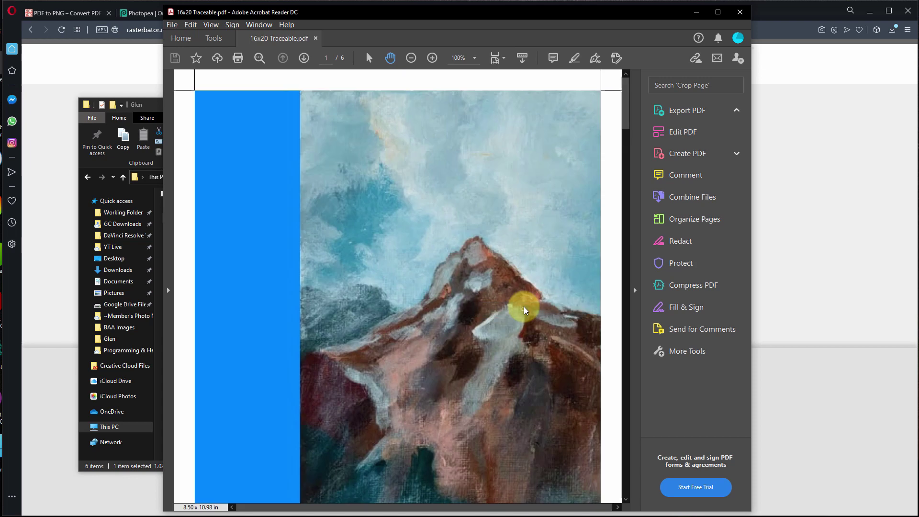
scroll(524, 307, down, 3)
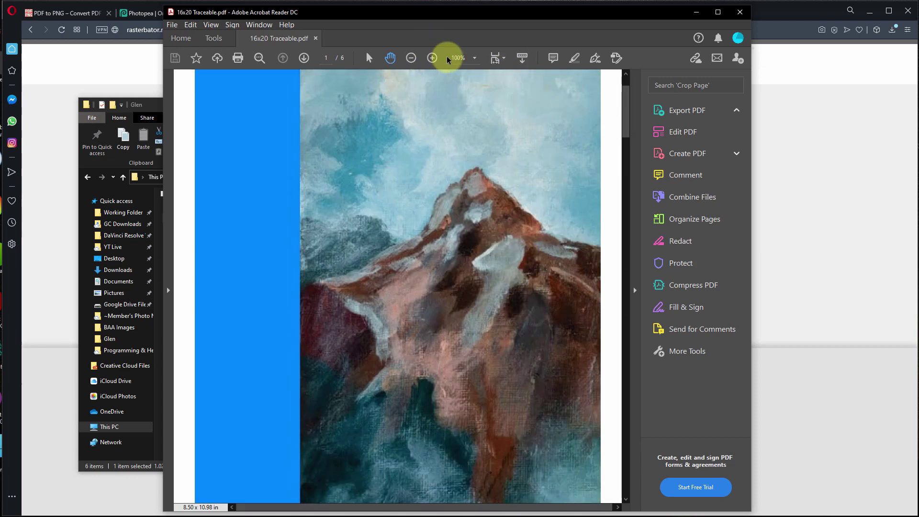
Zoom the PDF out to 66.7% and examine the first page's margins and corner crop marks.
click(415, 58)
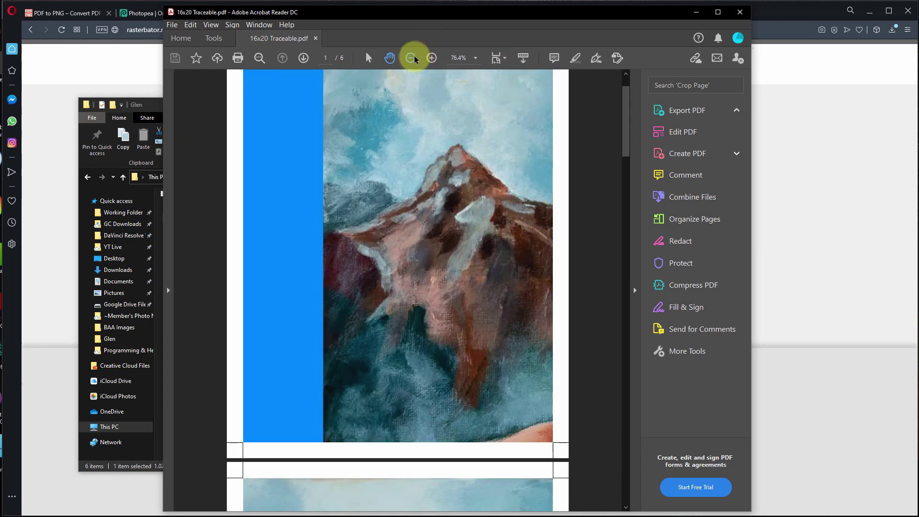
scroll(467, 178, up, 1)
scroll(469, 178, down, 1)
scroll(468, 178, up, 2)
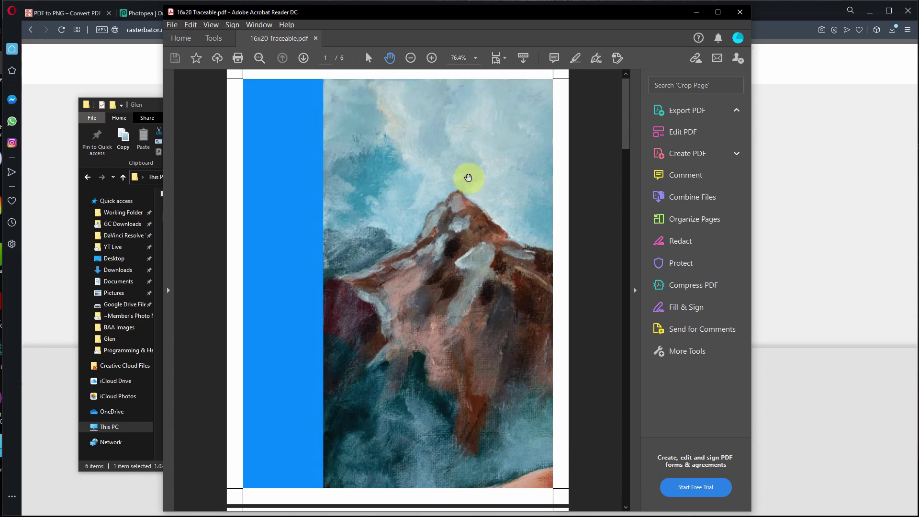
click(408, 58)
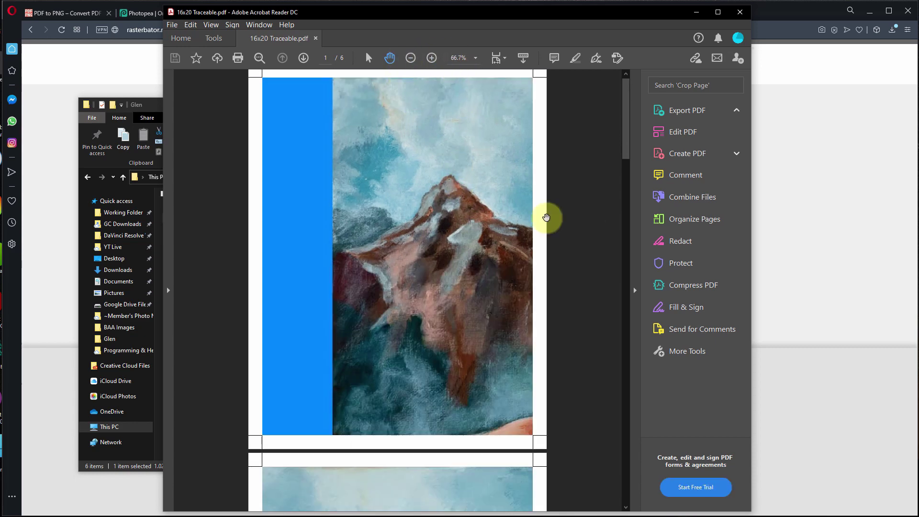
scroll(589, 226, up, 1)
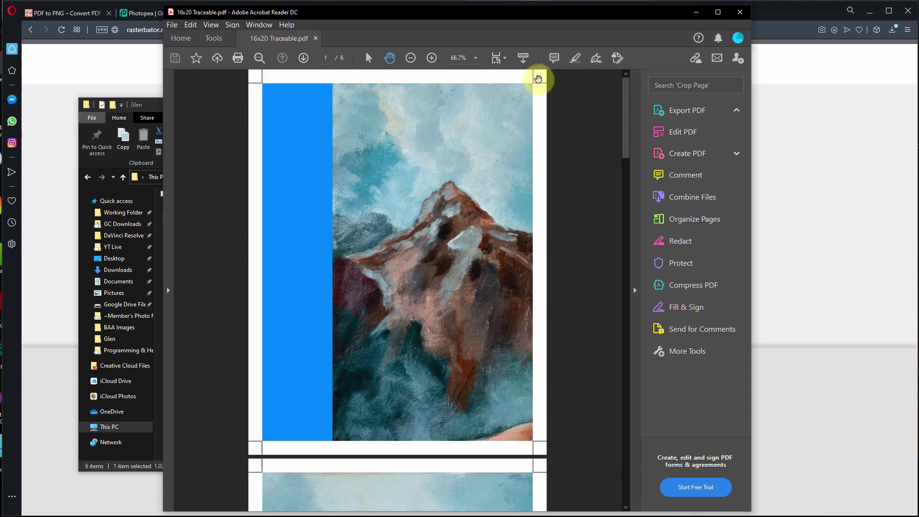
Review all six pages of the PDF, including the partly filled ones, and return to the first page.
scroll(581, 390, down, 3)
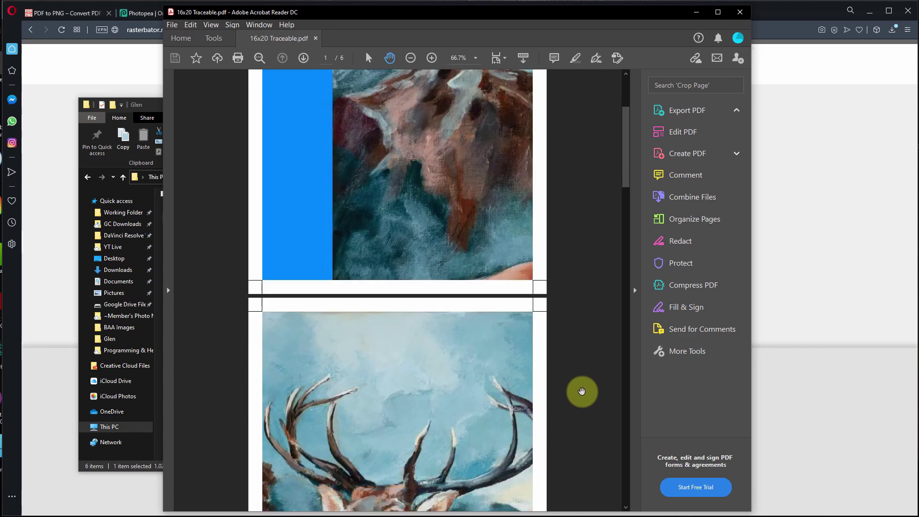
scroll(582, 391, down, 4)
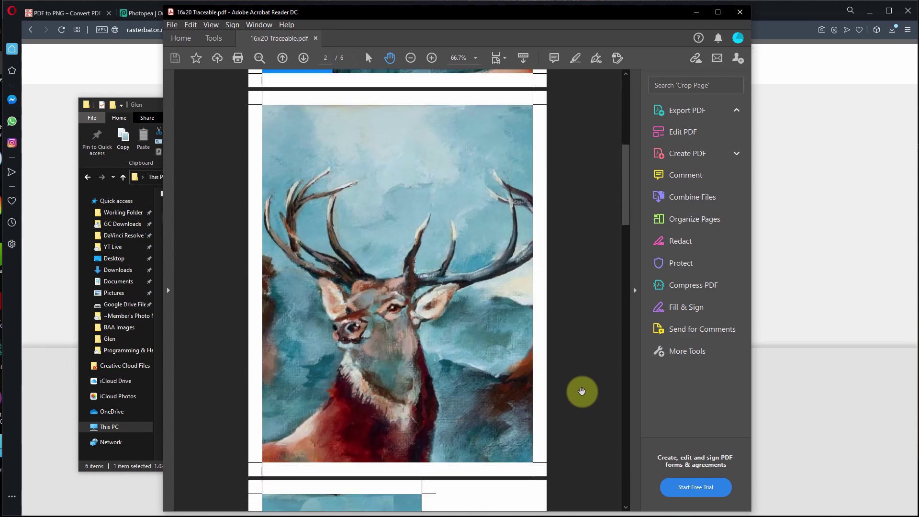
scroll(582, 391, down, 7)
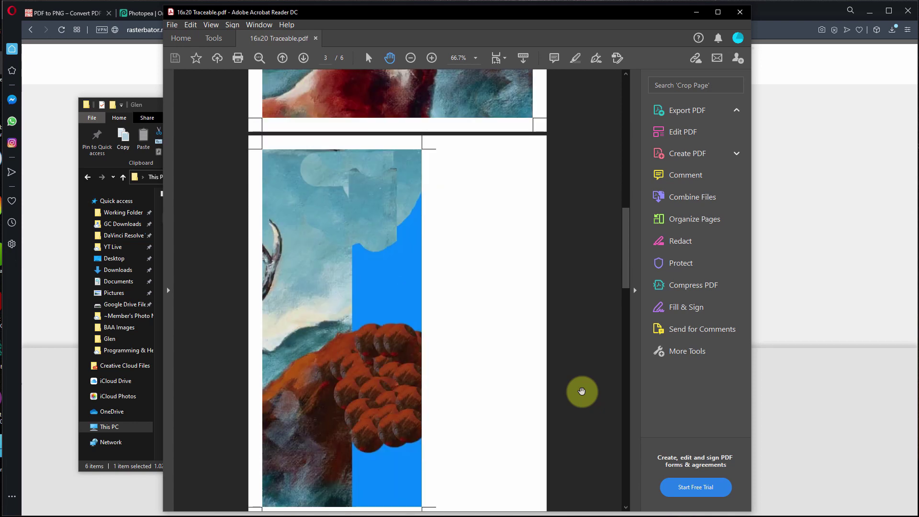
scroll(582, 391, down, 5)
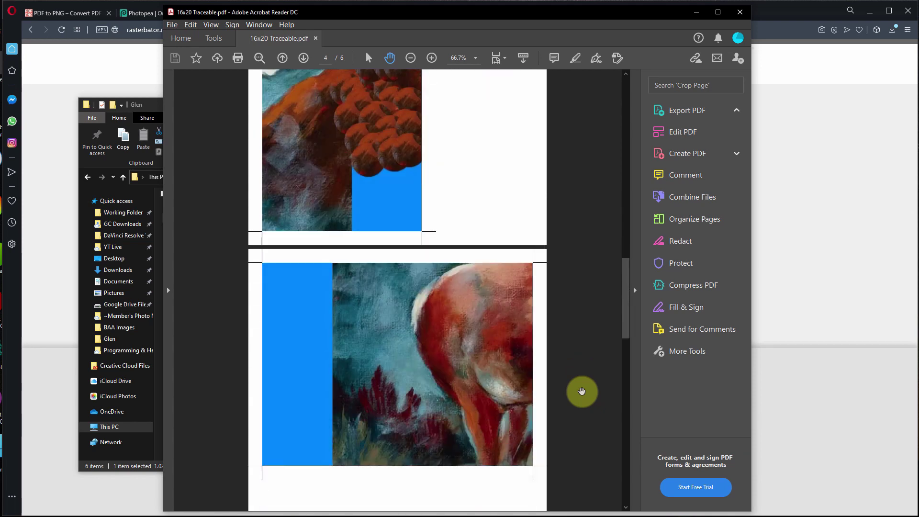
scroll(581, 392, down, 8)
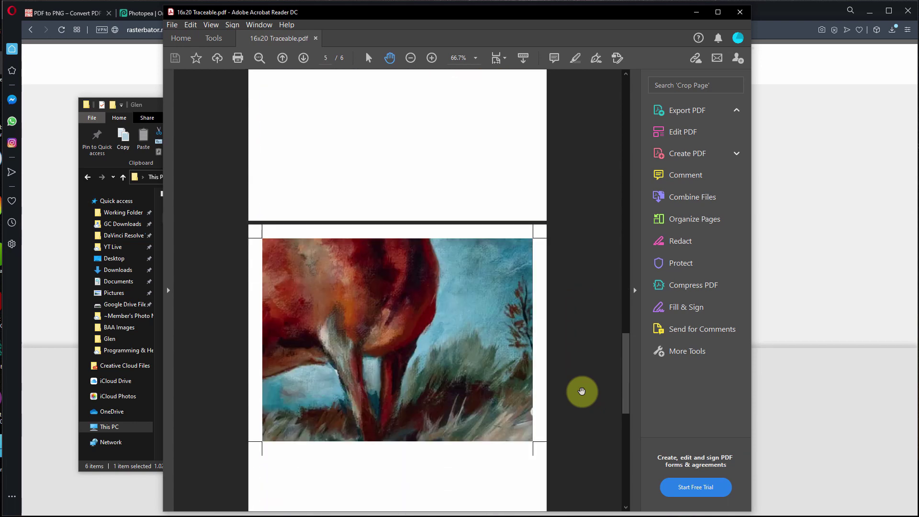
scroll(581, 391, down, 8)
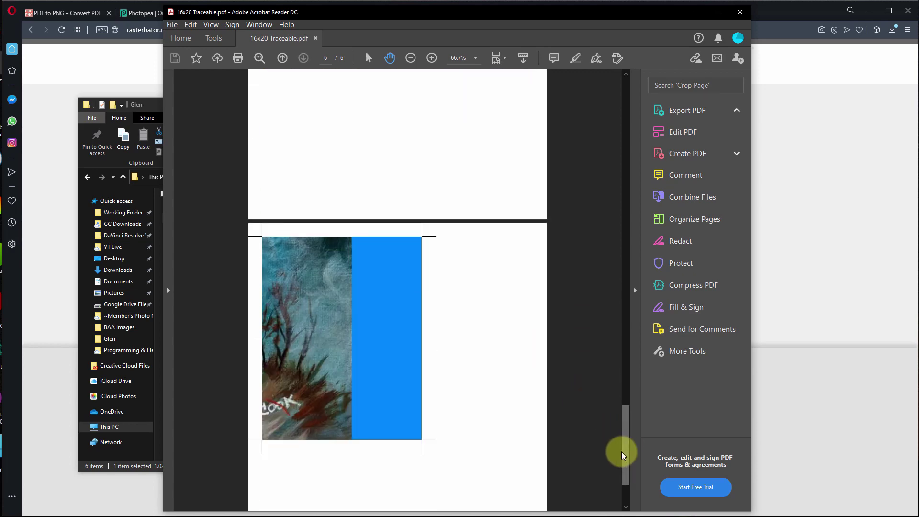
drag(622, 452, 630, 79)
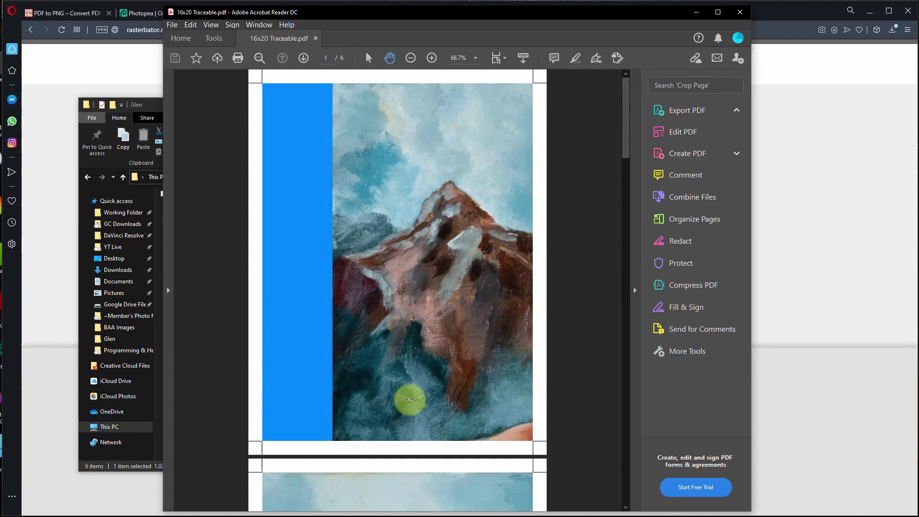
Examine the margins and crop marks where the first page's mountain section joins the second page's stag section.
scroll(408, 397, down, 3)
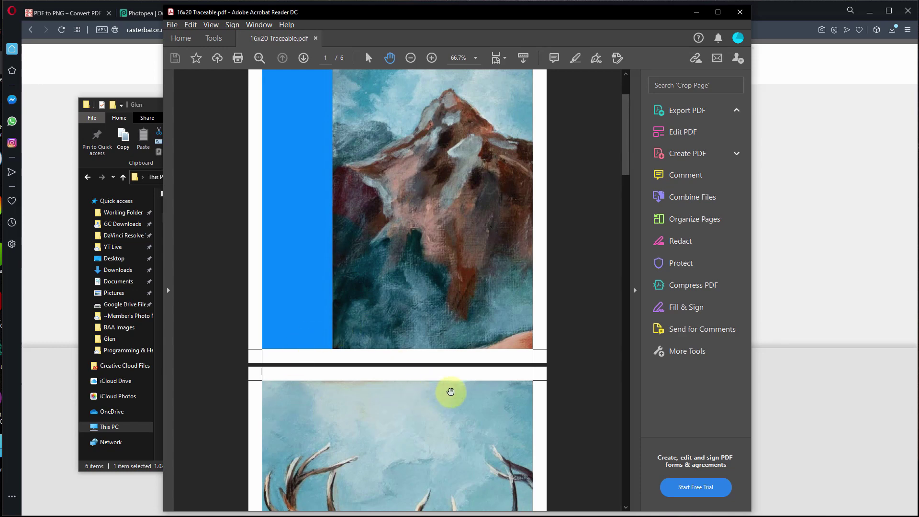
scroll(451, 392, up, 3)
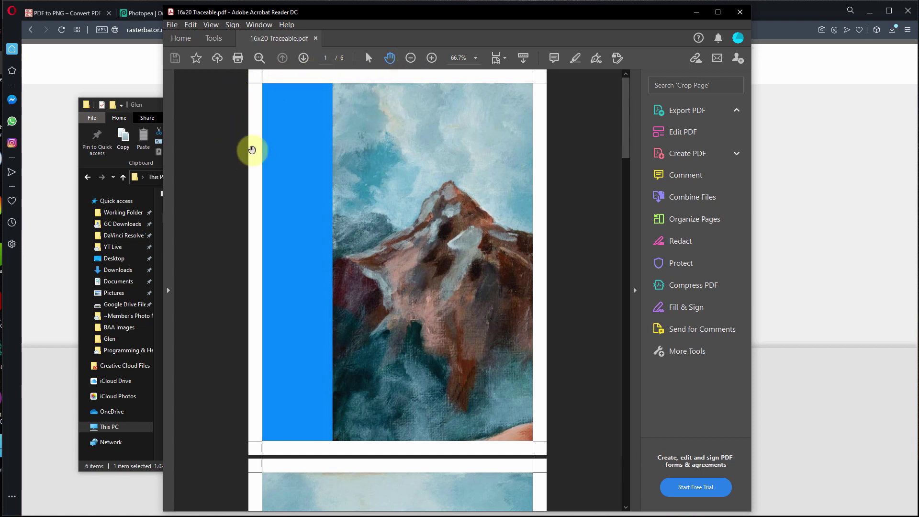
scroll(438, 330, down, 5)
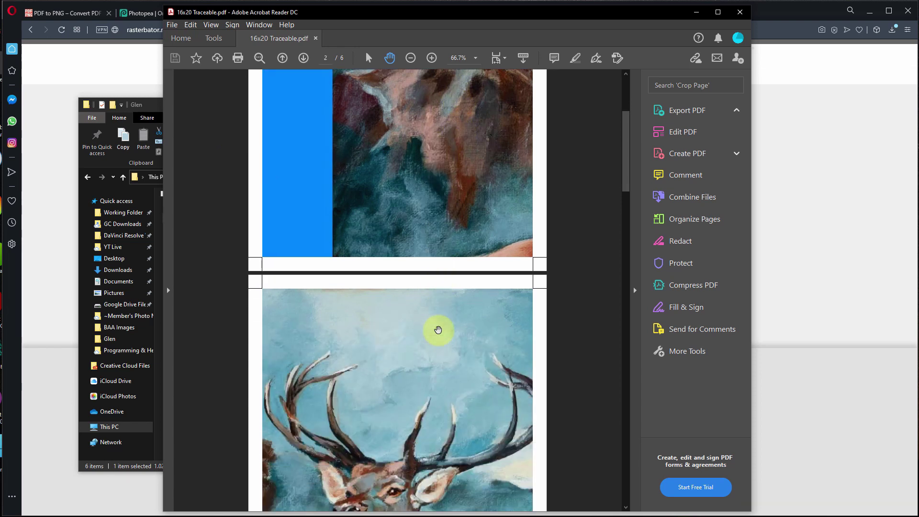
scroll(438, 330, down, 4)
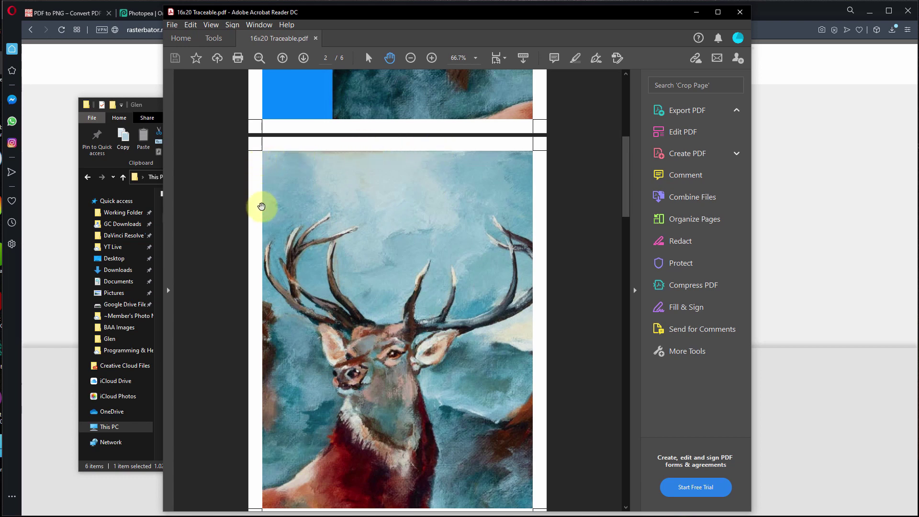
scroll(261, 201, down, 1)
scroll(261, 201, up, 1)
scroll(362, 218, up, 1)
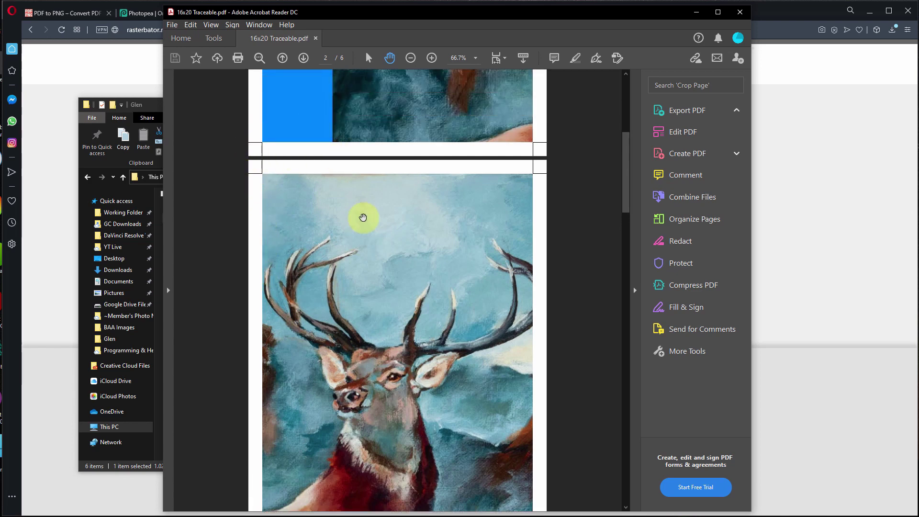
scroll(343, 260, up, 3)
scroll(343, 264, up, 2)
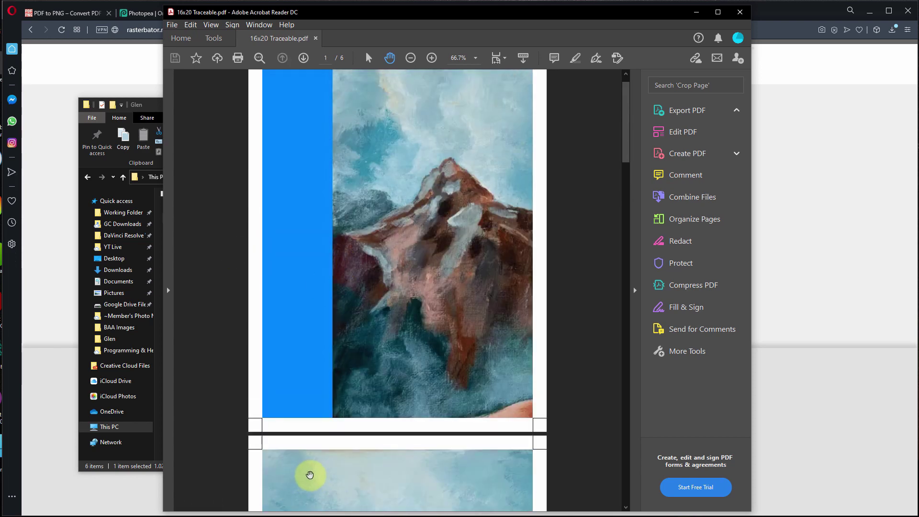
scroll(311, 472, up, 1)
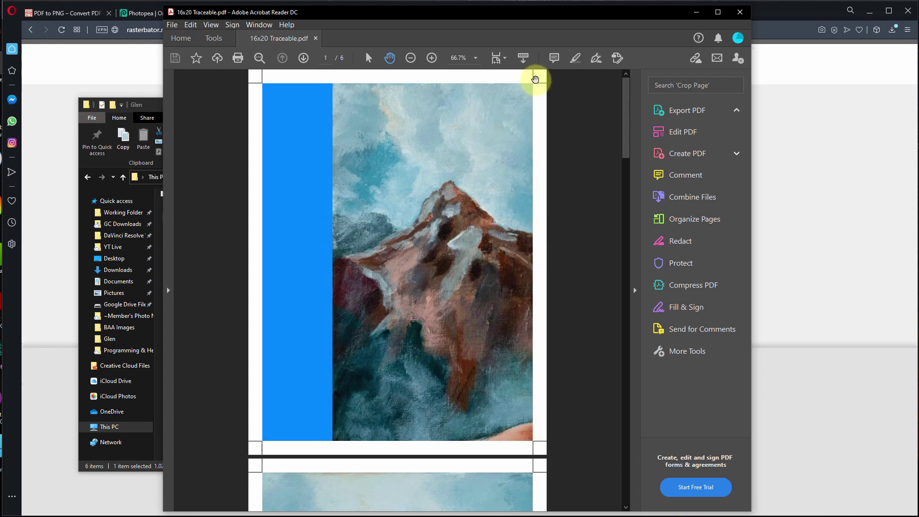
Inspect the crop marks from the first page through the start of the third, ending on the whole second page.
scroll(547, 402, down, 3)
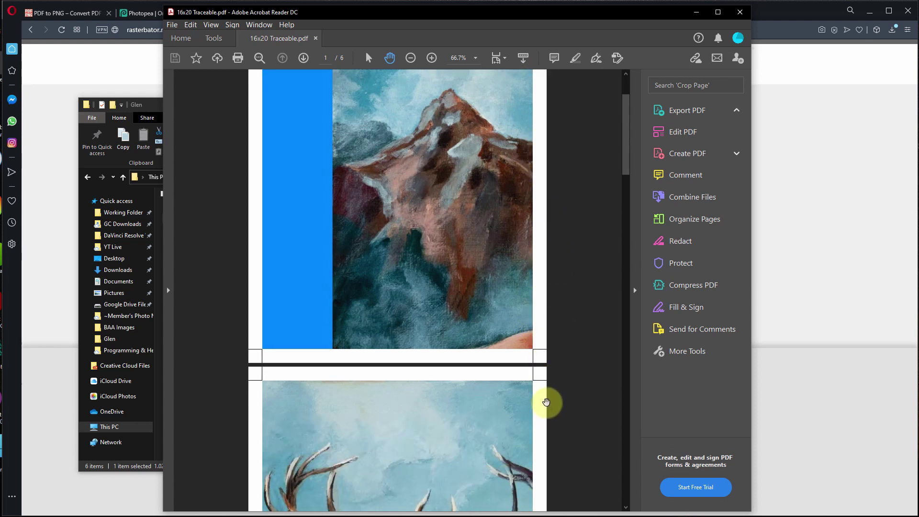
scroll(547, 401, down, 15)
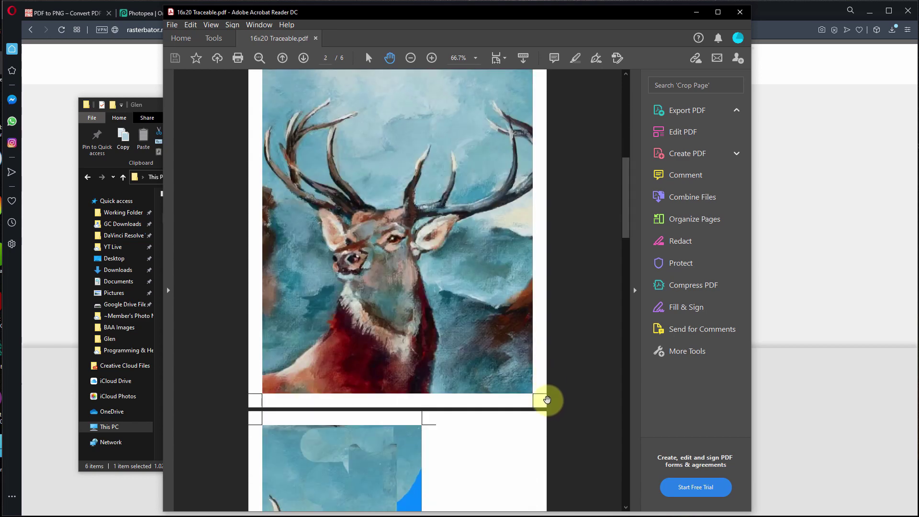
scroll(548, 398, down, 3)
click(394, 396)
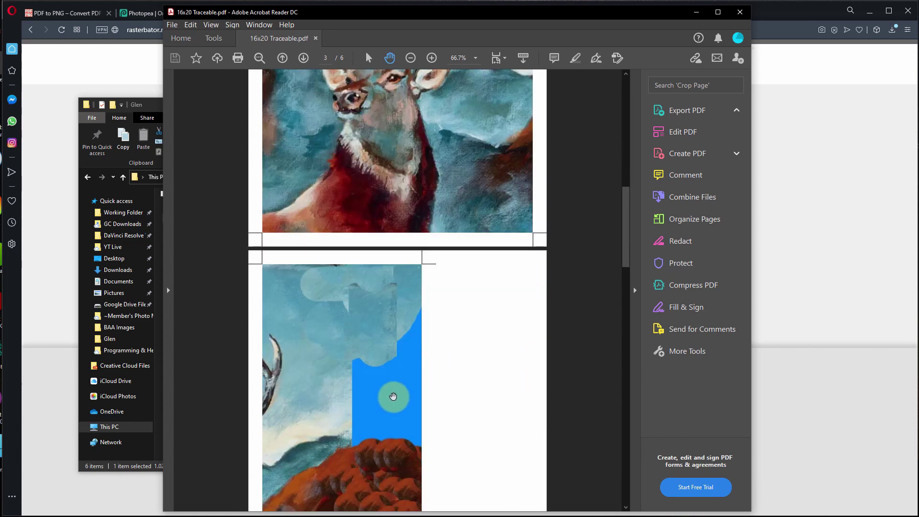
scroll(428, 312, up, 3)
scroll(427, 312, up, 5)
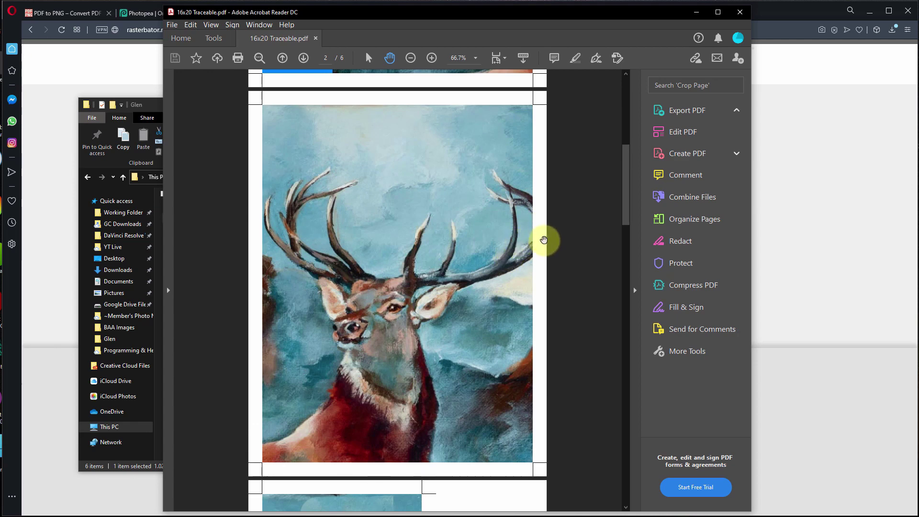
Compare the third page's antler tip and margins with the adjoining edge of the second page.
scroll(438, 464, down, 6)
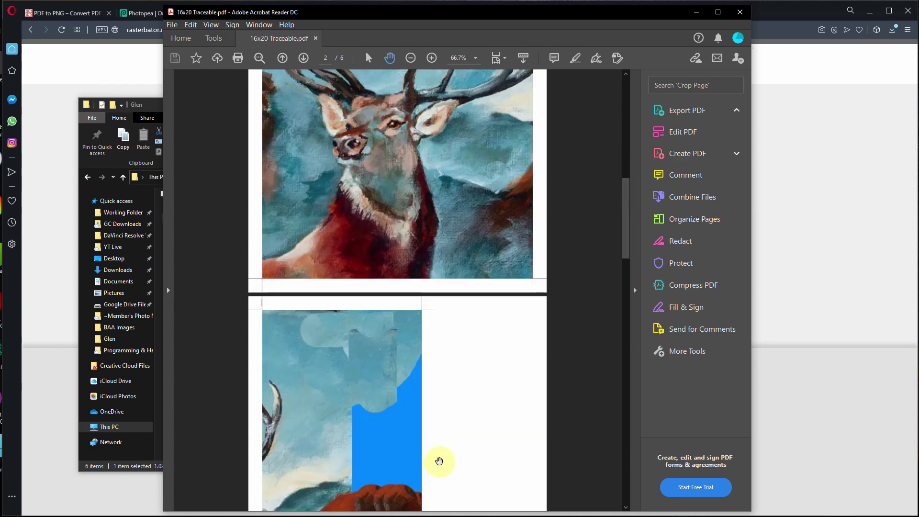
scroll(439, 461, down, 2)
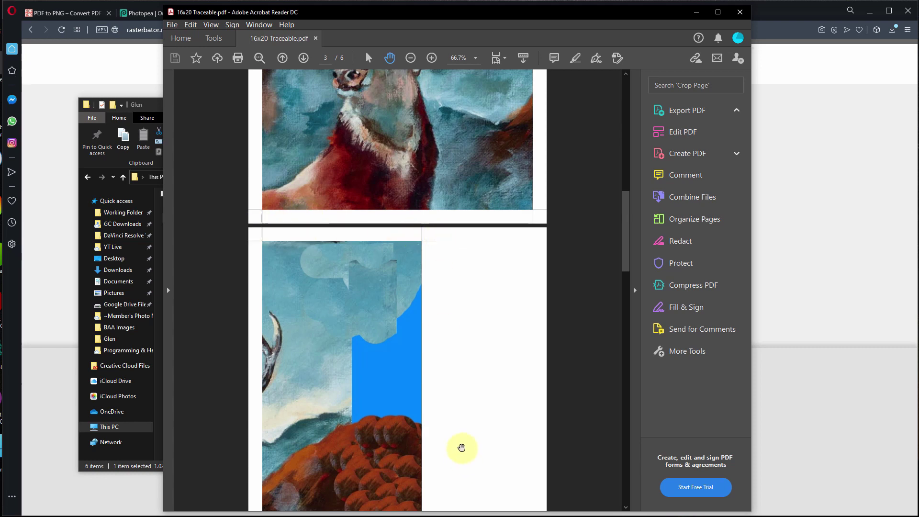
scroll(462, 448, down, 5)
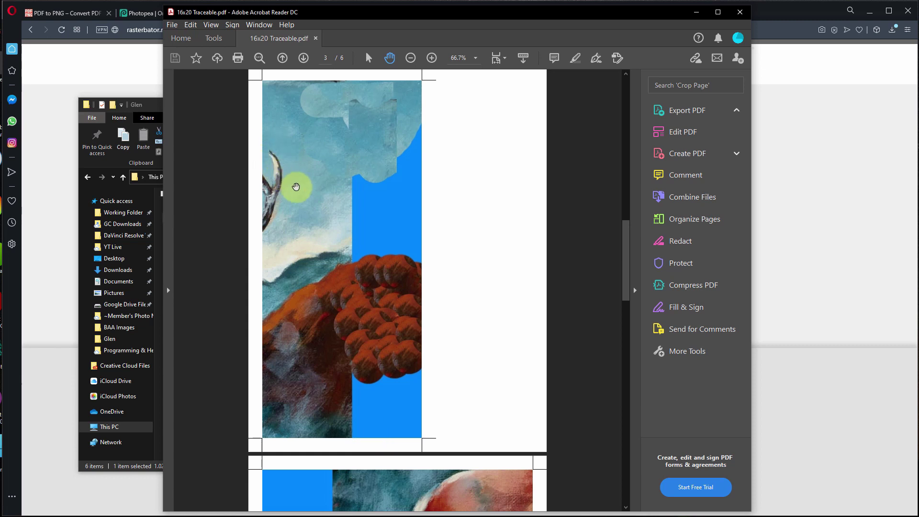
scroll(295, 190, up, 5)
scroll(291, 198, down, 1)
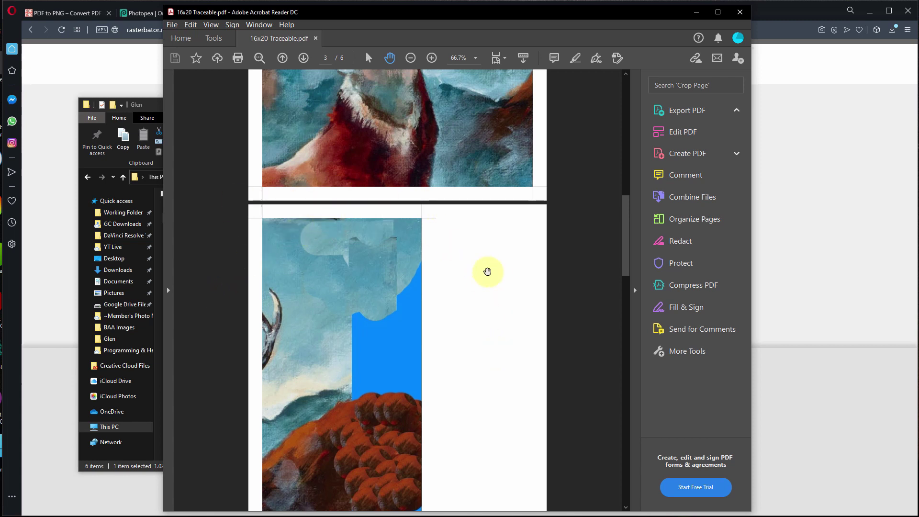
scroll(469, 282, down, 3)
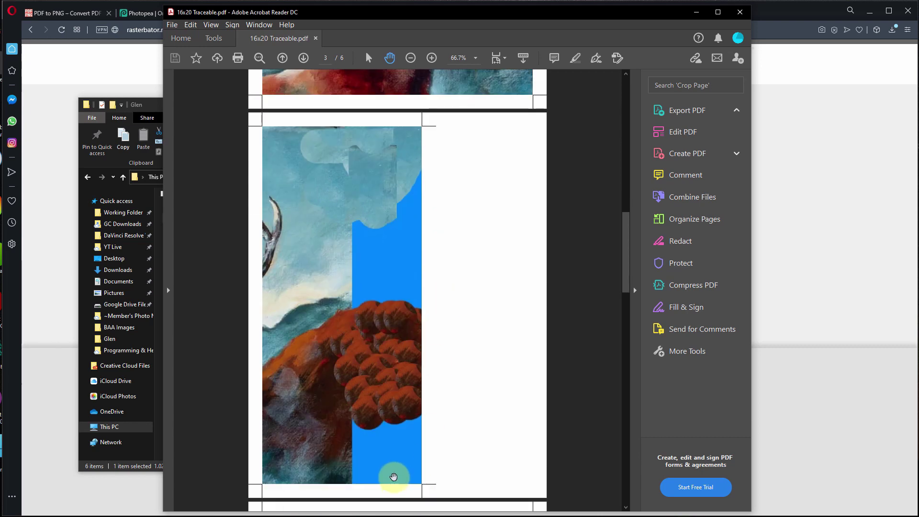
scroll(394, 473, up, 3)
scroll(339, 383, up, 8)
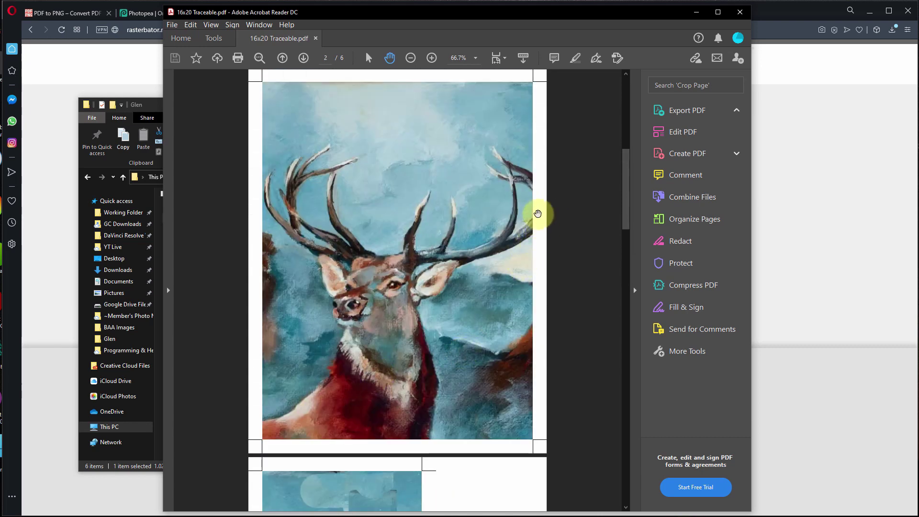
Look over the second to fourth pages, return to the first page, and switch to The Rasterbator in the Opera browser.
click(502, 289)
scroll(503, 289, down, 20)
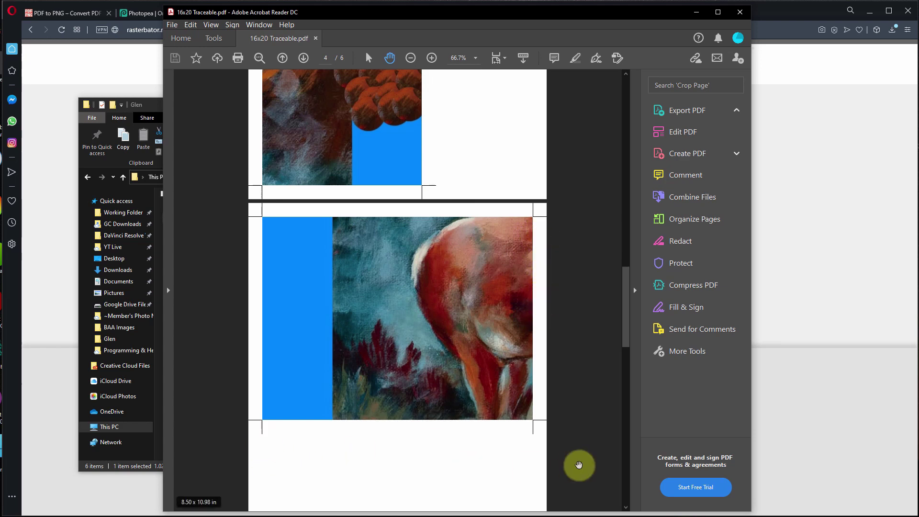
scroll(459, 395, up, 10)
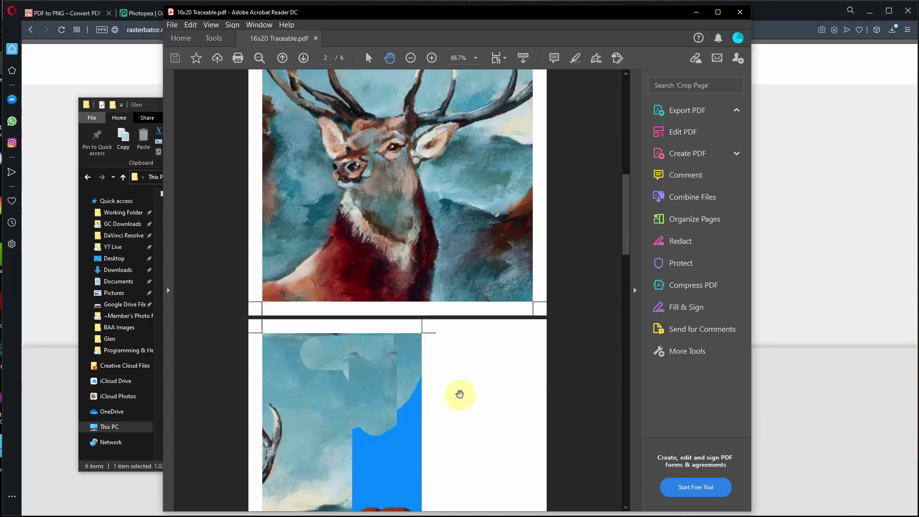
scroll(460, 394, up, 3)
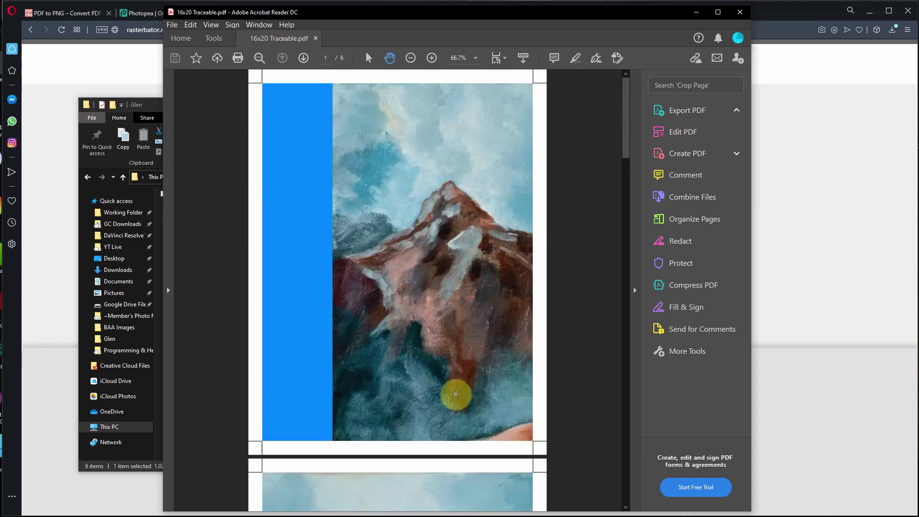
click(133, 77)
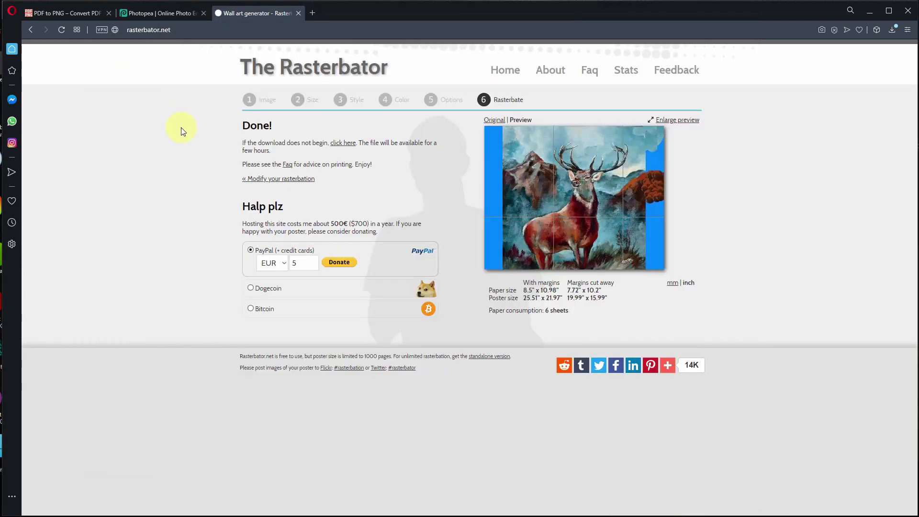